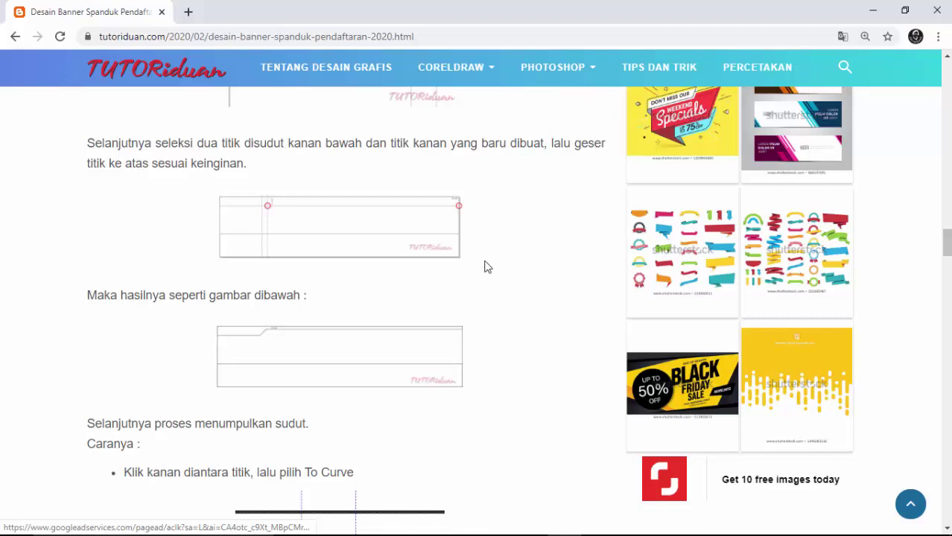
Step: Go back to the Langkah 2 section of the banner tutorial and review its rectangle sizes
scroll(452, 266, up, 15)
scroll(458, 261, up, 3)
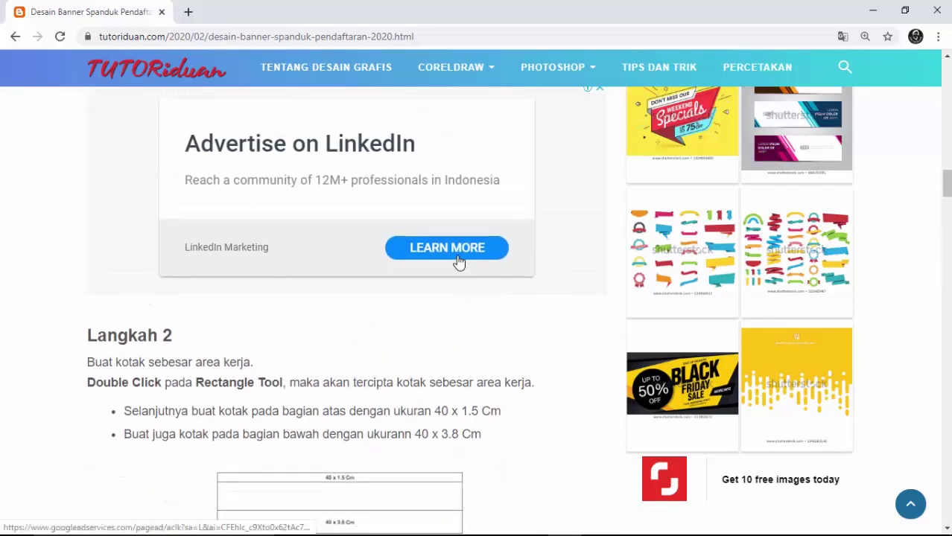
scroll(462, 264, down, 2)
scroll(464, 263, down, 1)
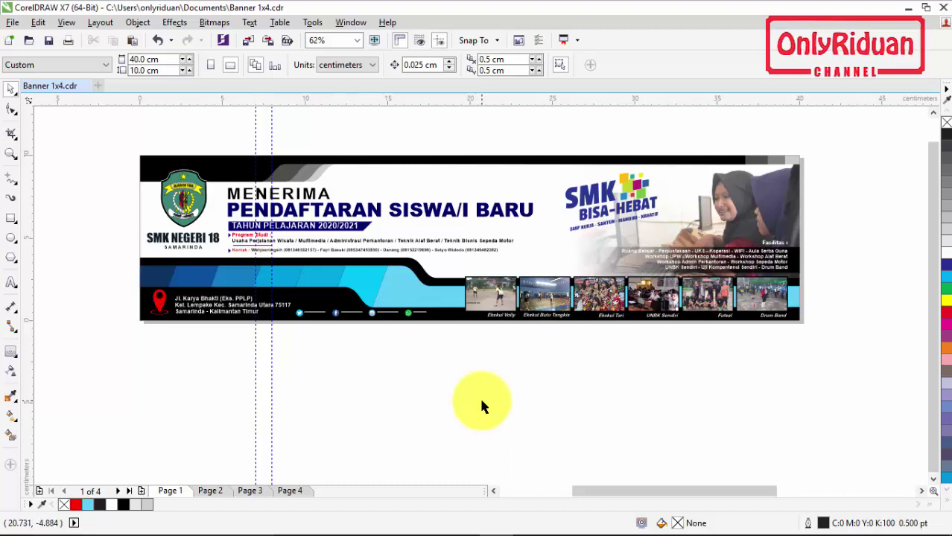
Step: Start a new CorelDRAW document and name it Spanduk 1x4
click(13, 23)
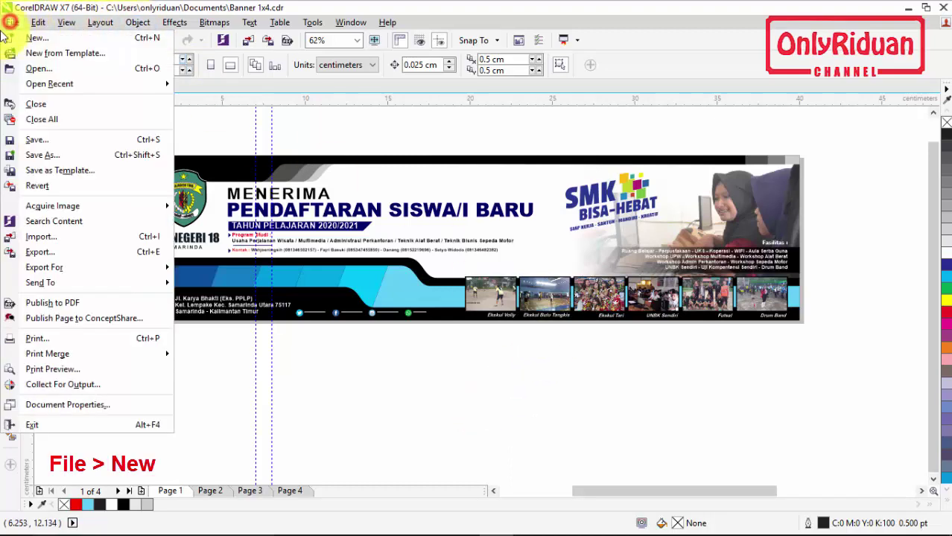
click(49, 38)
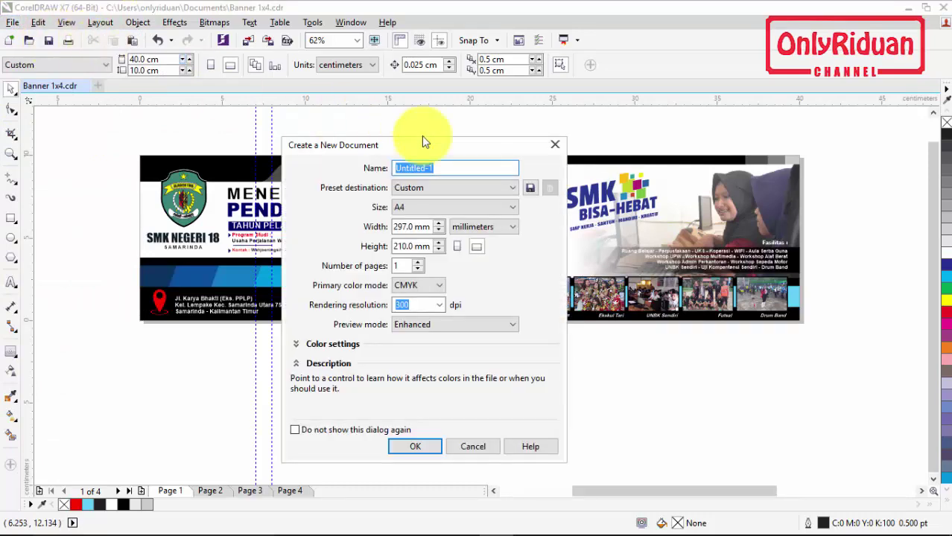
drag(485, 147, 440, 165)
click(471, 166)
text(S)
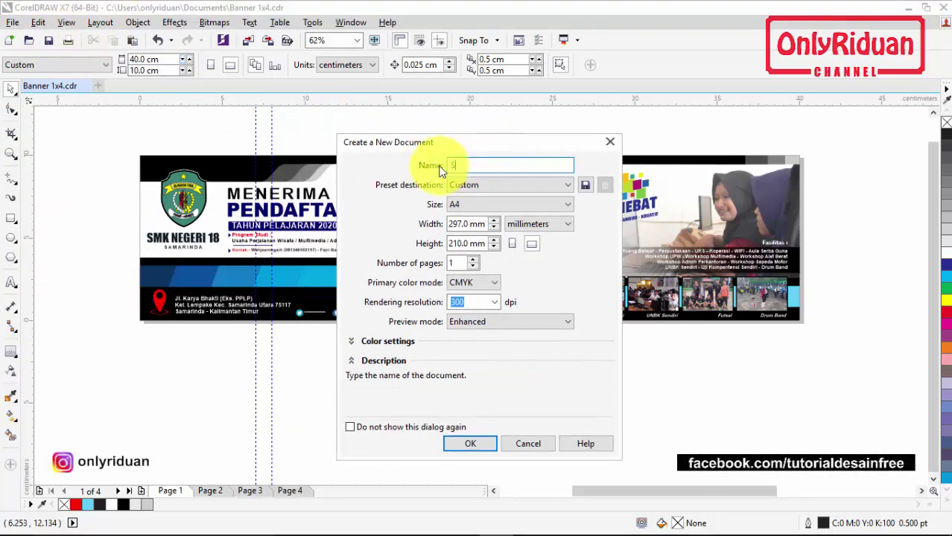
text(panduk 1x4)
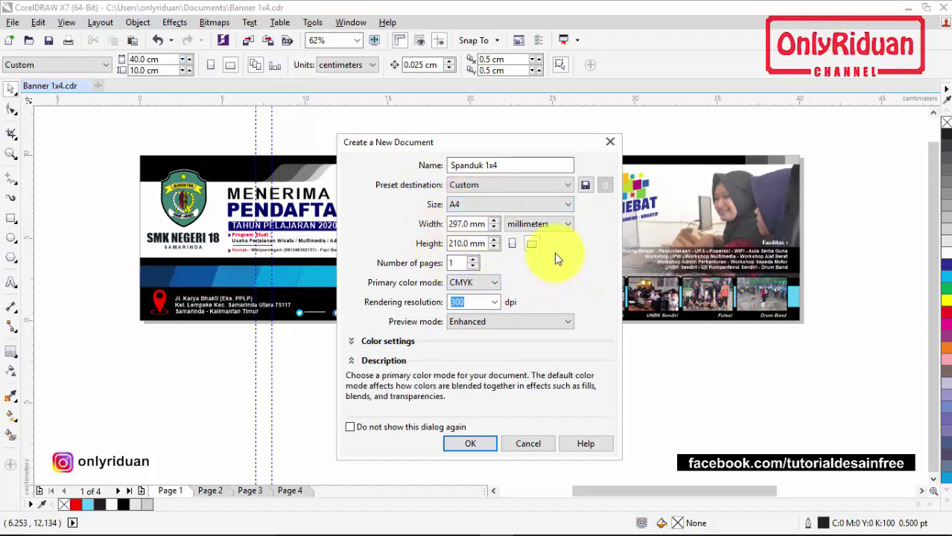
Step: Set the new document's units to centimeters with a width of 40 cm and a height of 10 cm, and create it
click(550, 225)
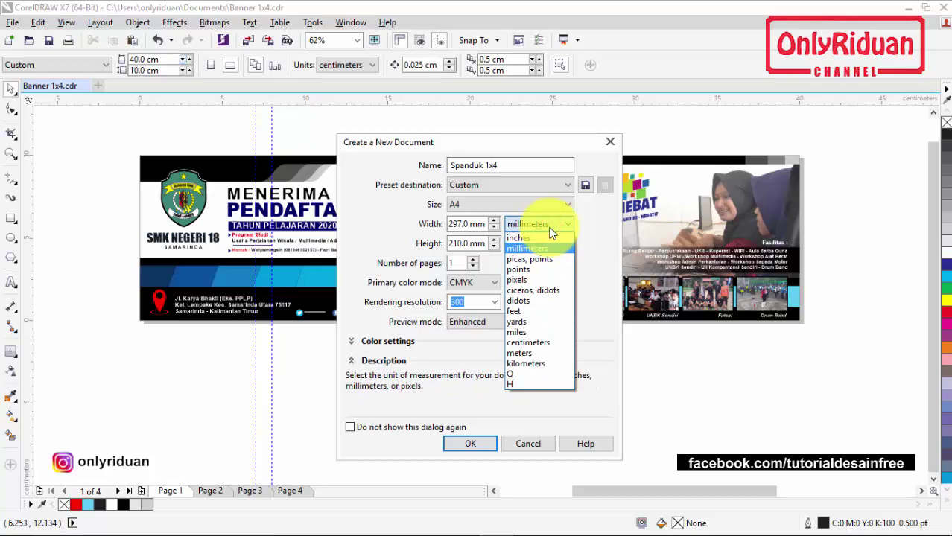
click(542, 343)
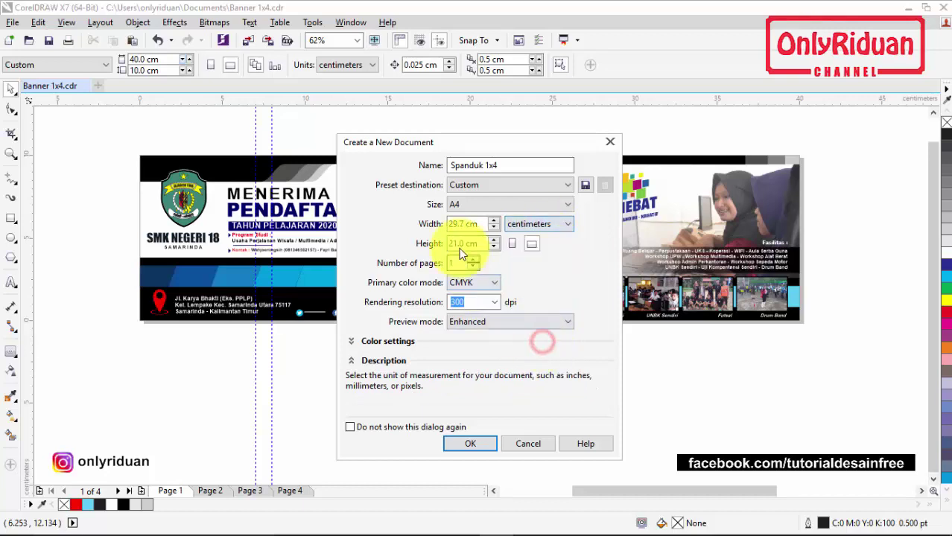
double_click(463, 223)
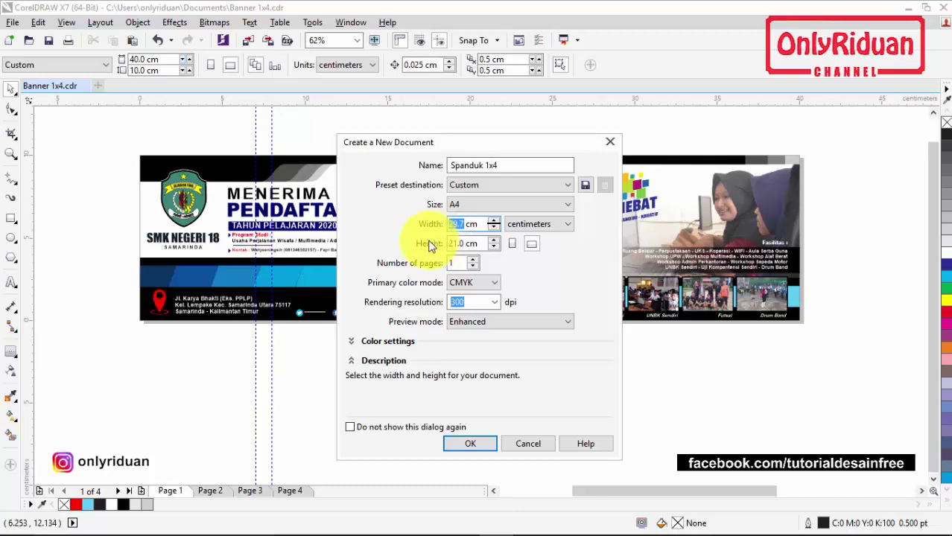
text(40)
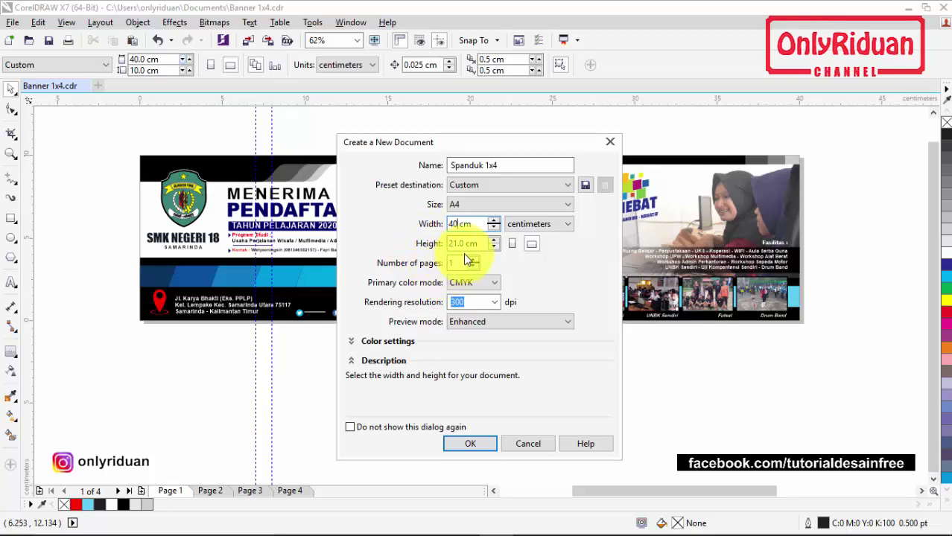
key(Tab)
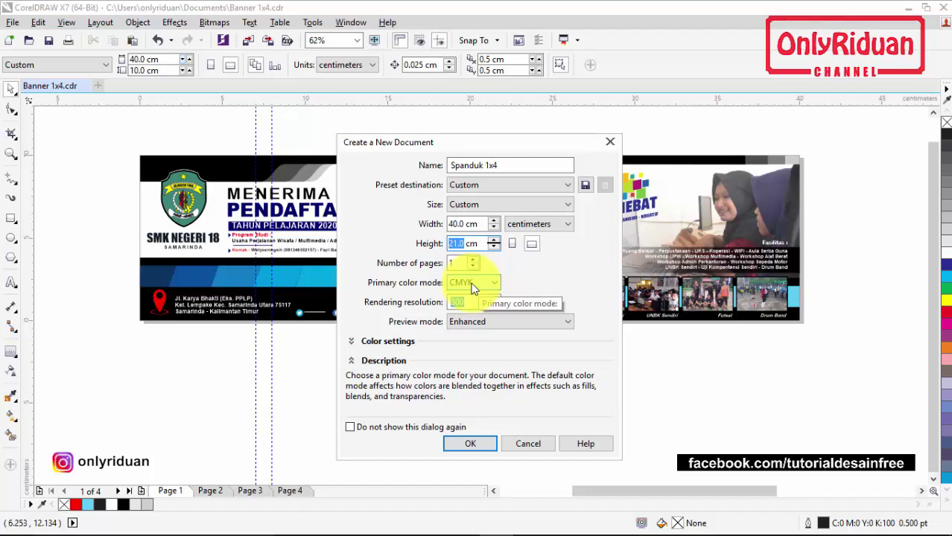
text(10)
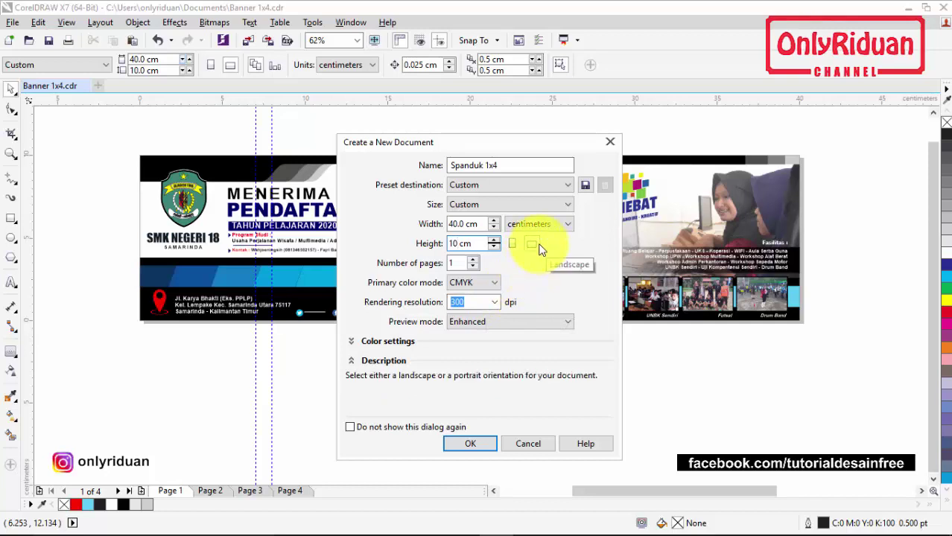
click(459, 242)
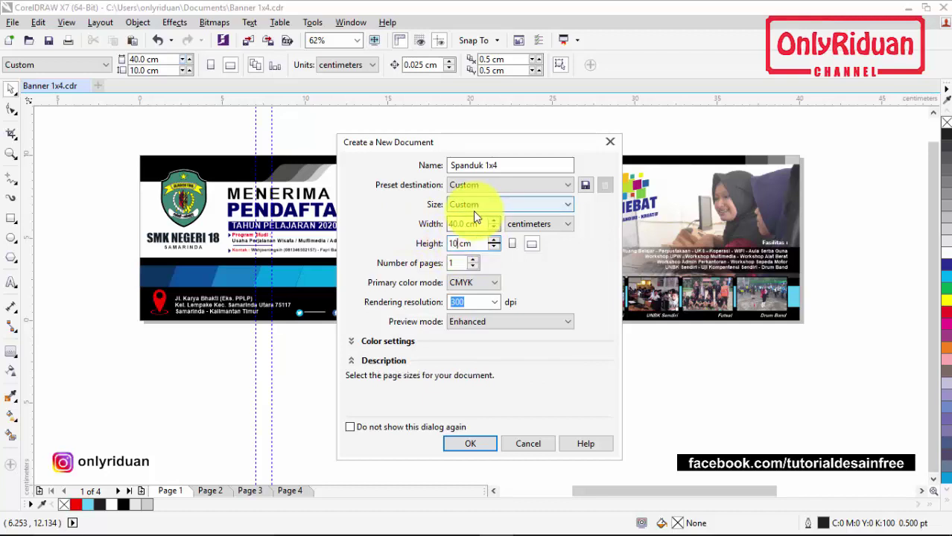
click(476, 444)
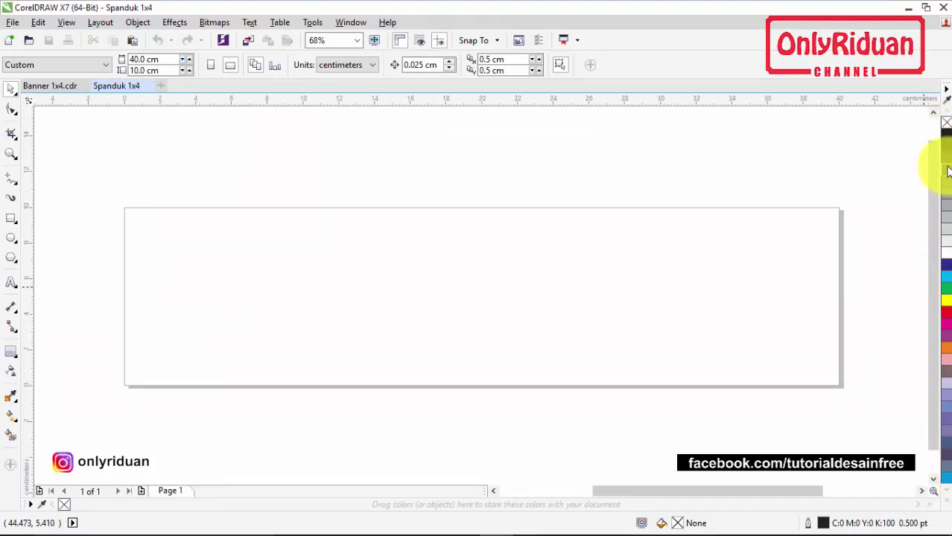
Step: Check which color palettes are enabled for the new document
click(351, 22)
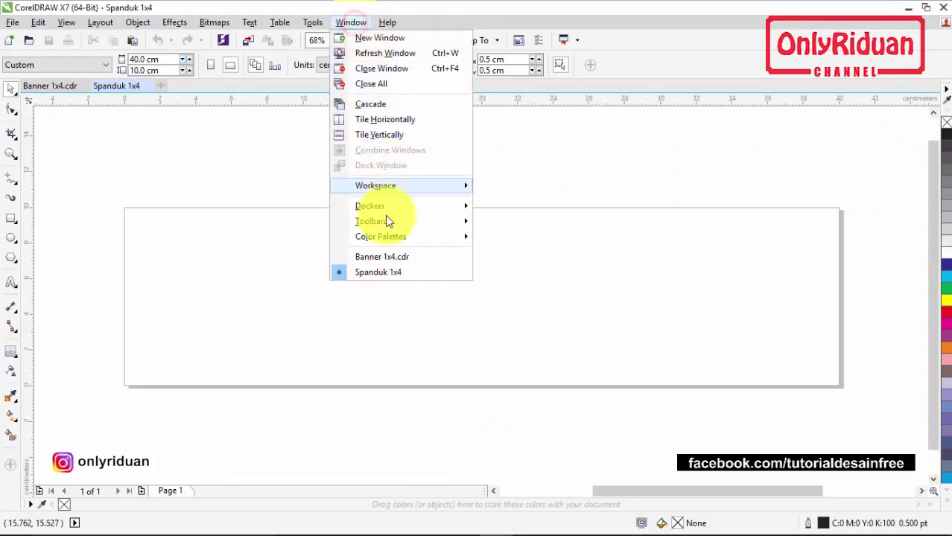
mouse_move(410, 236)
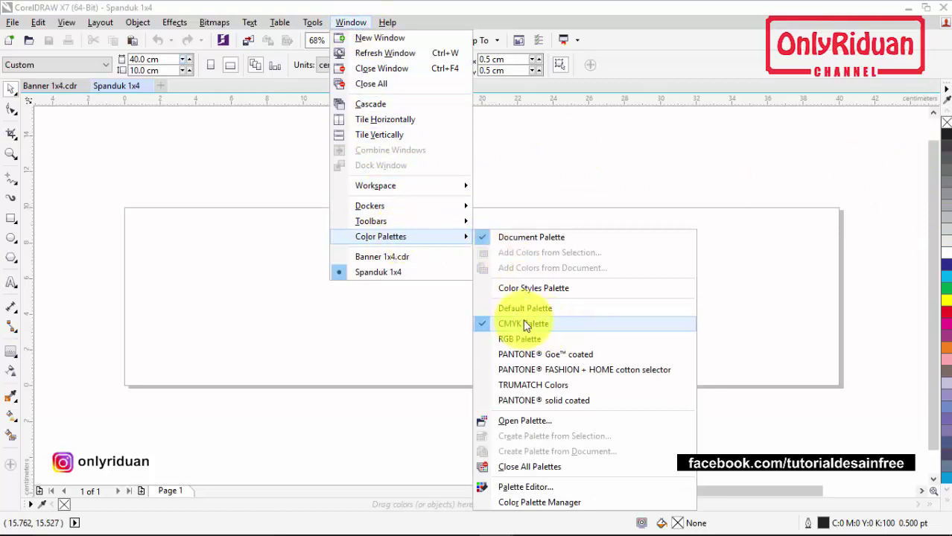
click(520, 157)
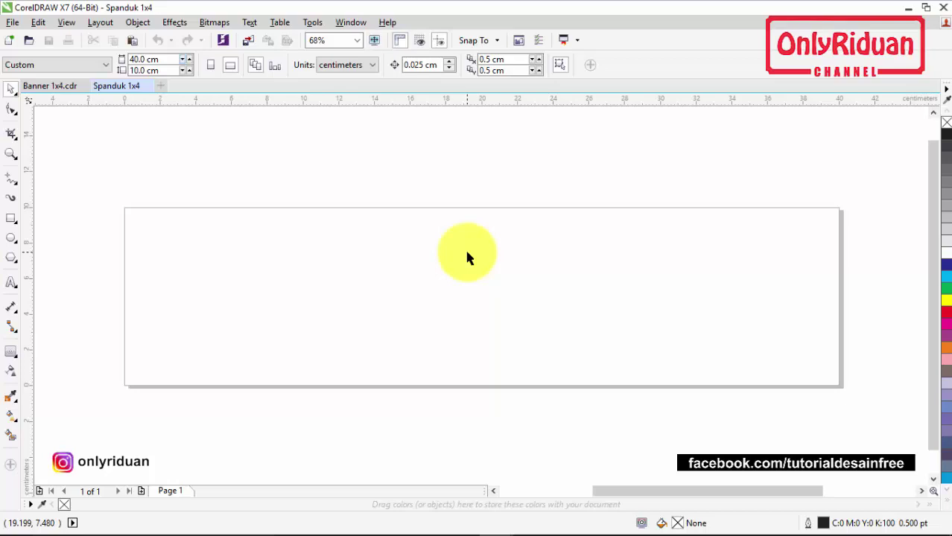
Step: Create a page-sized rectangle and draw another full-width rectangle about 1.9 cm high along the page's top edge
double_click(11, 220)
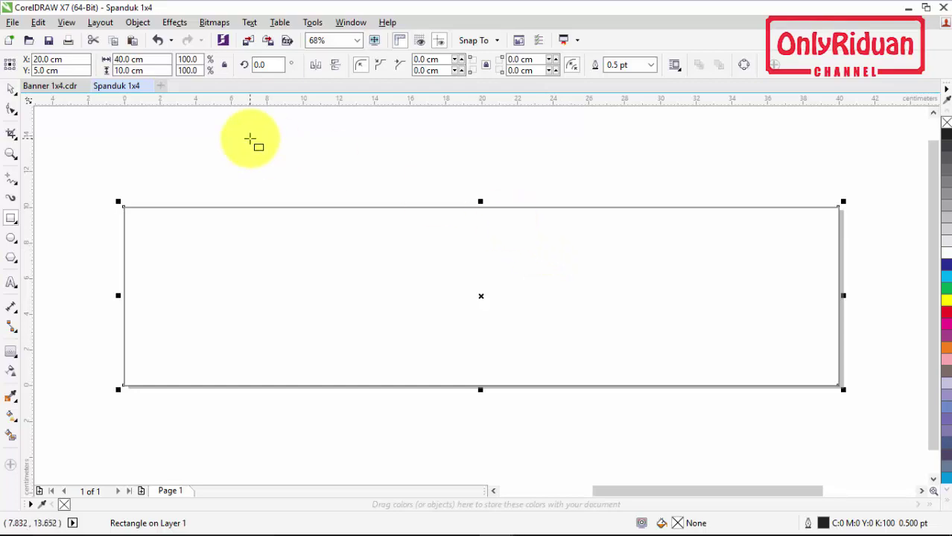
click(12, 221)
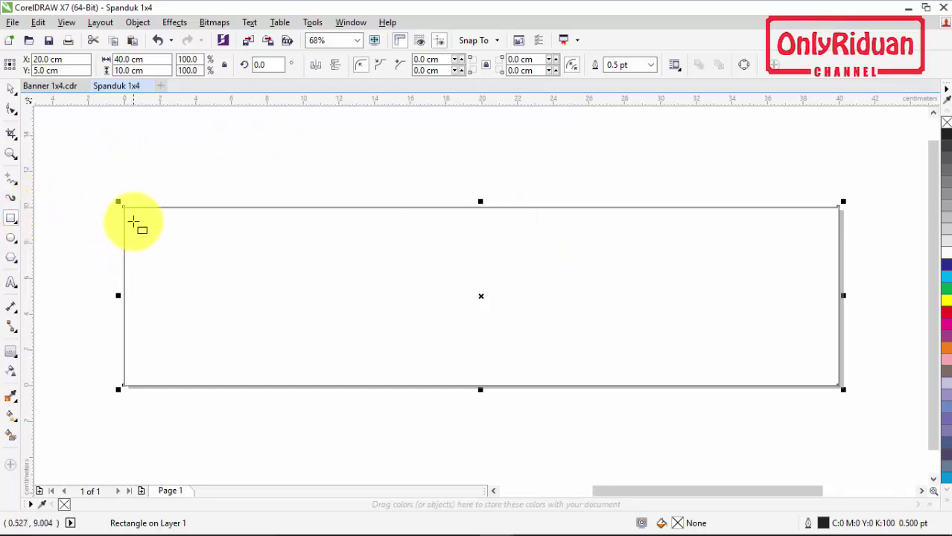
drag(124, 207, 839, 238)
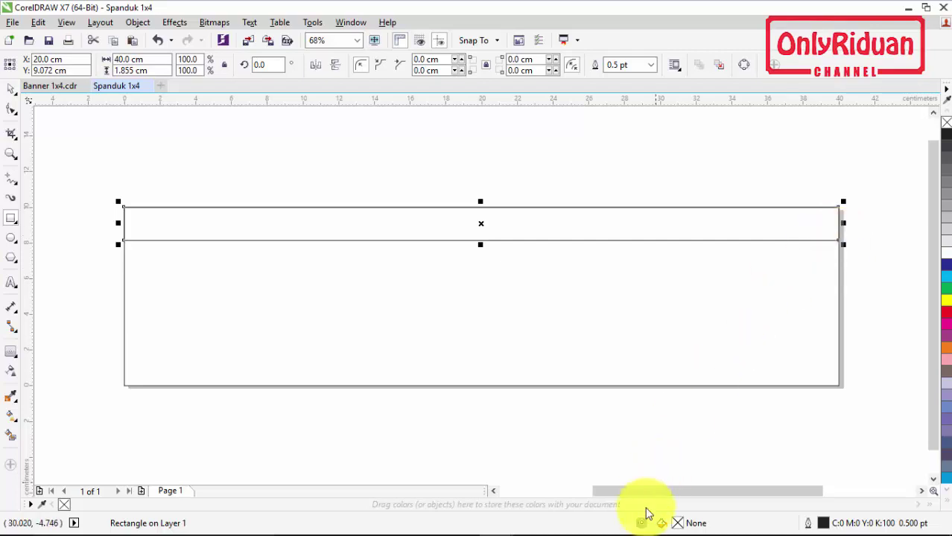
Step: Switch to the tutorial in Chrome and examine the enlarged Langkah 2 diagram for the rectangle dimensions
mouse_move(600, 523)
click(571, 523)
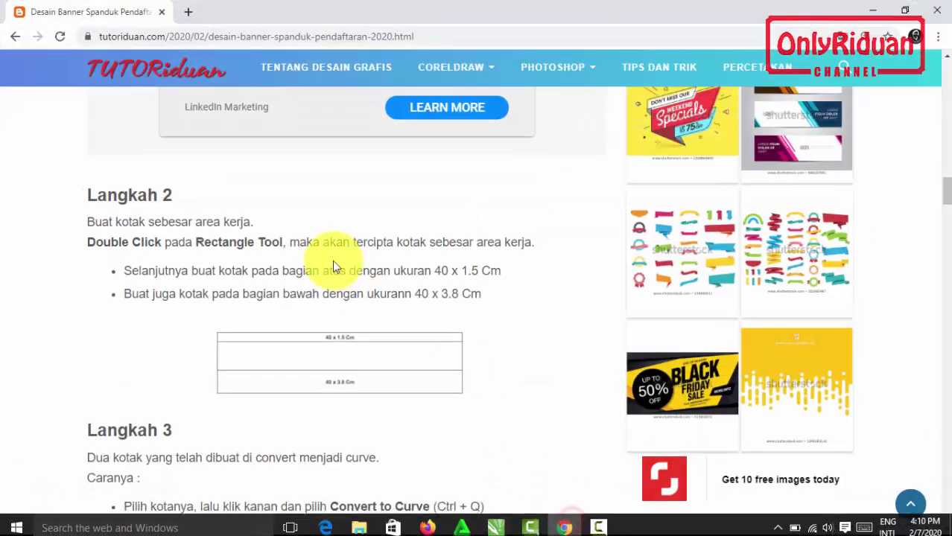
scroll(333, 260, down, 3)
click(352, 217)
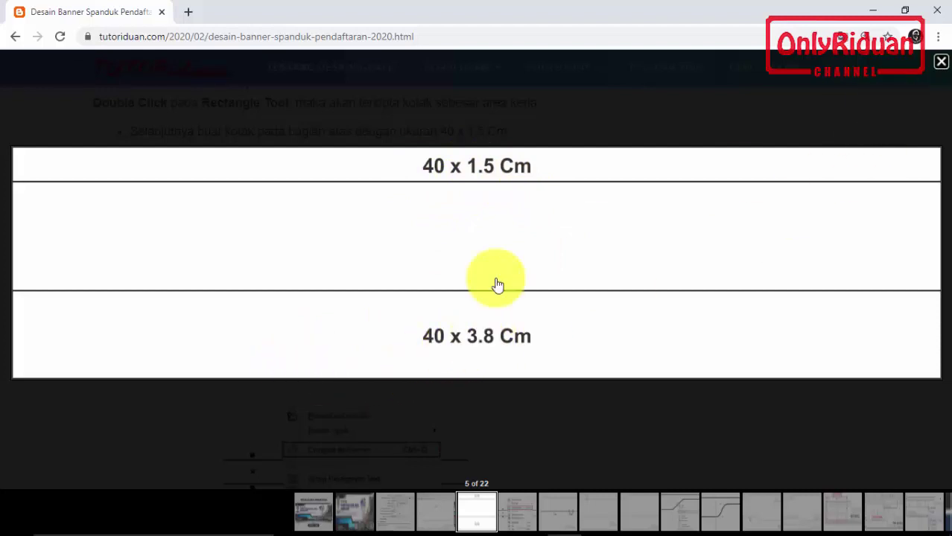
click(940, 61)
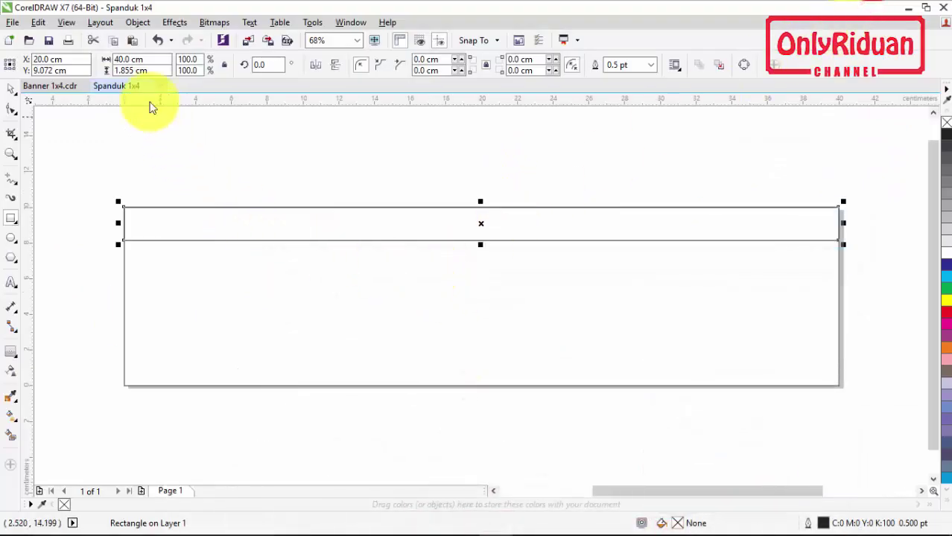
Step: Set the upper rectangle's height to 1.5 cm in CorelDRAW
drag(133, 69, 124, 69)
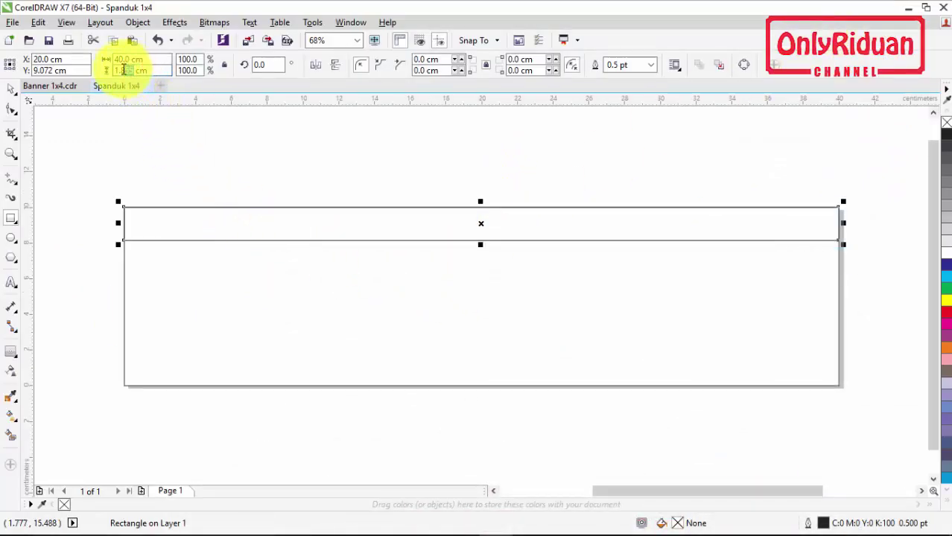
text(3)
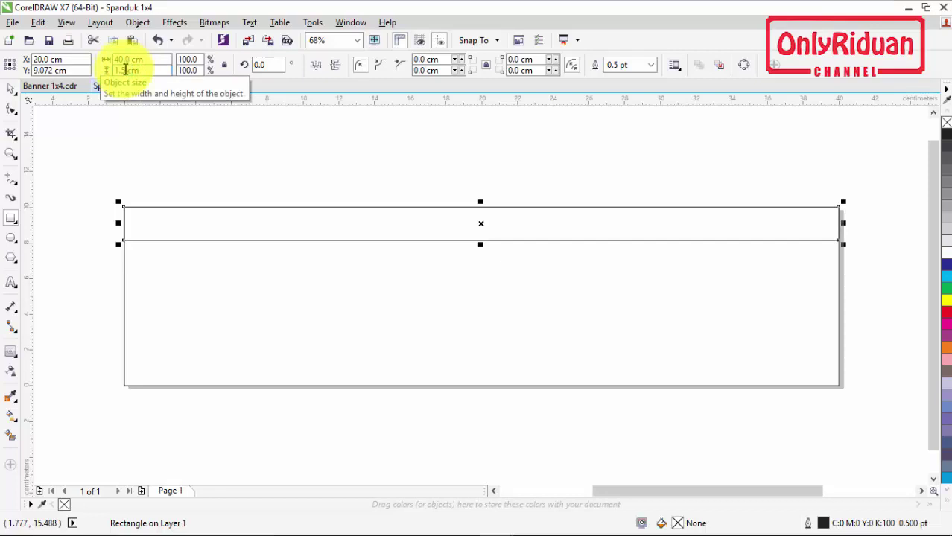
key(Return)
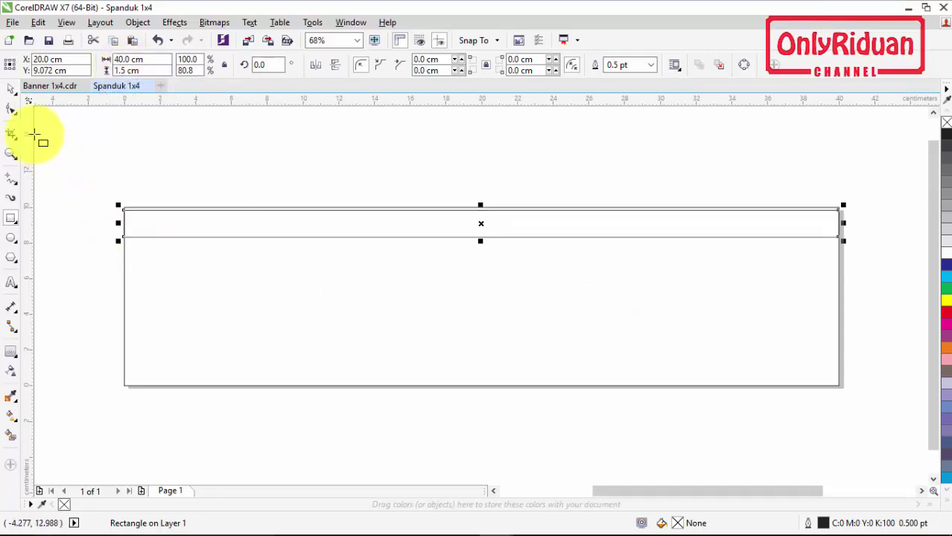
Step: Move the 1.5 cm rectangle up so its top-left corner snaps to the page's top-left corner
click(11, 91)
click(64, 132)
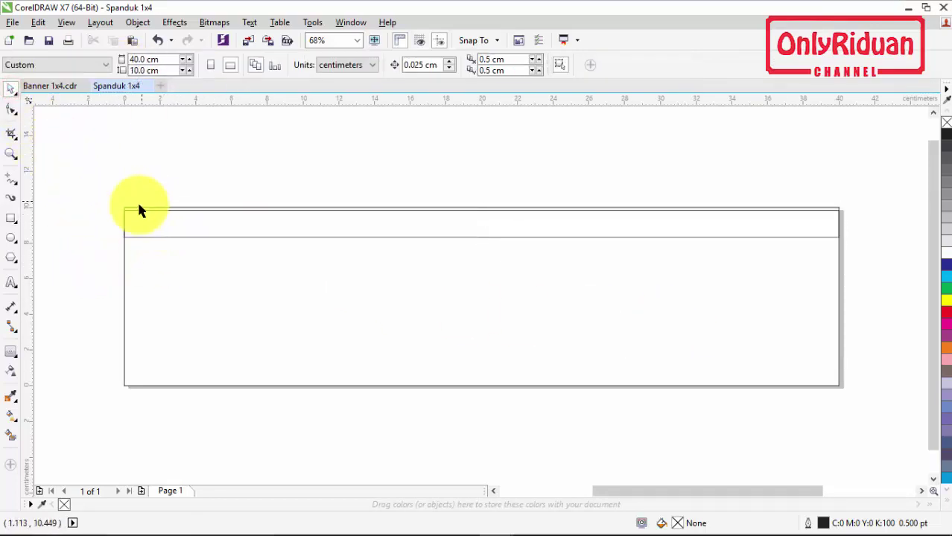
scroll(136, 211, up, 2)
scroll(136, 212, up, 5)
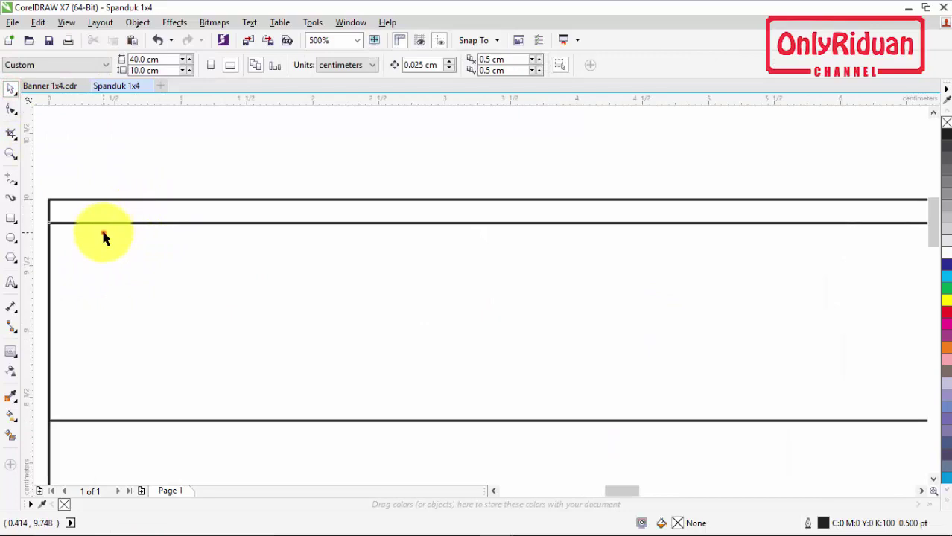
click(104, 237)
mouse_move(46, 219)
mouse_down()
mouse_move(58, 204)
mouse_move(50, 199)
mouse_move(51, 209)
mouse_up()
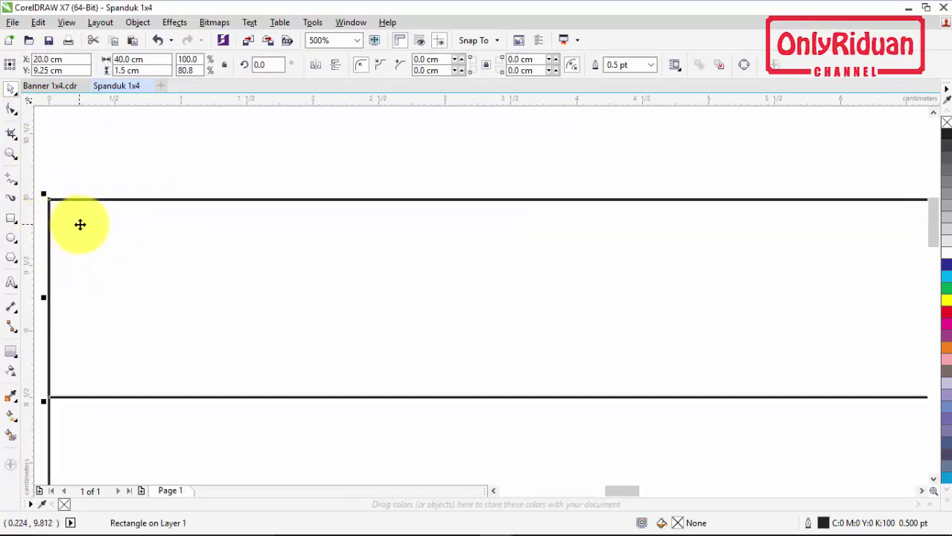
Step: Draw a full-width rectangle along the page's bottom edge and set its height to 3.8 cm
scroll(81, 224, down, 2)
scroll(82, 224, down, 5)
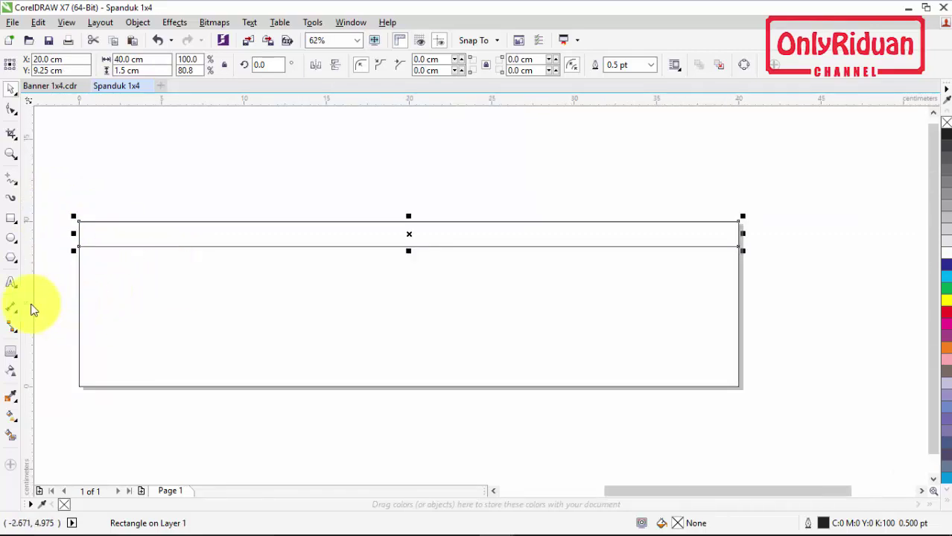
click(12, 219)
drag(78, 385, 741, 347)
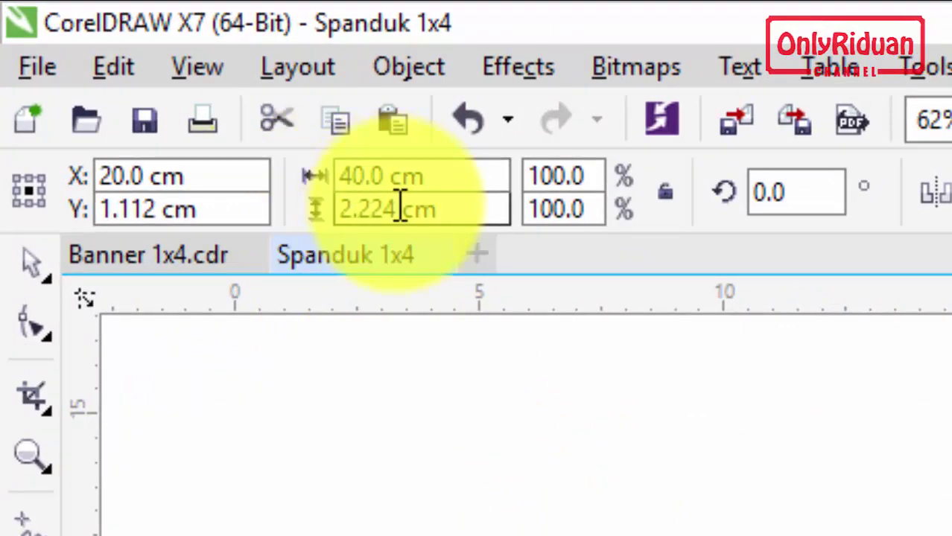
drag(397, 207, 300, 214)
text(3.)
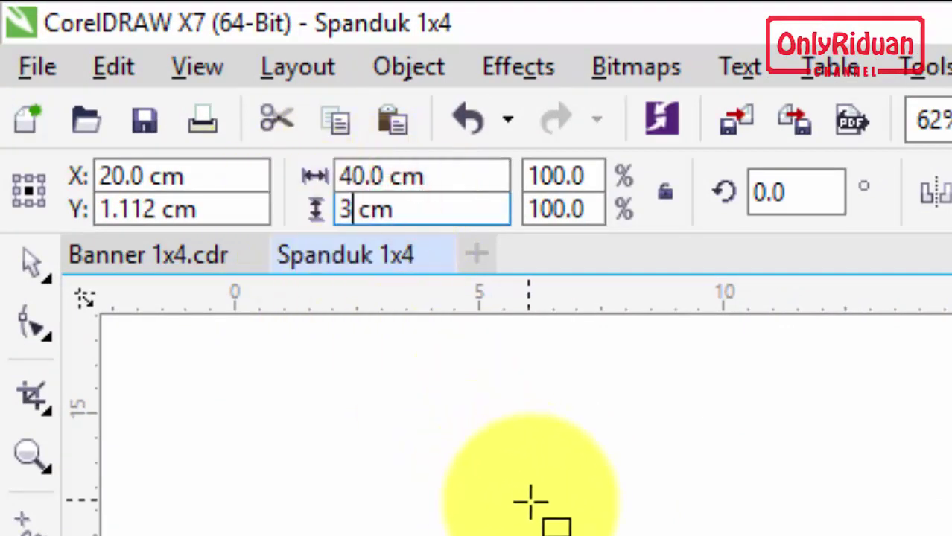
text(8)
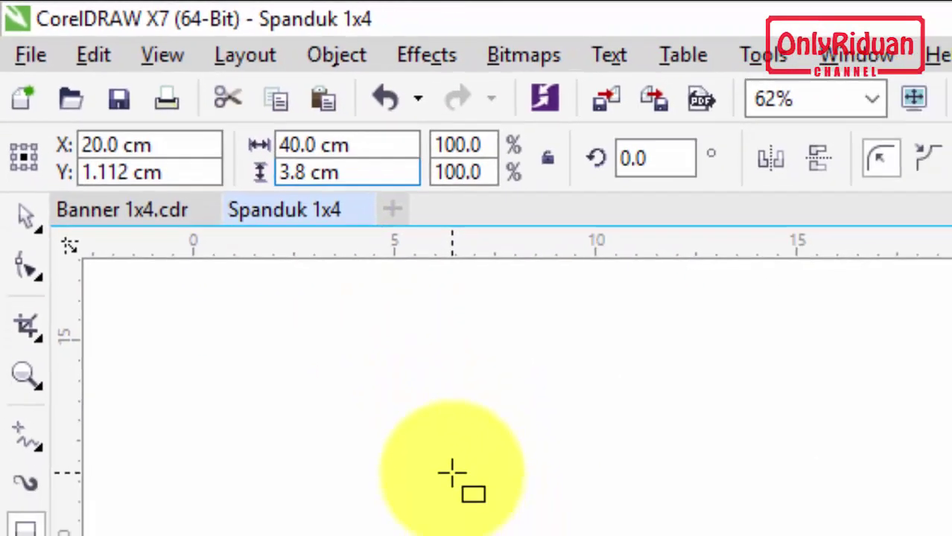
key(Return)
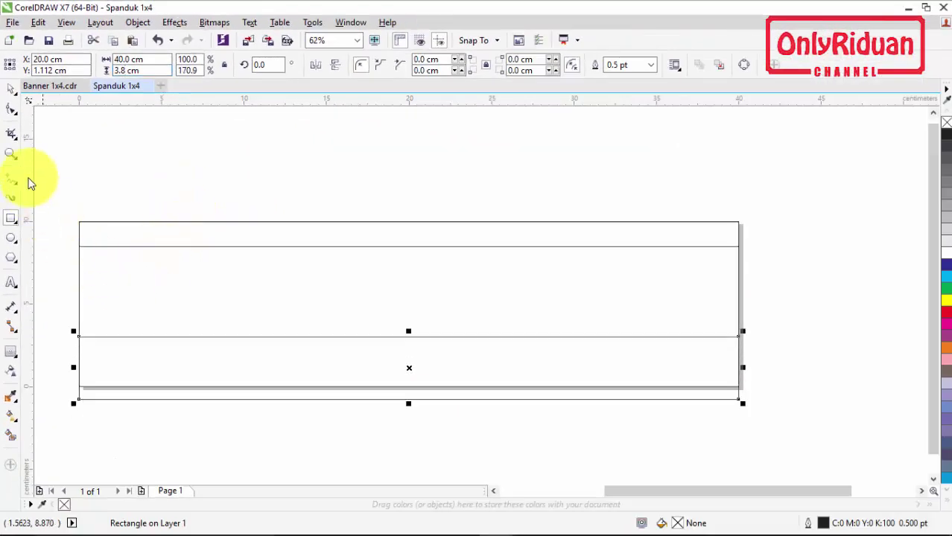
Step: Move the 3.8 cm rectangle up so its bottom-left corner snaps to the page's bottom-left corner
click(11, 113)
click(72, 406)
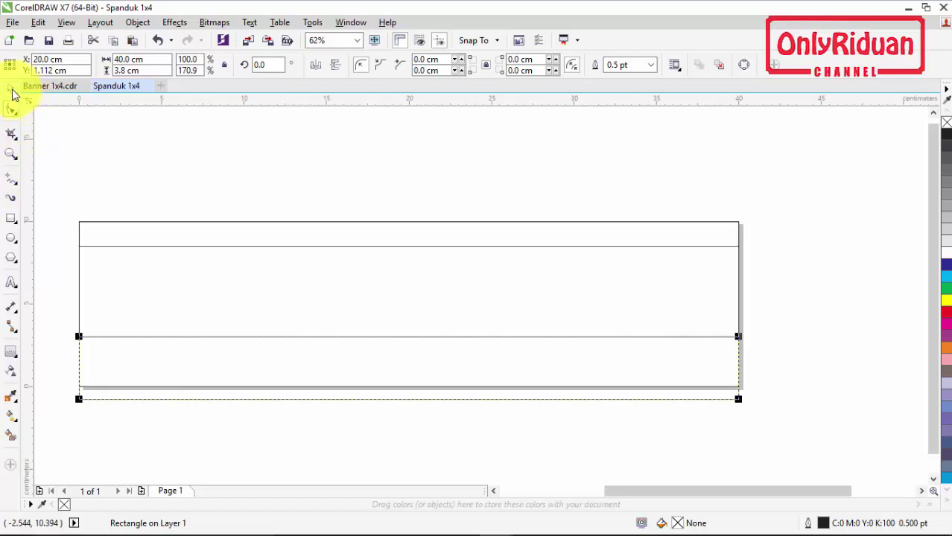
click(12, 88)
scroll(74, 403, up, 5)
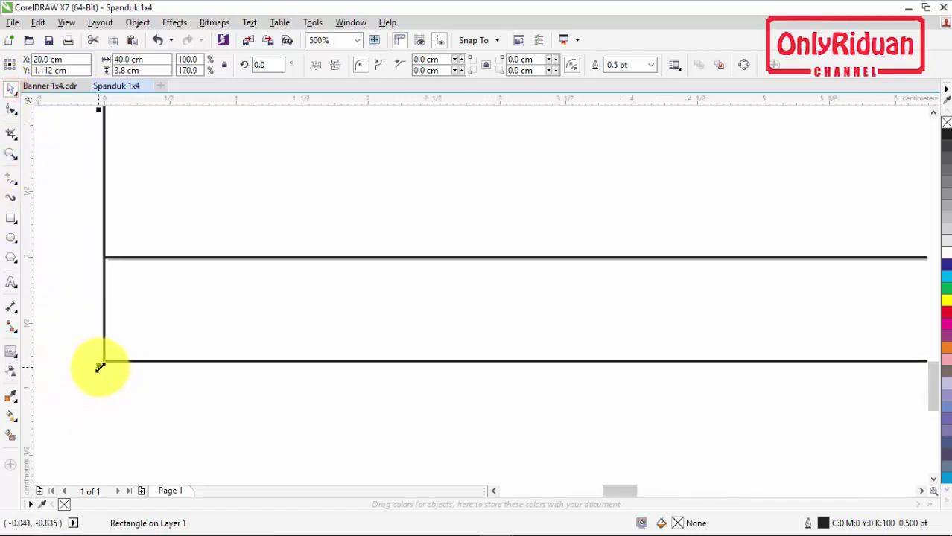
drag(108, 361, 101, 260)
scroll(189, 280, down, 7)
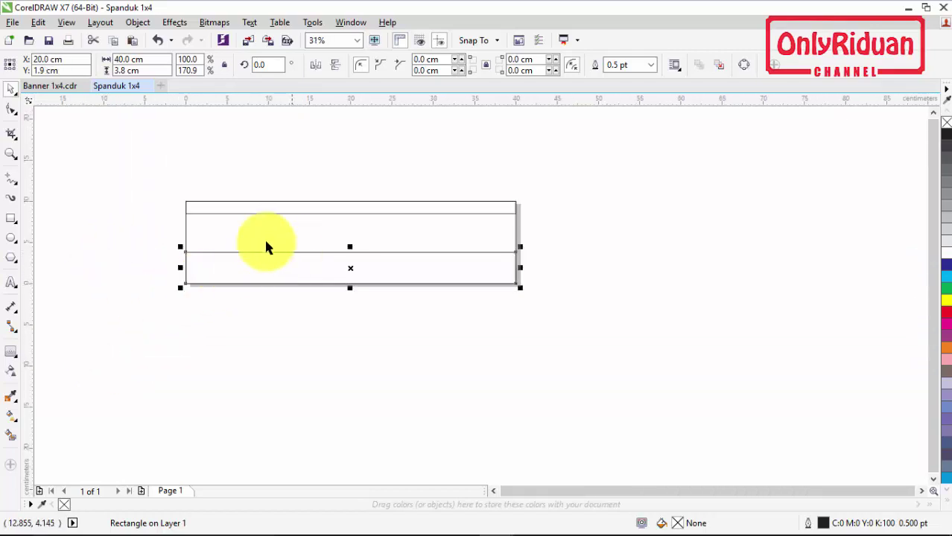
Step: Convert the 3.8 cm lower rectangle and the 1.5 cm upper rectangle to curves
click(11, 153)
click(141, 65)
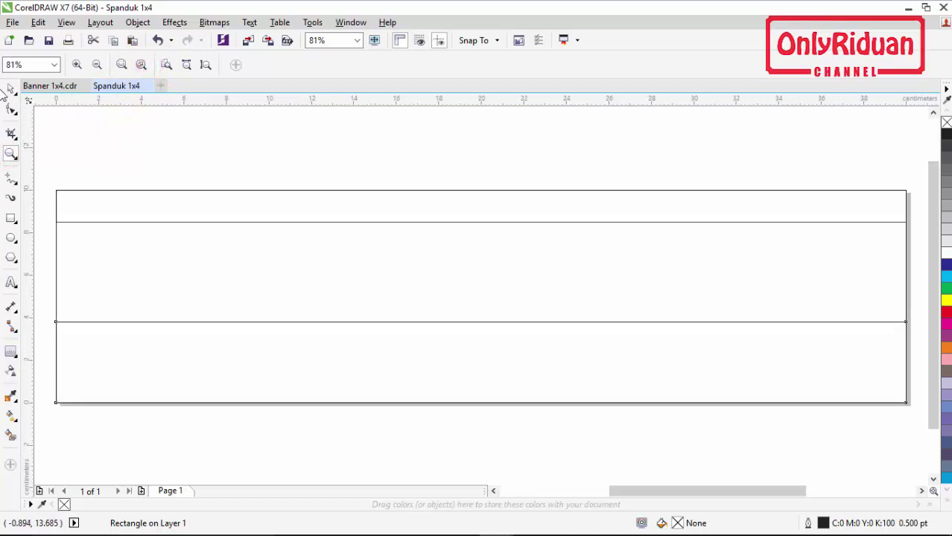
click(11, 89)
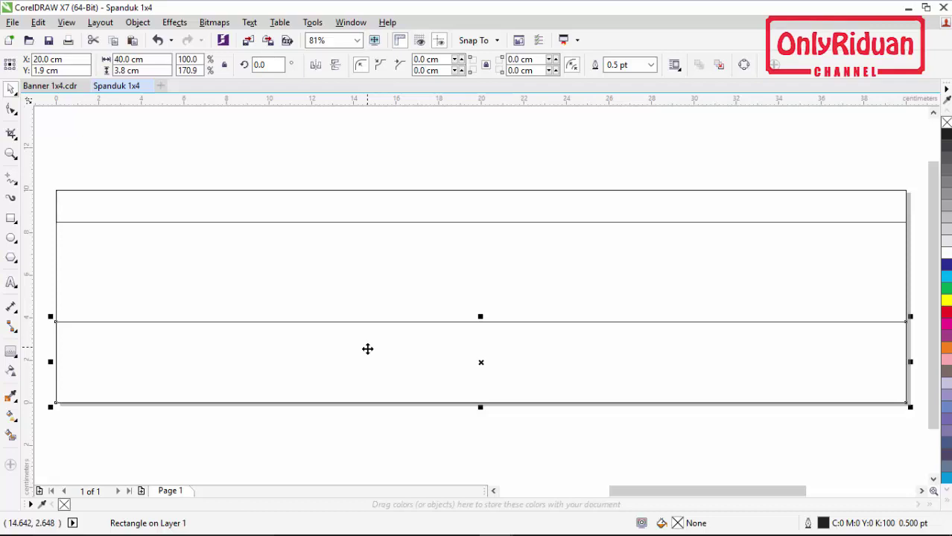
click(466, 456)
click(521, 364)
right_click(523, 362)
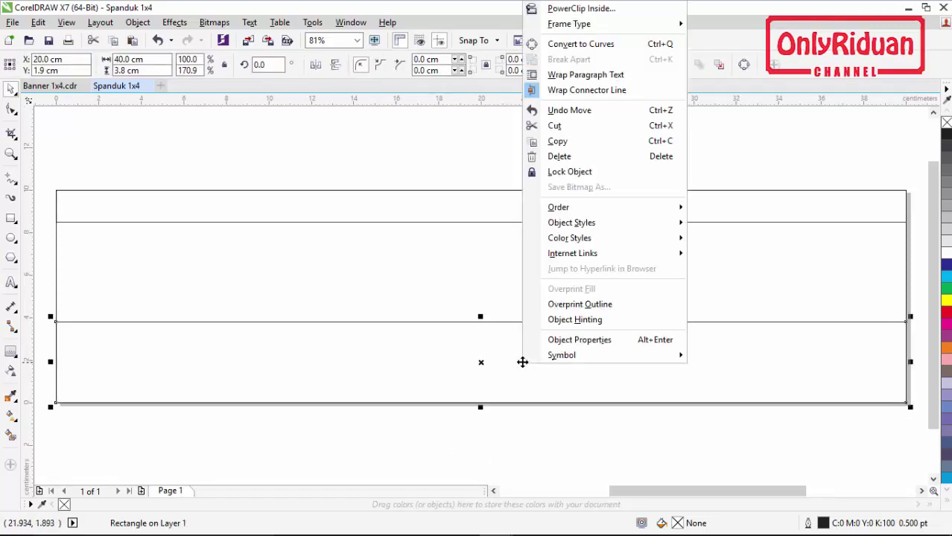
click(580, 45)
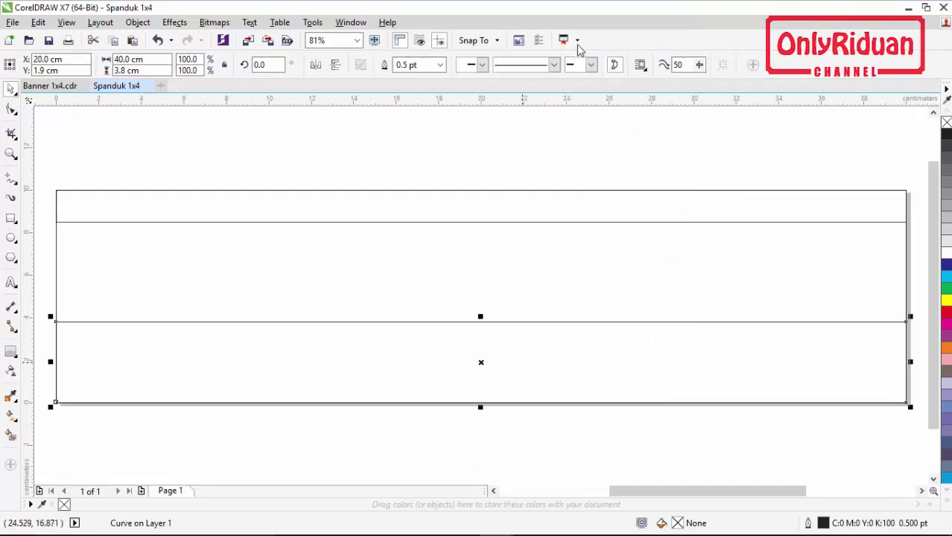
click(499, 208)
right_click(507, 208)
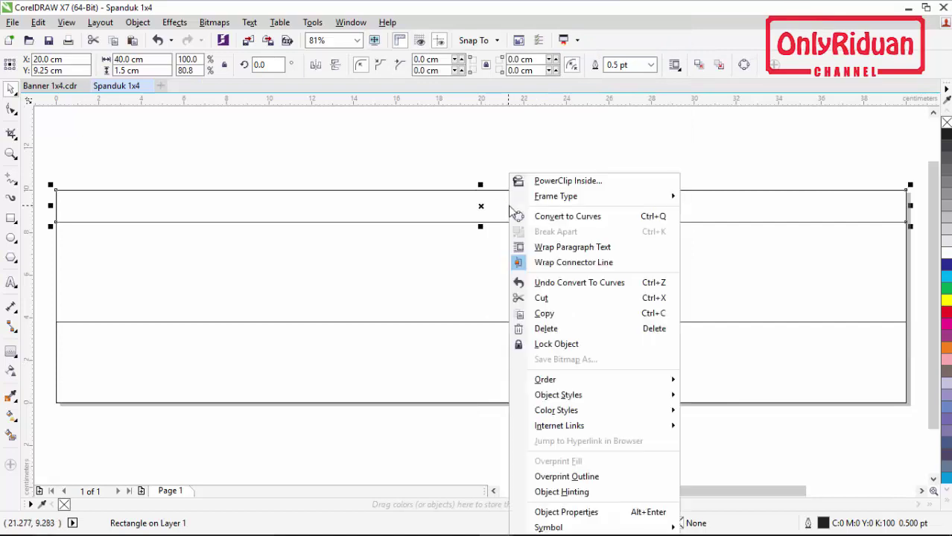
click(584, 222)
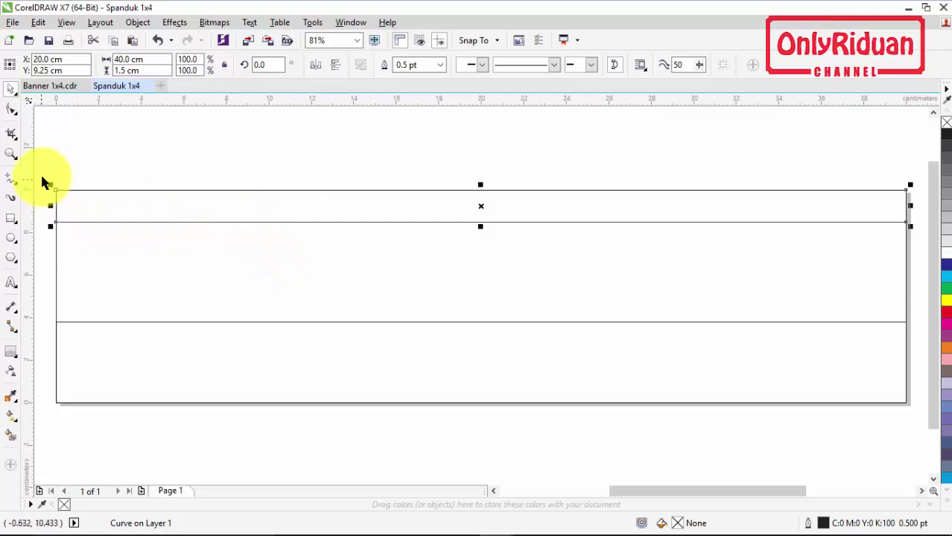
Step: Place a vertical guideline at about 7 cm and add nodes on the upper shape's lower edge at the guideline and at about 9 cm
drag(25, 155, 206, 105)
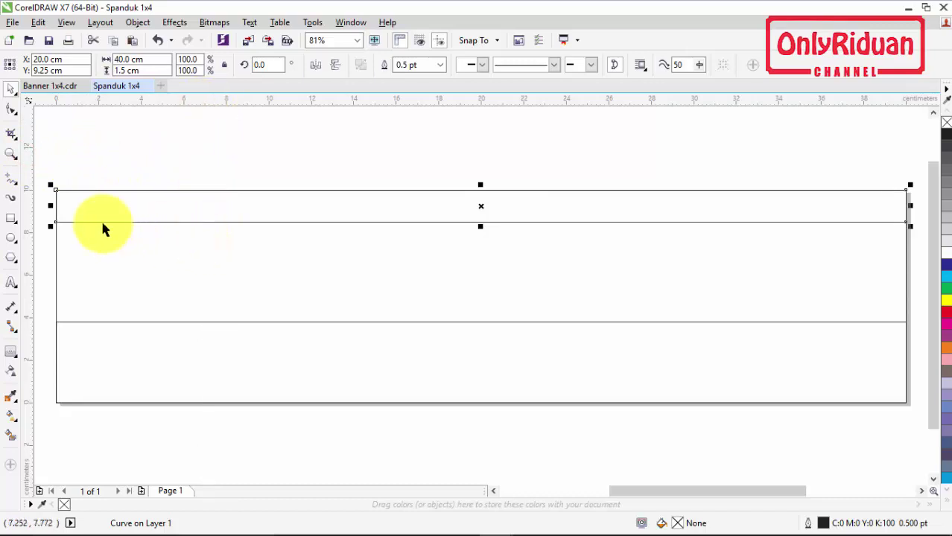
drag(34, 211, 205, 143)
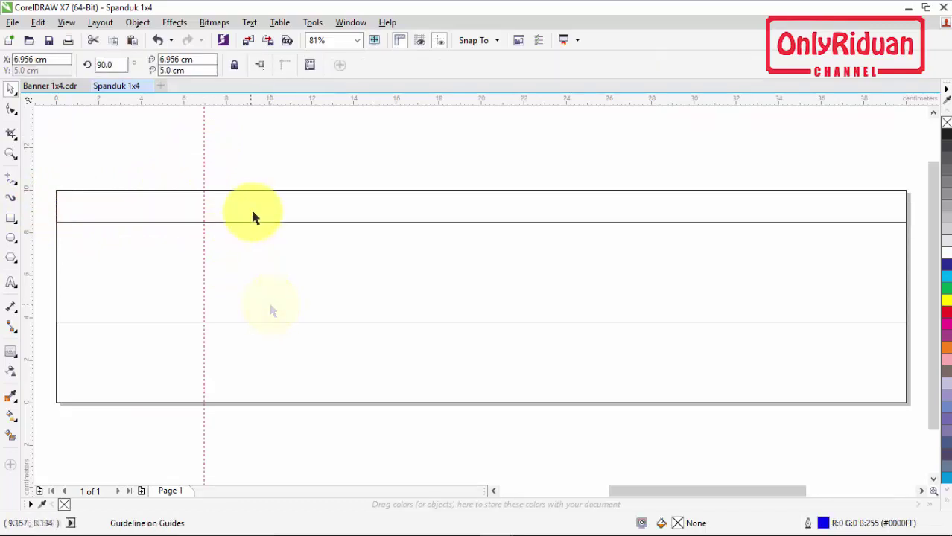
click(281, 209)
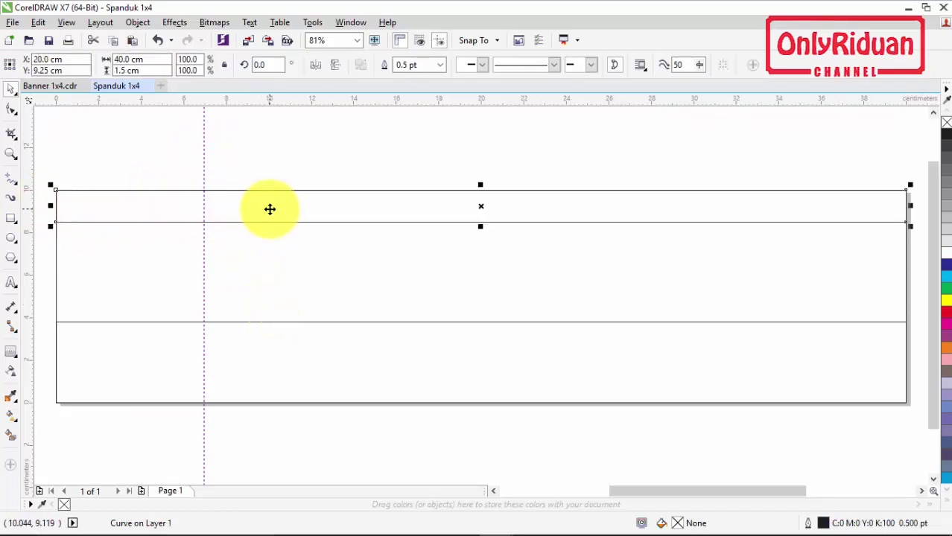
click(16, 109)
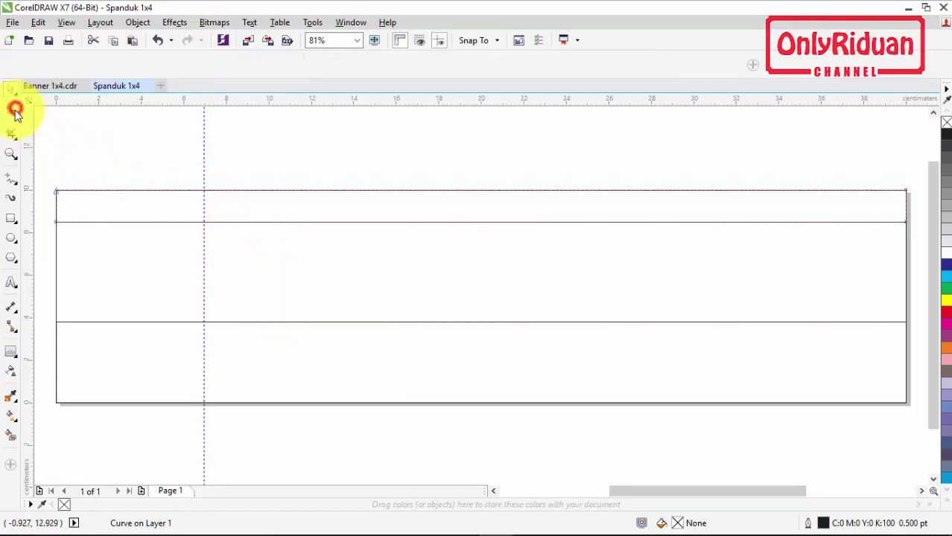
double_click(204, 222)
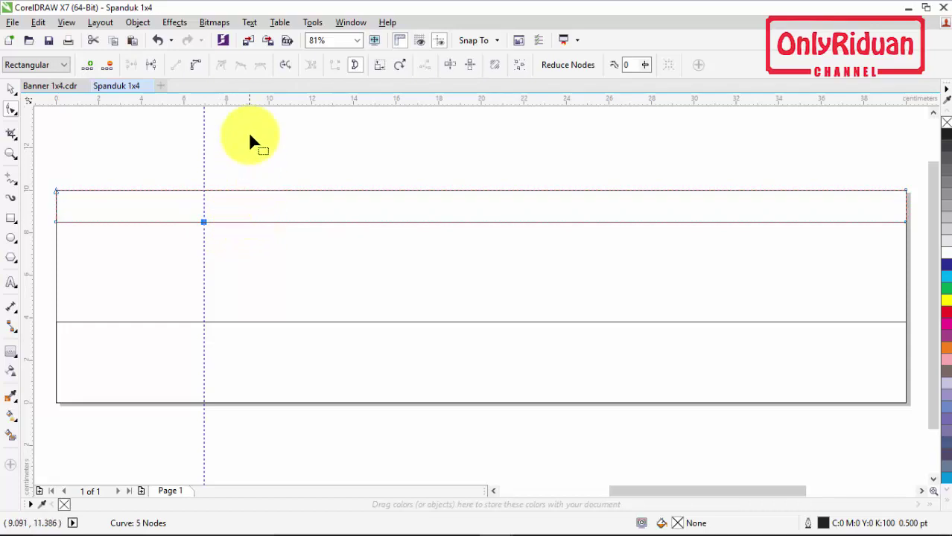
click(247, 223)
double_click(247, 222)
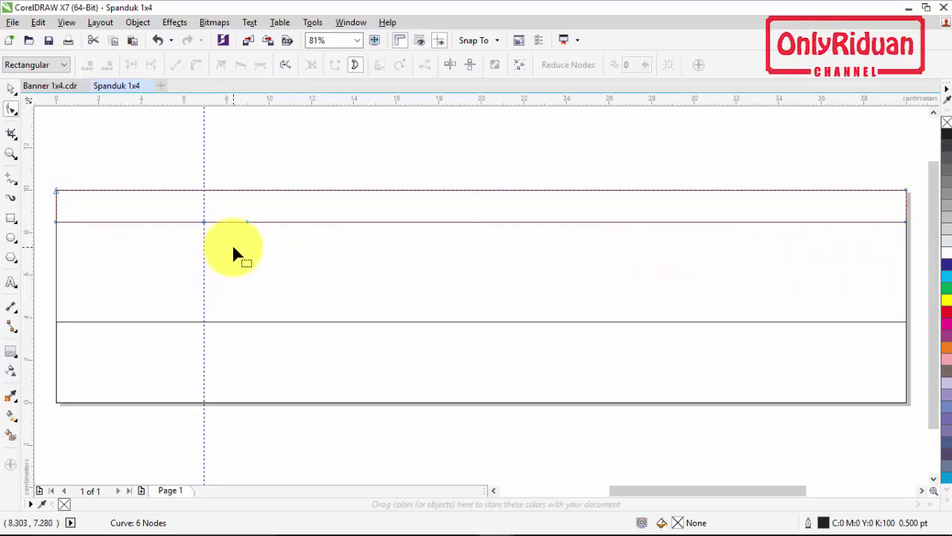
Step: Raise the upper shape's lower-edge node at 9 cm together with its lower-right corner node to about 9.5 cm on the vertical ruler
drag(233, 256, 896, 222)
click(899, 223)
click(246, 222)
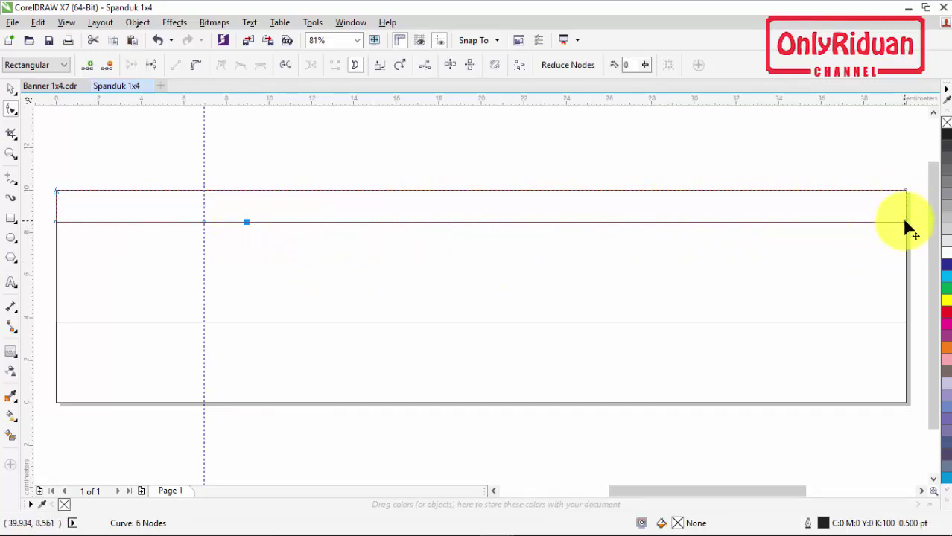
drag(903, 219, 903, 200)
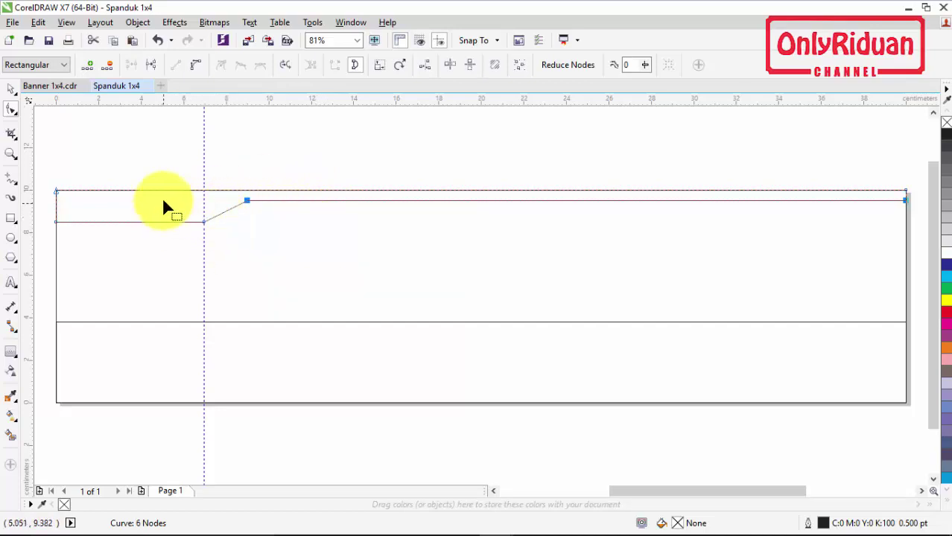
Step: Convert the slanted segment between the 7 cm and 9 cm nodes of the upper shape to a curve
scroll(219, 216, up, 5)
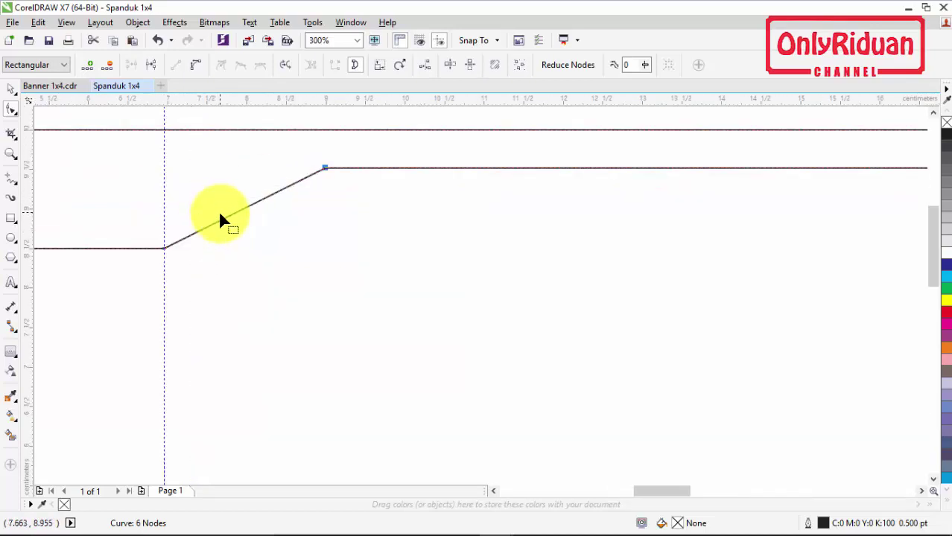
click(218, 212)
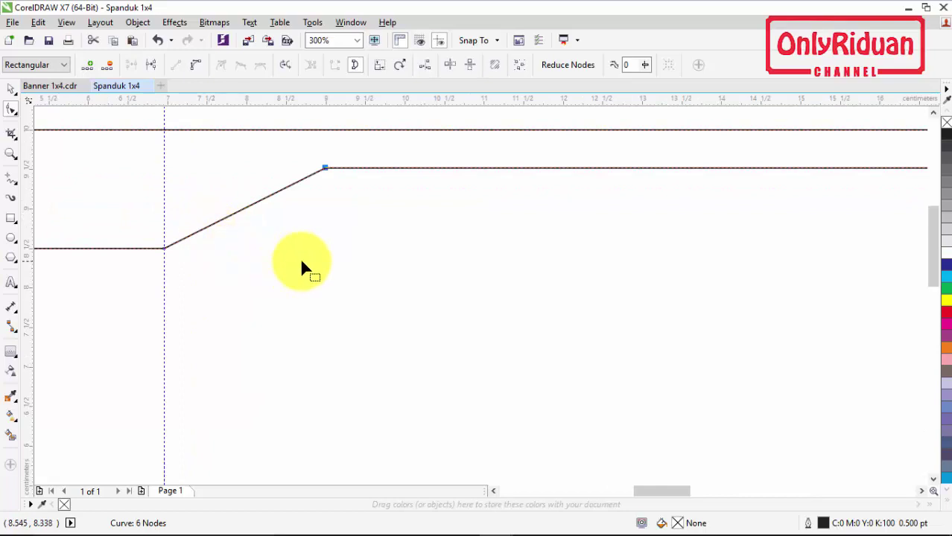
click(255, 237)
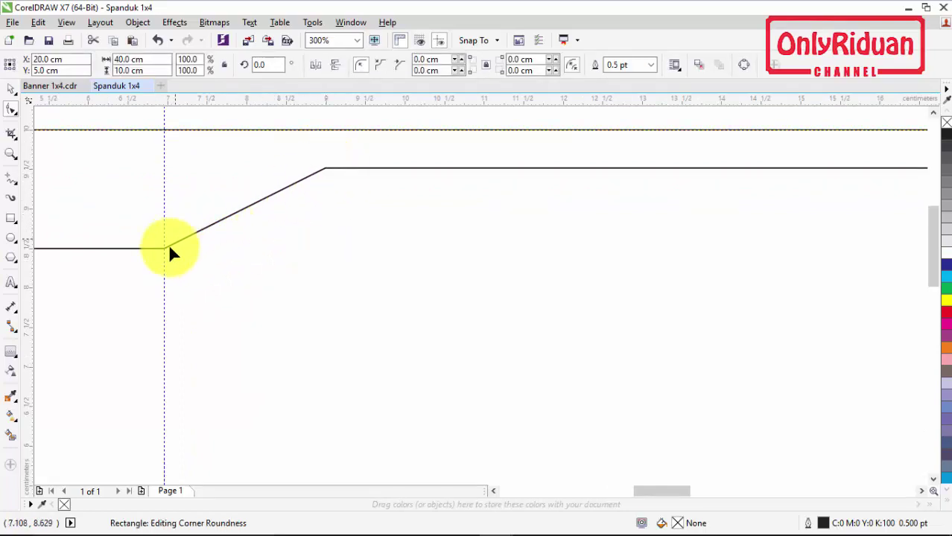
click(243, 208)
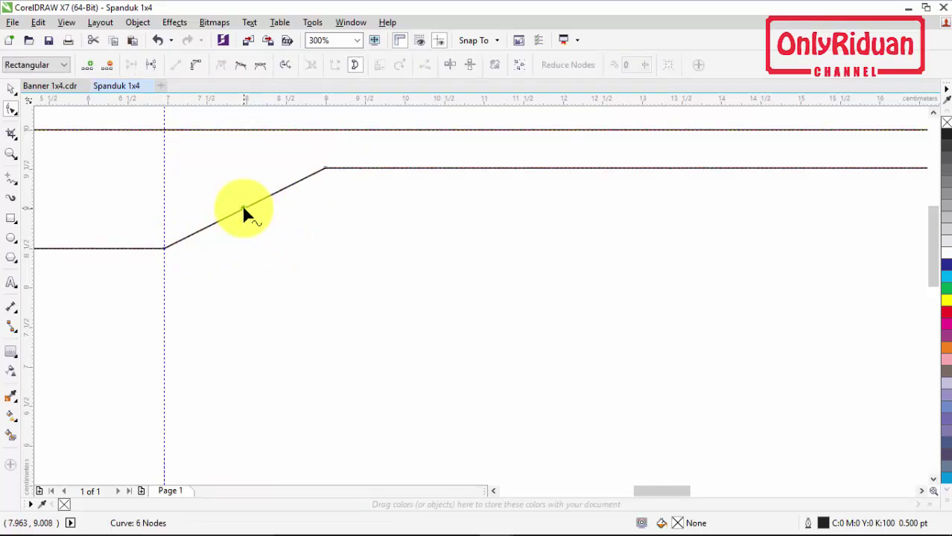
click(242, 207)
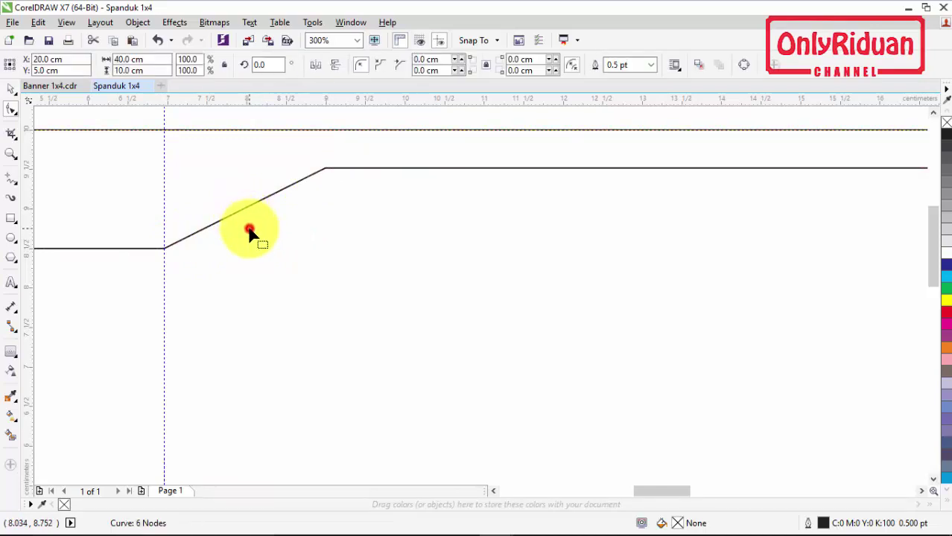
click(243, 209)
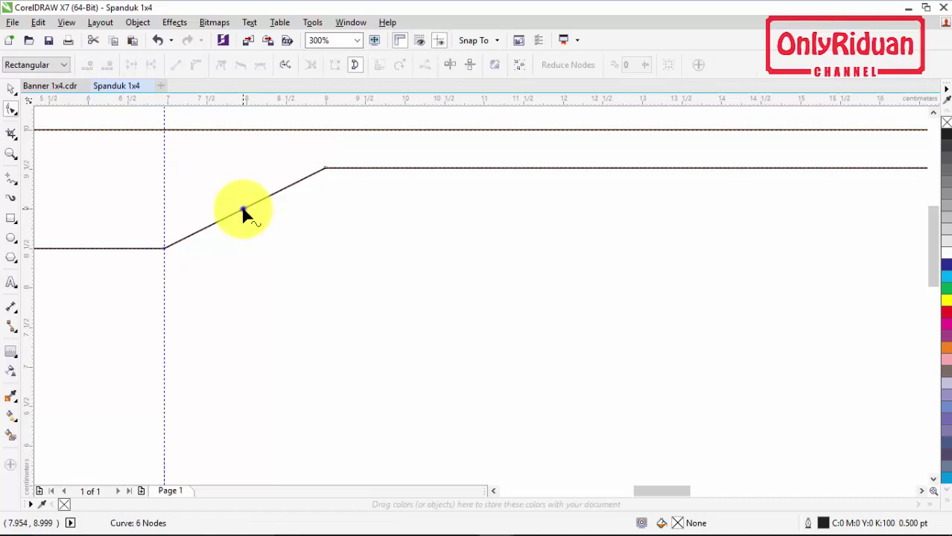
right_click(240, 206)
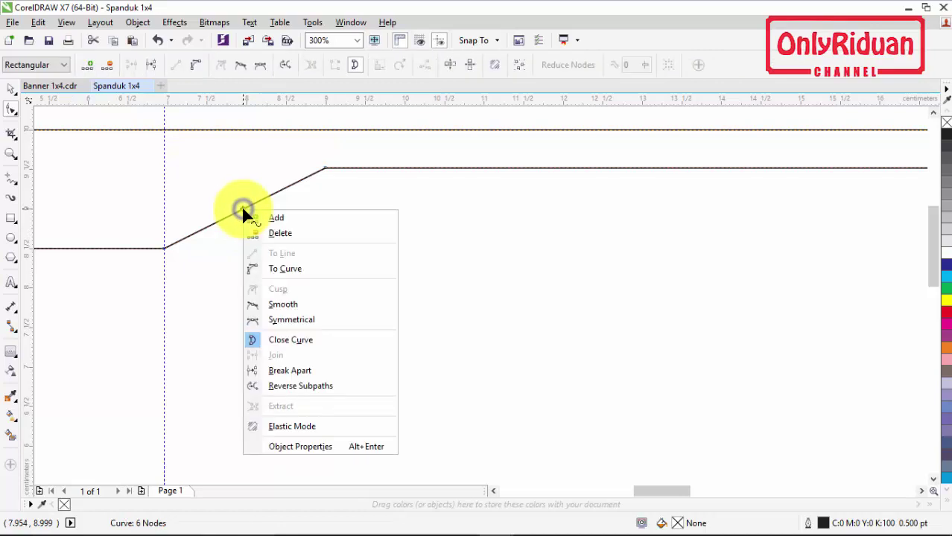
click(289, 270)
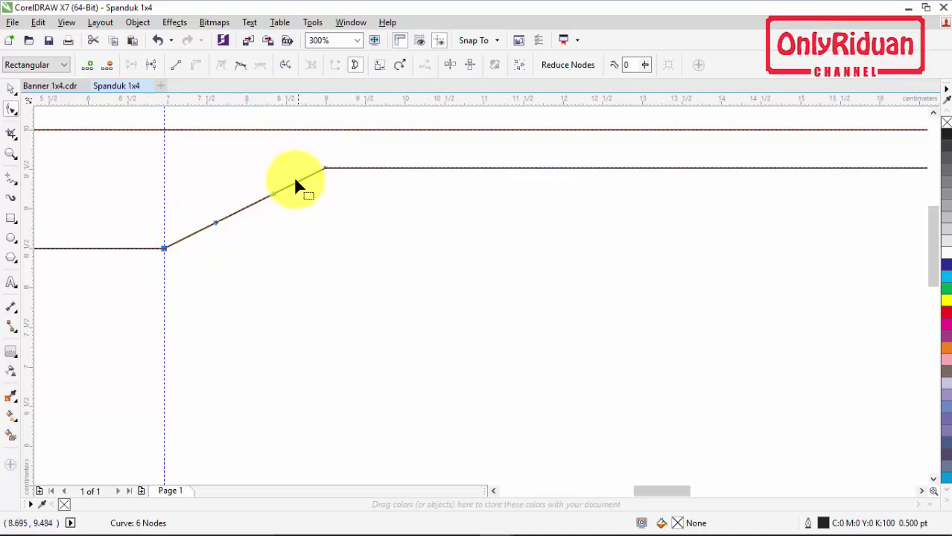
Step: Bend the slanted segment into a smooth S-curve by making both of its control handles horizontal, and deselect the shape
drag(273, 195, 265, 169)
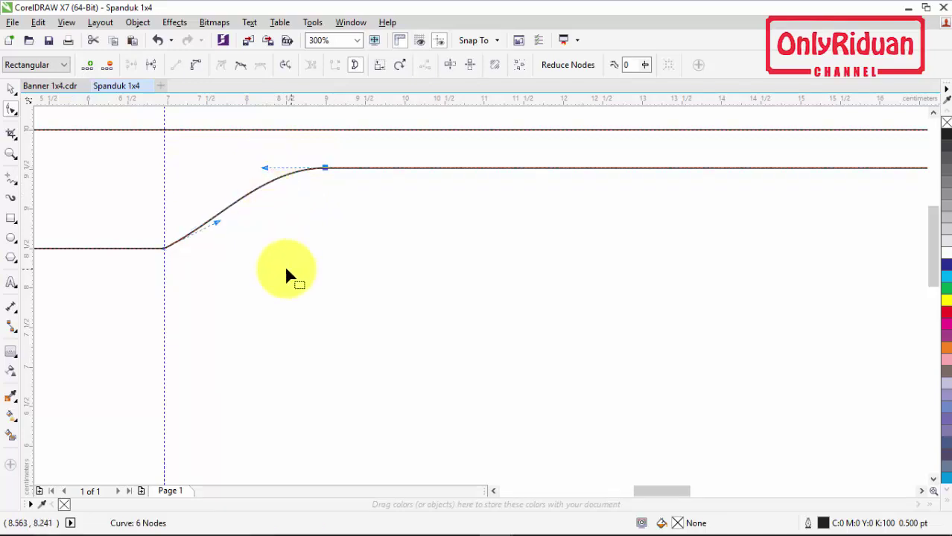
drag(215, 224, 216, 251)
scroll(239, 220, down, 4)
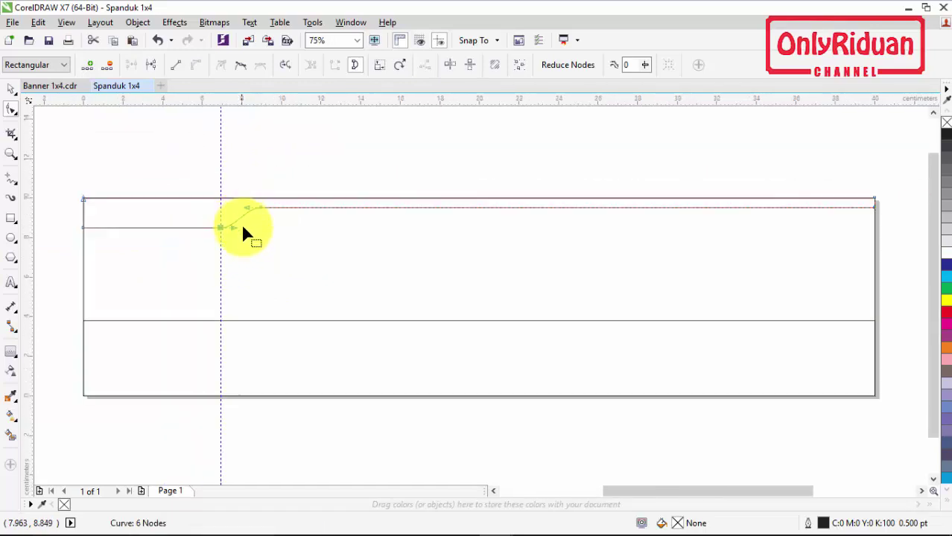
click(10, 88)
click(94, 134)
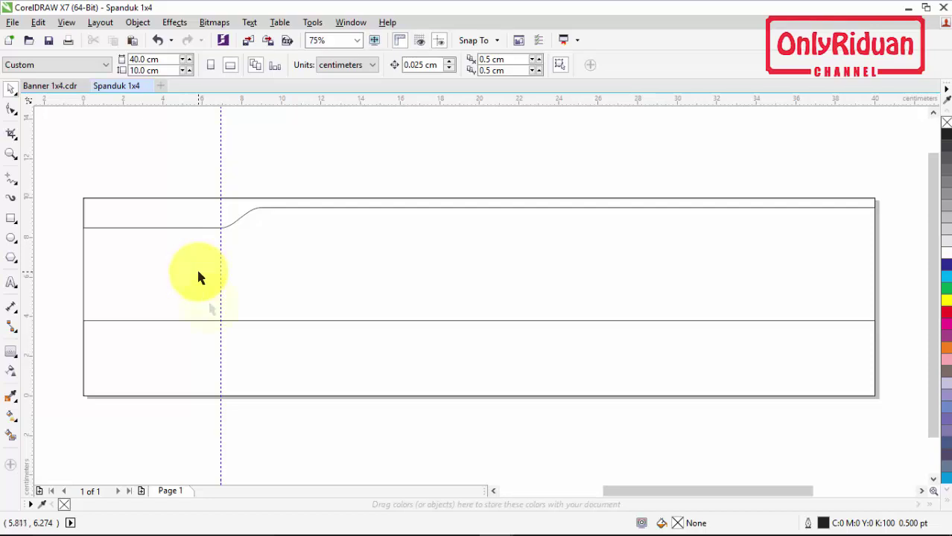
Step: Place a horizontal guideline at about 2.5 cm across the lower 3.8 cm shape
click(338, 355)
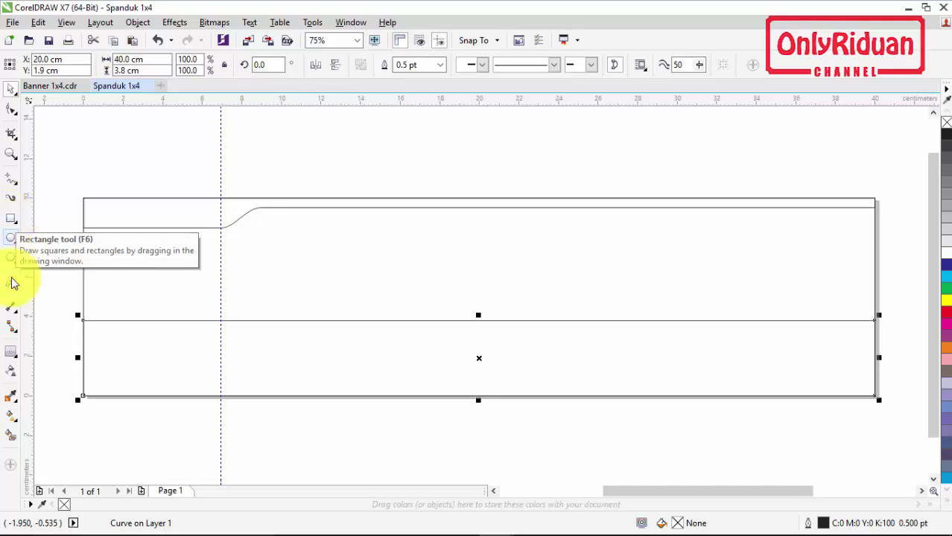
click(41, 350)
scroll(41, 351, up, 3)
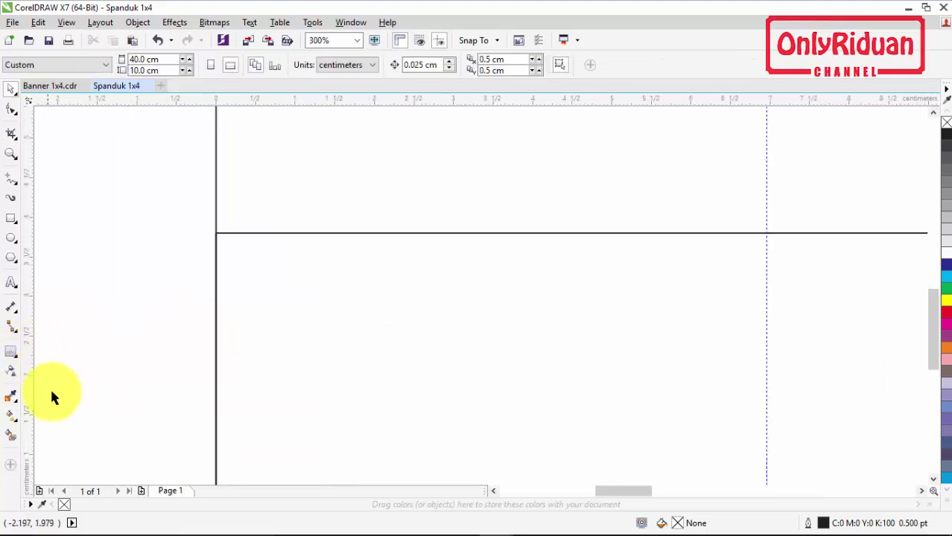
scroll(49, 430, up, 4)
scroll(89, 409, down, 6)
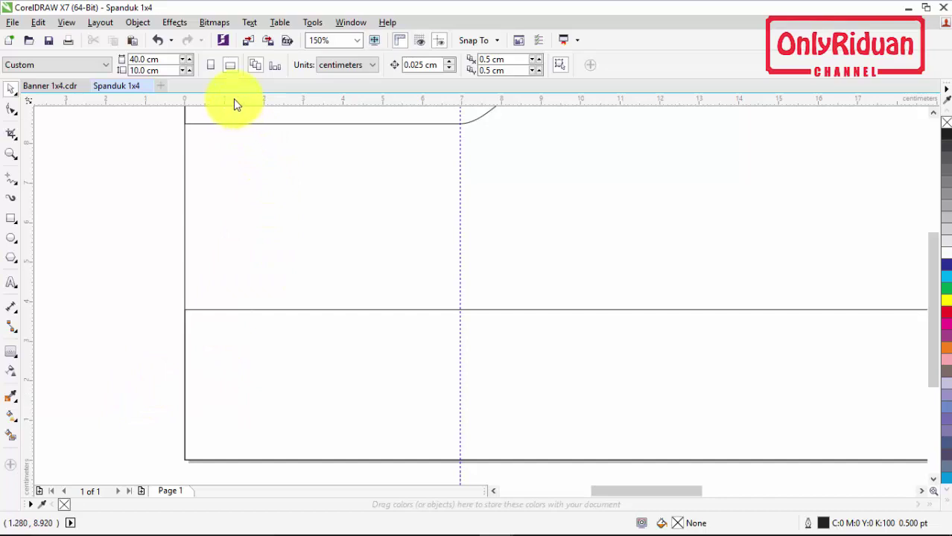
drag(234, 100, 83, 362)
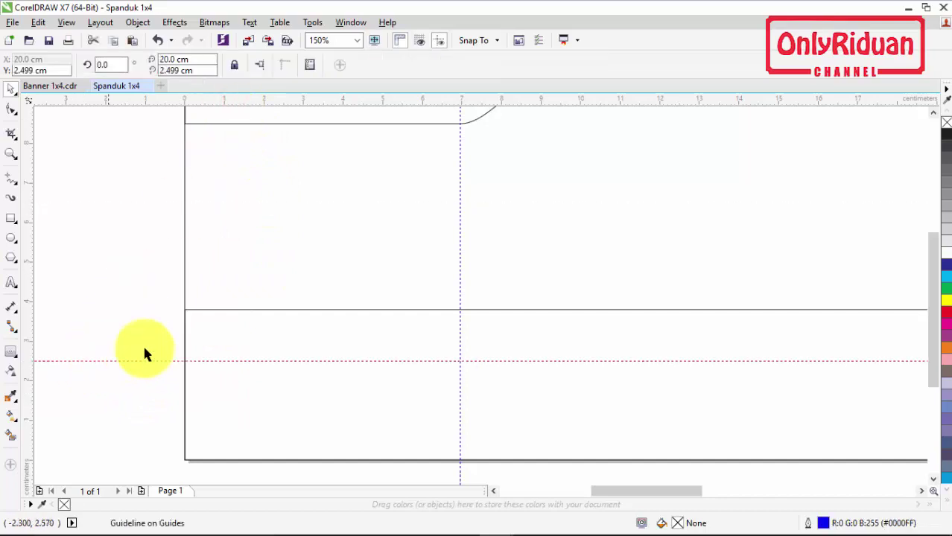
scroll(149, 351, down, 2)
scroll(374, 362, up, 1)
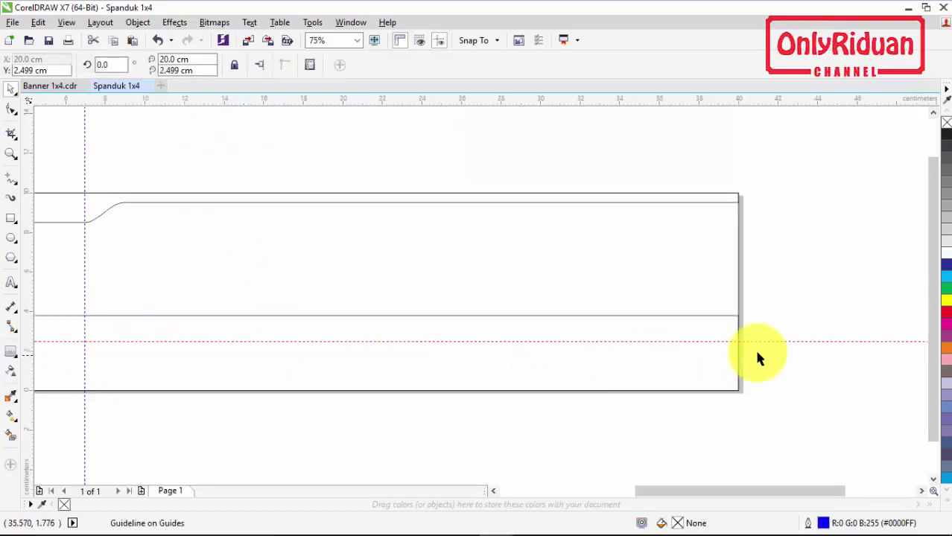
scroll(411, 358, down, 1)
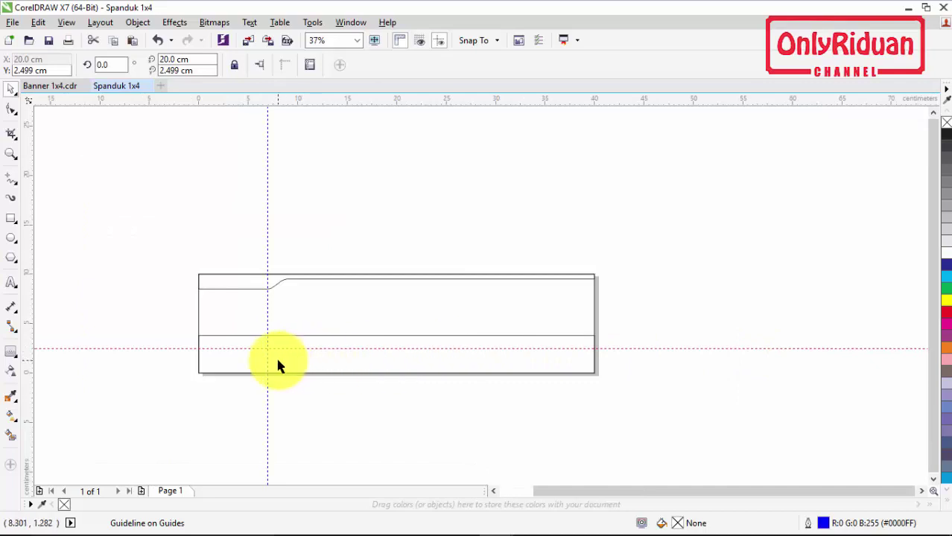
scroll(277, 365, up, 1)
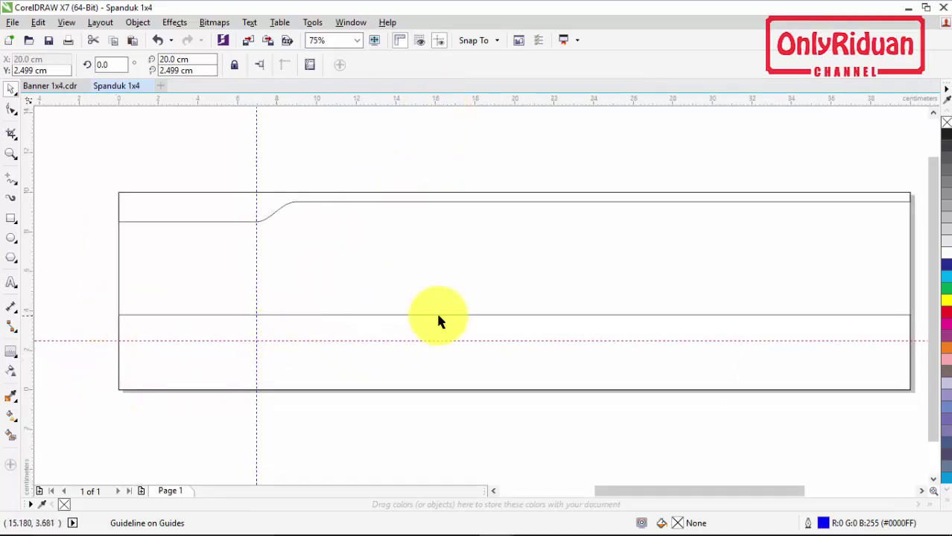
Step: Place a vertical guideline at about 16 cm and add nodes at about 16 cm and 18 cm on the lower shape's upper edge
drag(26, 302, 435, 142)
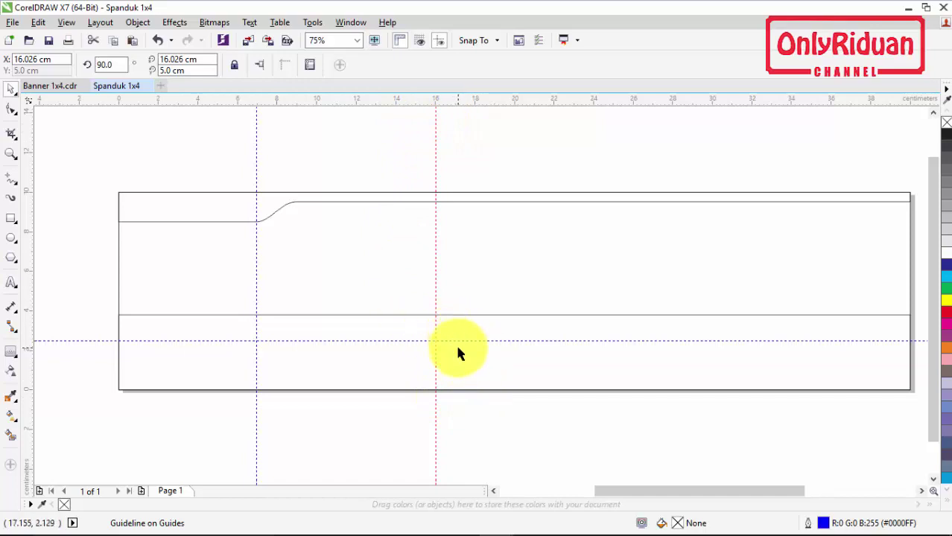
click(472, 316)
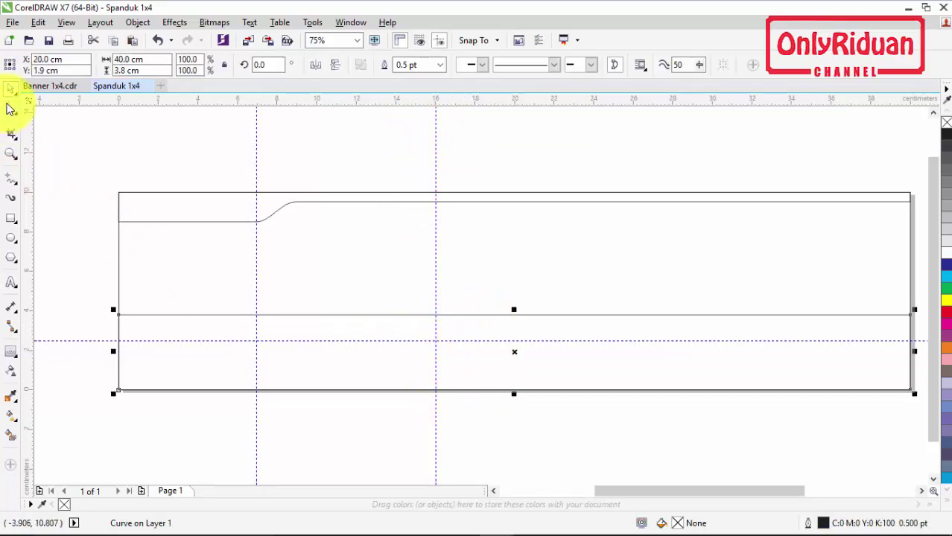
click(11, 109)
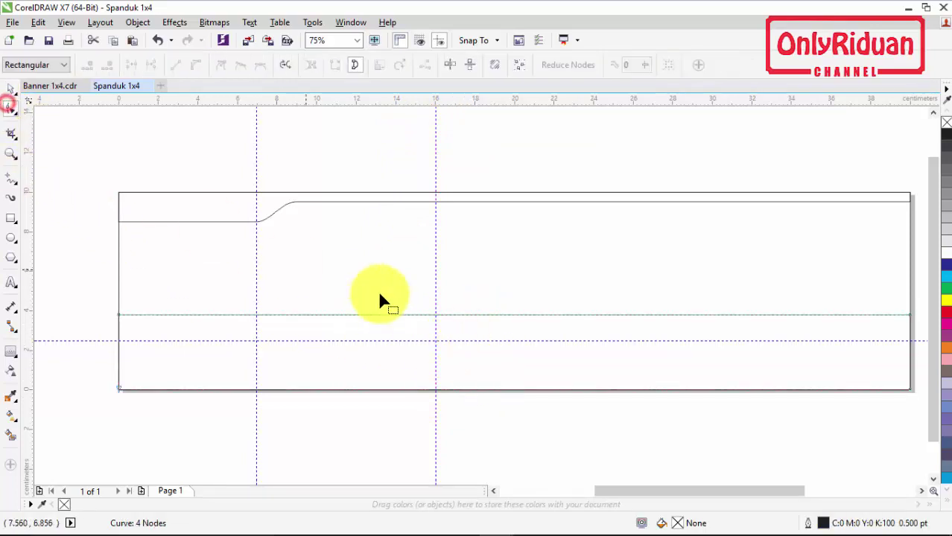
double_click(435, 314)
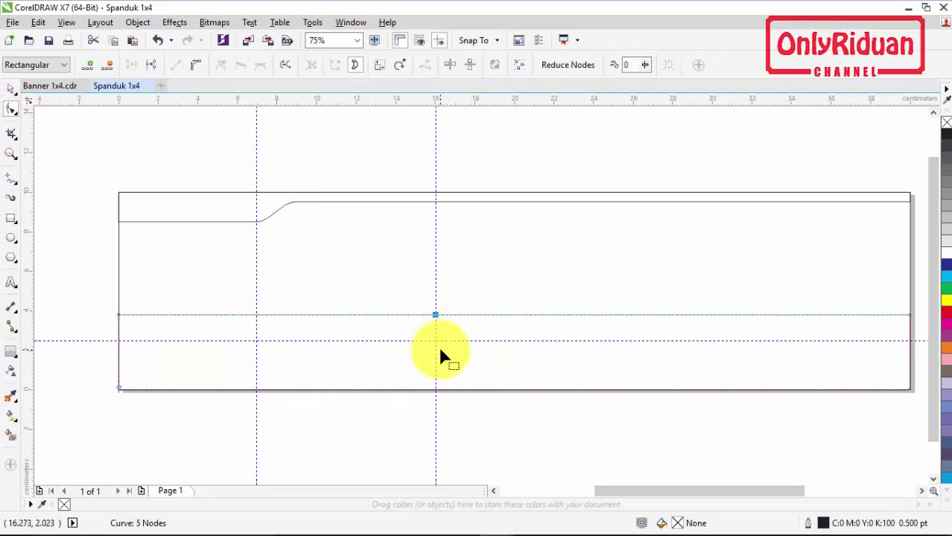
click(475, 316)
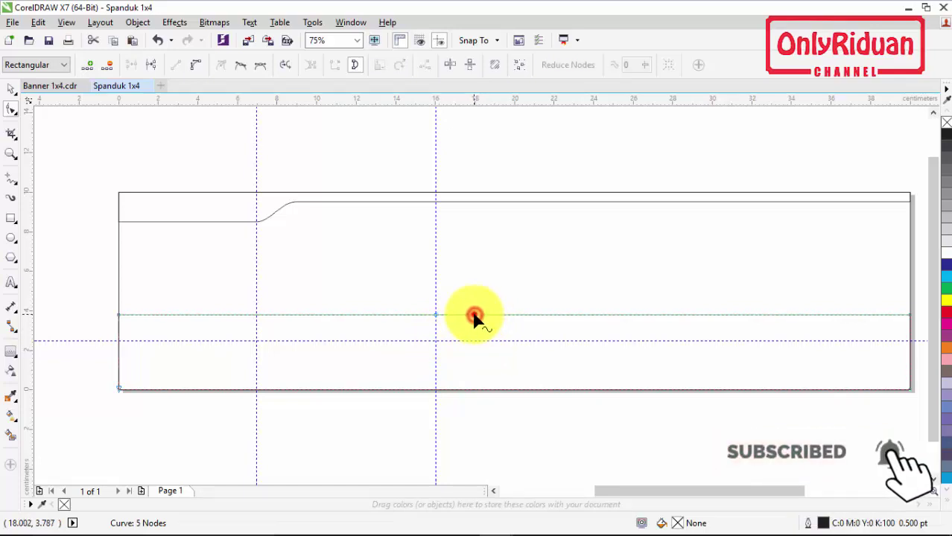
click(546, 292)
click(517, 316)
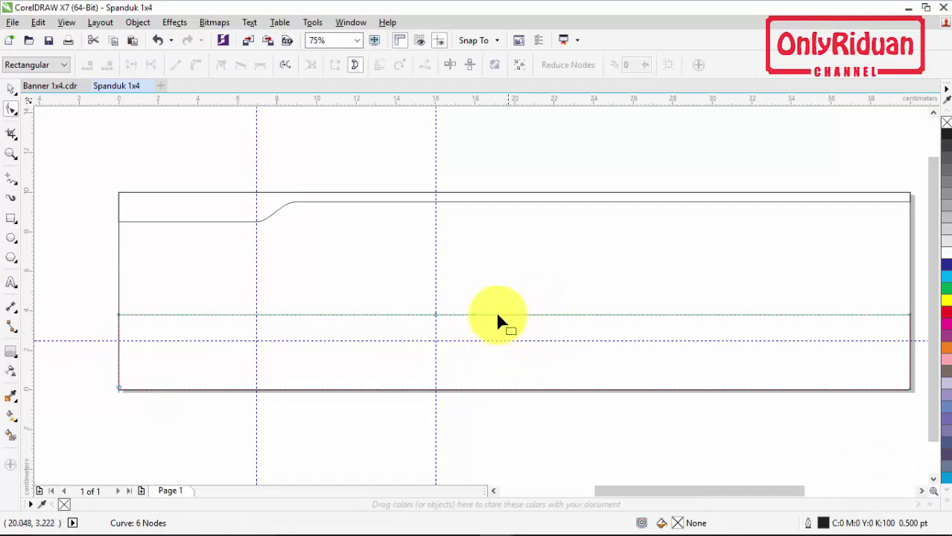
Step: Lower the lower shape's 18 cm node and its upper-right corner node together onto the 2.5 cm horizontal guideline
drag(460, 289, 910, 328)
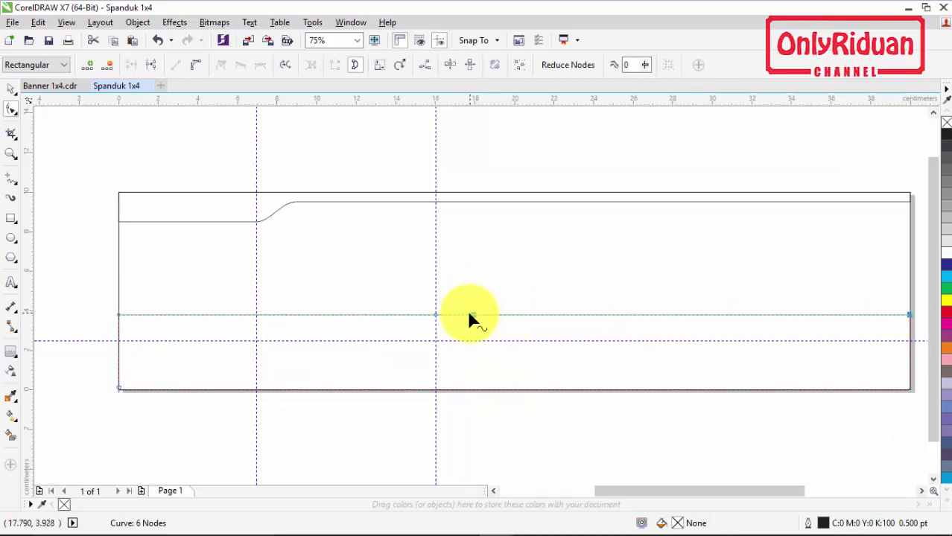
drag(910, 314, 908, 342)
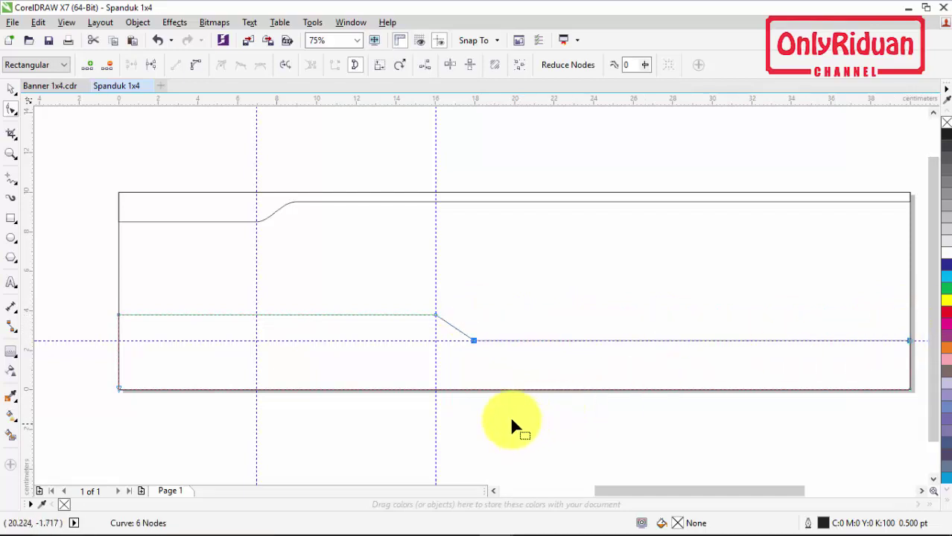
click(437, 242)
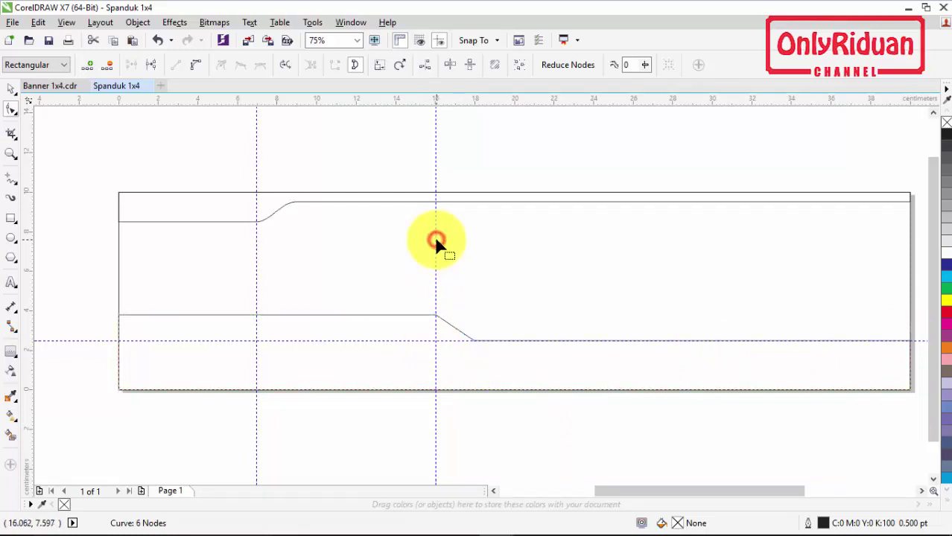
Step: Delete the vertical guidelines at about 16 cm and 7 cm and the horizontal guideline at about 2.5 cm
click(11, 88)
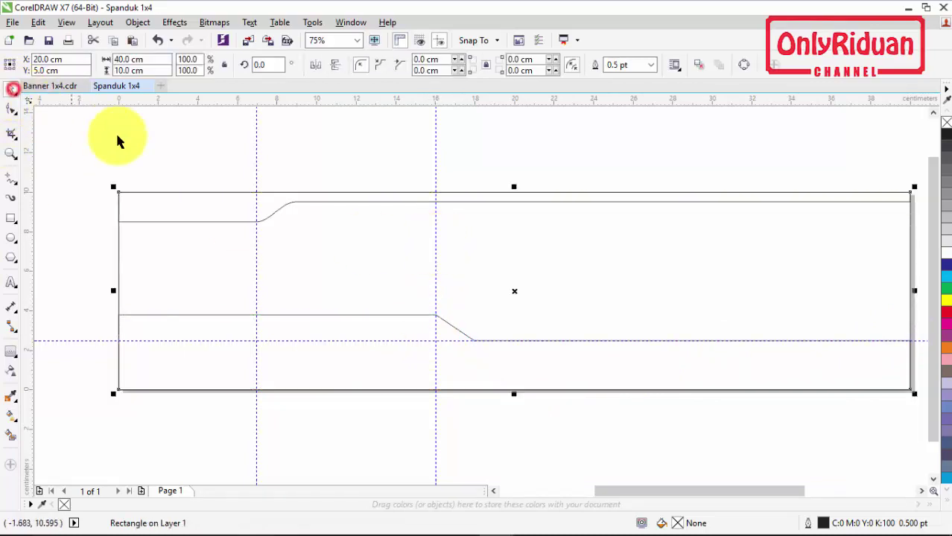
click(436, 233)
right_click(436, 232)
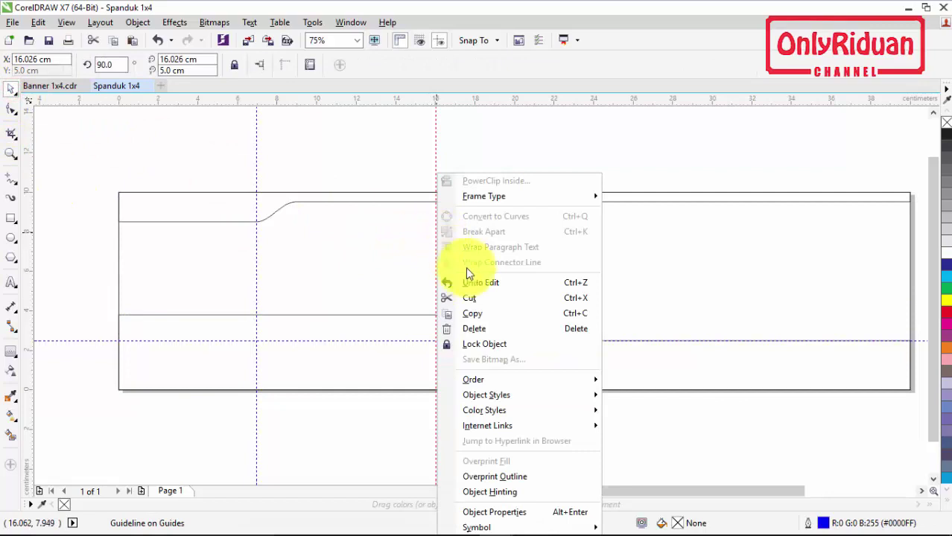
click(474, 329)
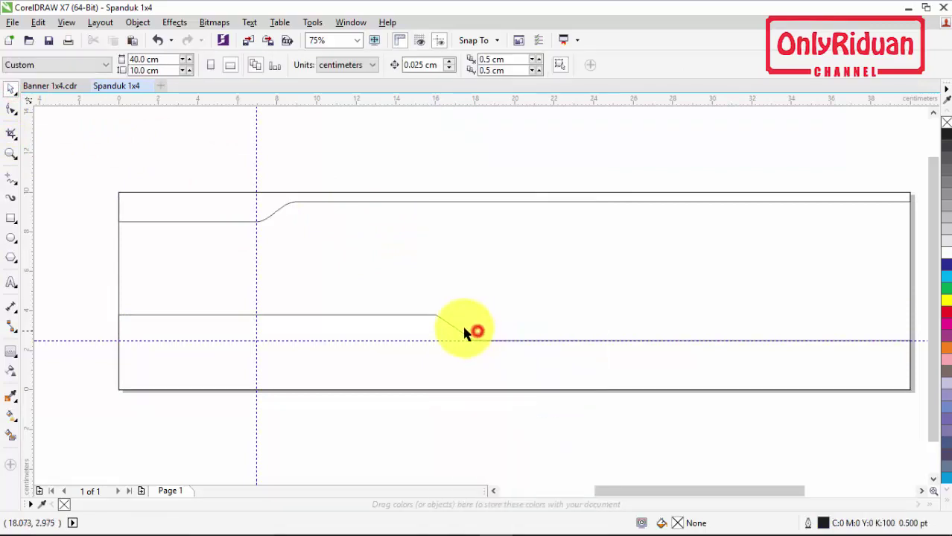
right_click(255, 260)
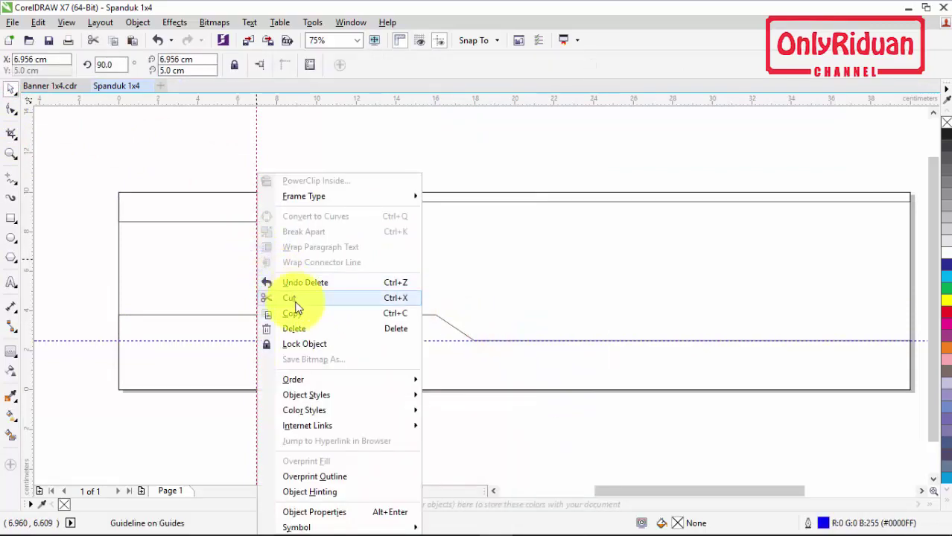
click(300, 329)
right_click(296, 340)
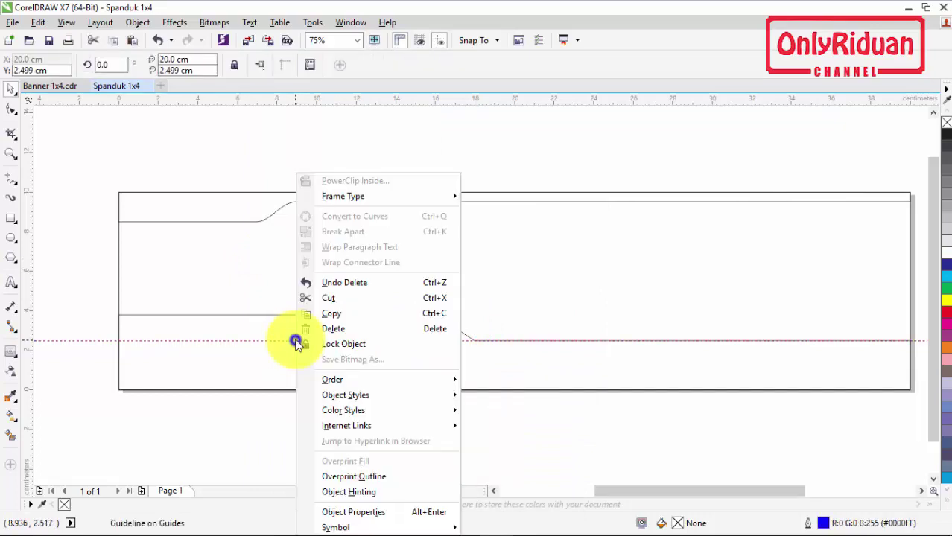
click(332, 325)
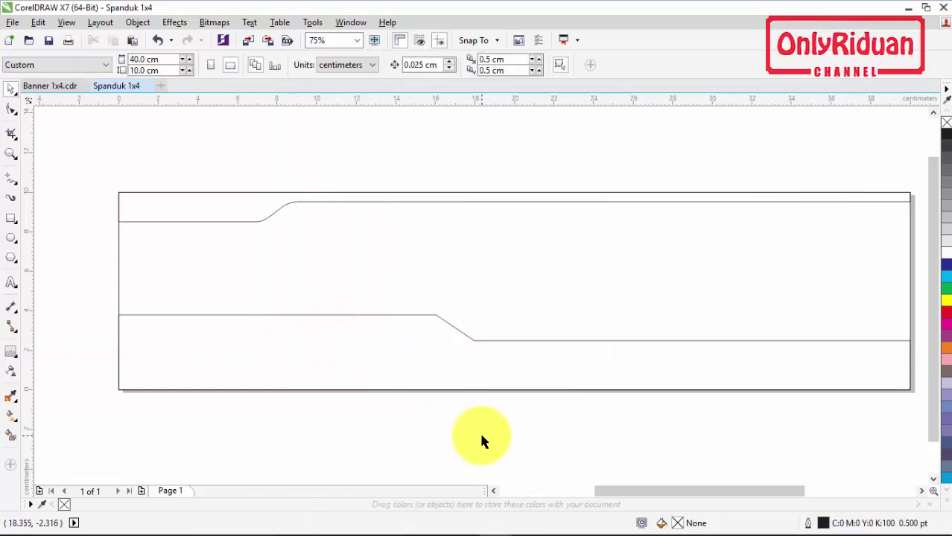
Step: Convert the slanted segment between the 16 cm and 18 cm nodes of the lower shape to a curve
click(11, 109)
click(442, 337)
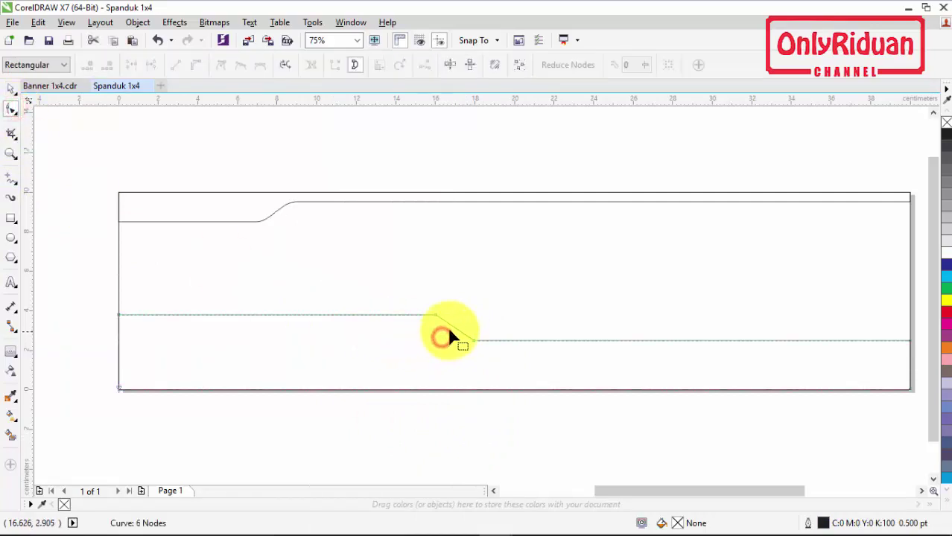
scroll(450, 333, up, 4)
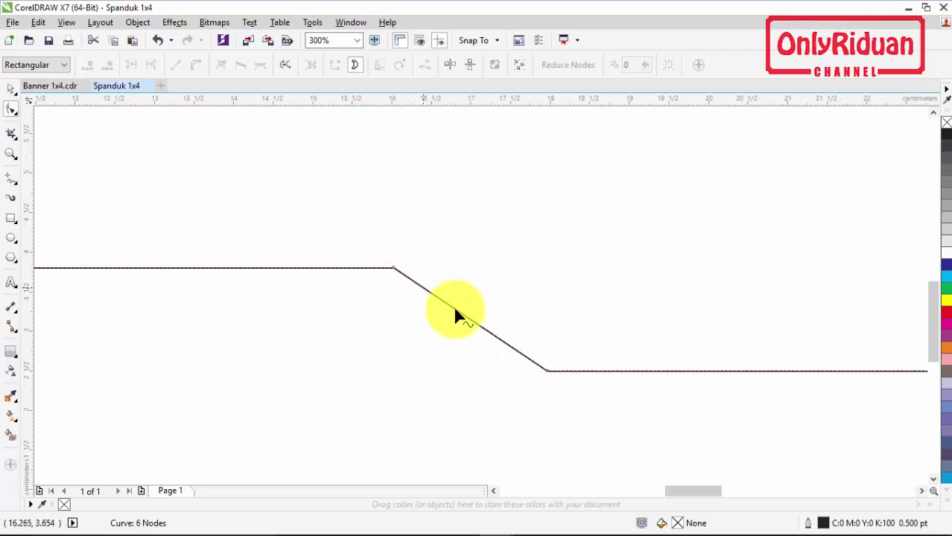
right_click(464, 317)
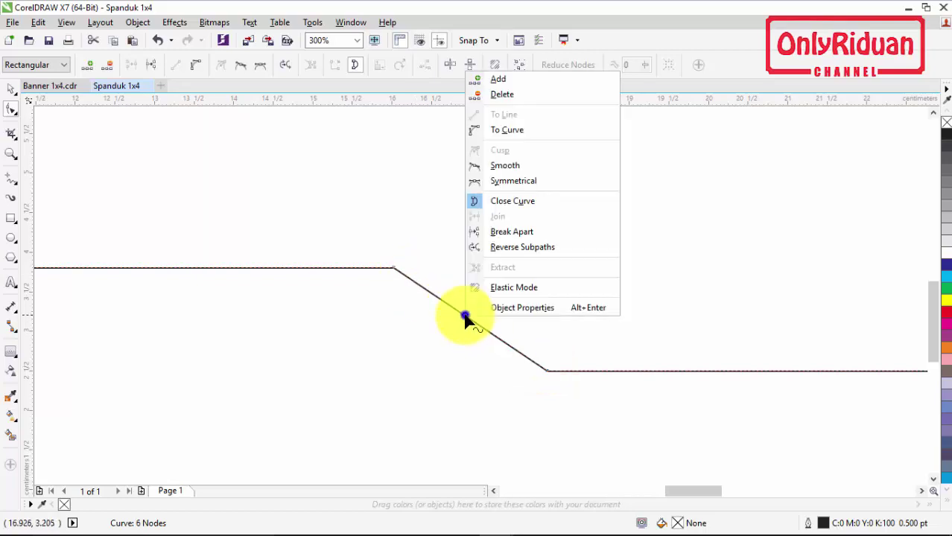
click(507, 131)
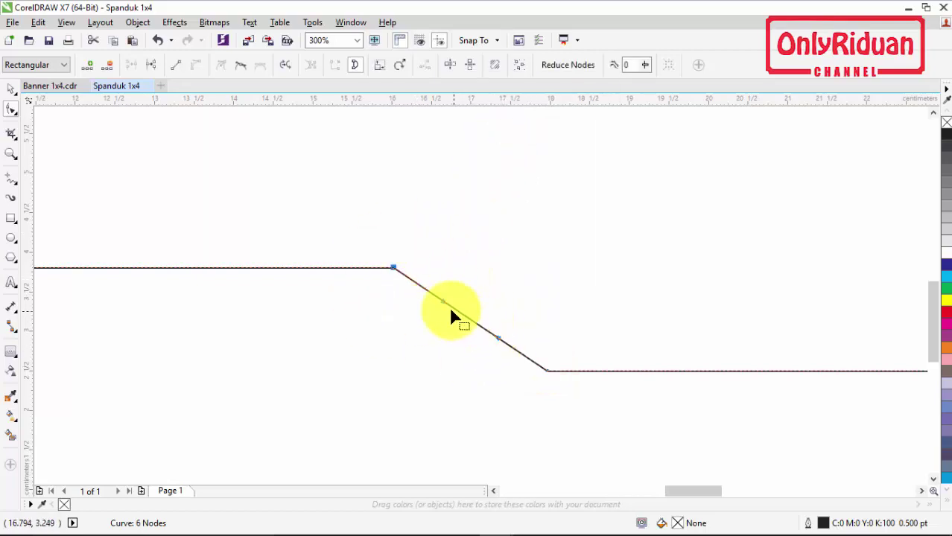
Step: Bend the lower shape's slanted segment into a smooth S-curve by making both of its control handles horizontal
drag(442, 305, 449, 270)
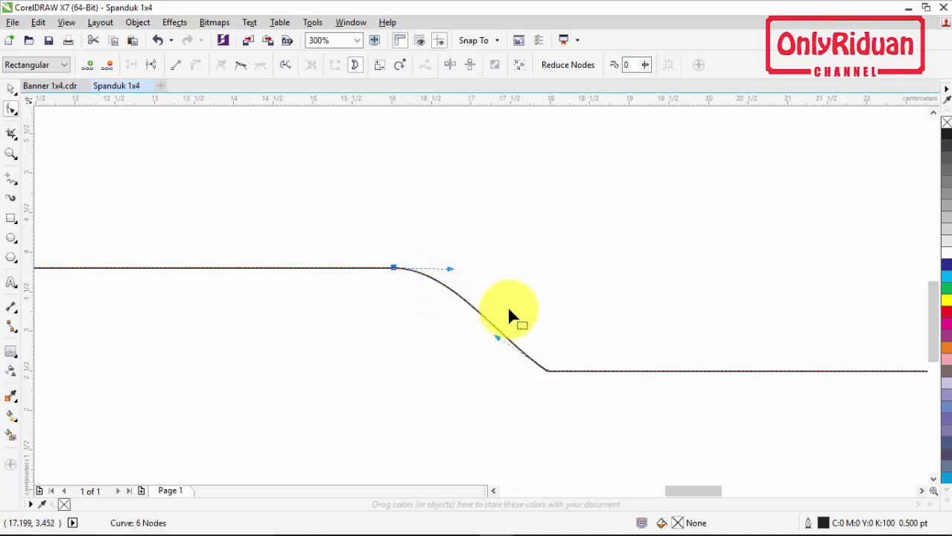
drag(497, 336, 479, 367)
scroll(473, 339, down, 2)
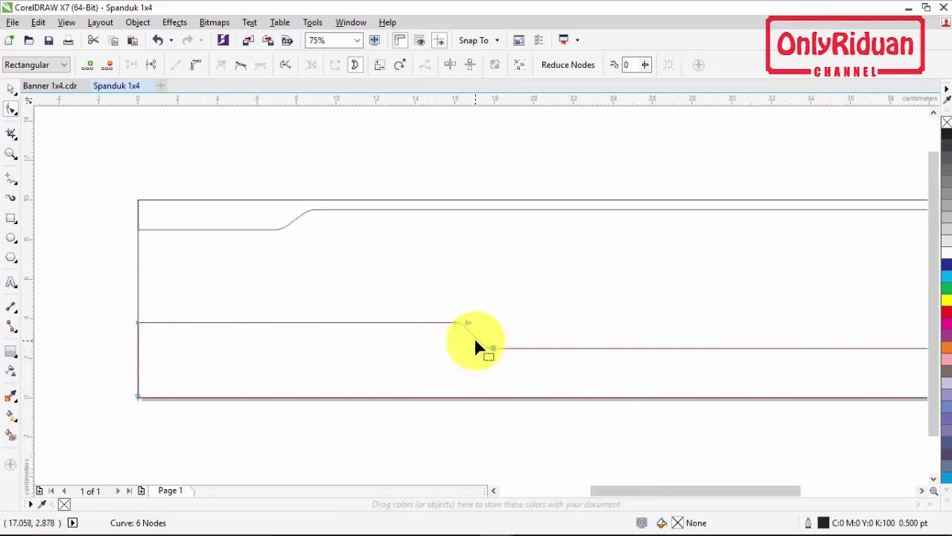
scroll(475, 406, down, 1)
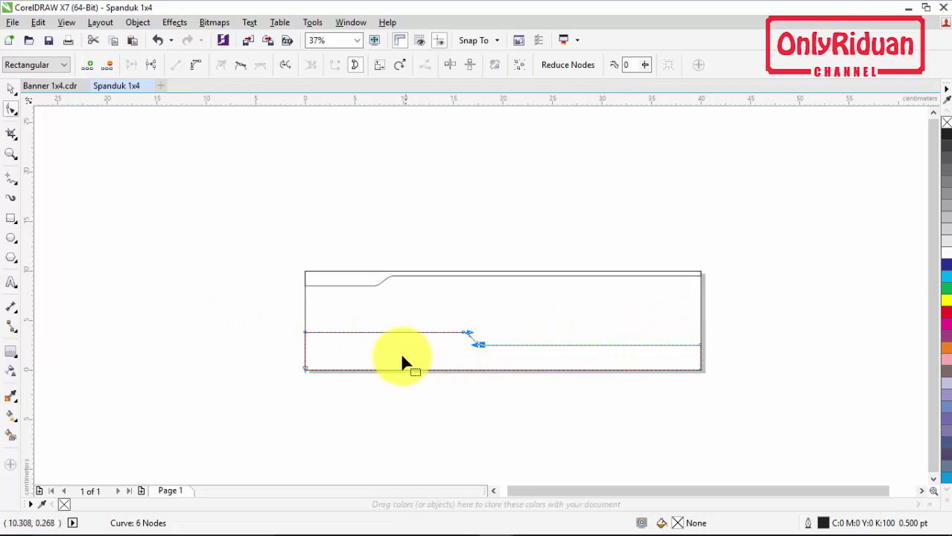
Step: Duplicate the upper curved shape three times toward the right, with the last copy shifted about 4 cm from the original
click(10, 154)
drag(300, 264, 708, 383)
click(10, 88)
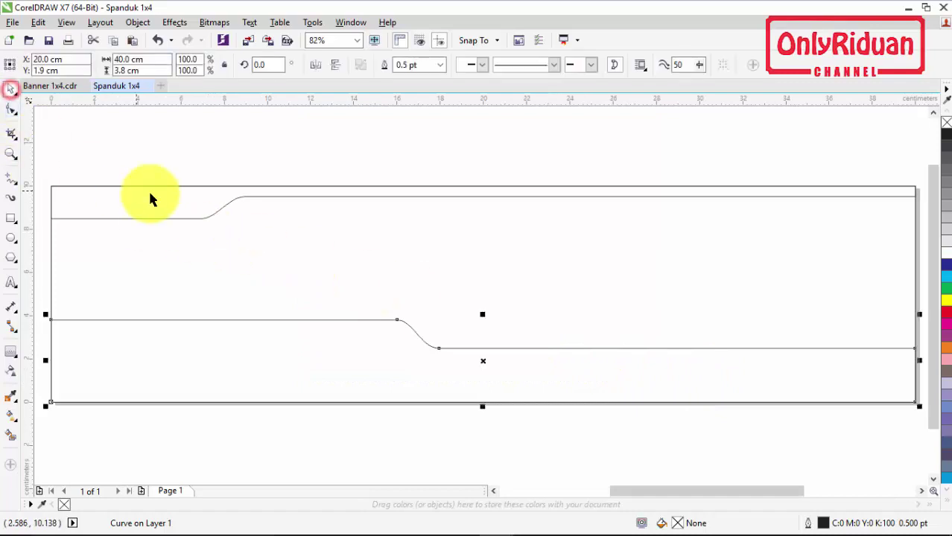
click(153, 198)
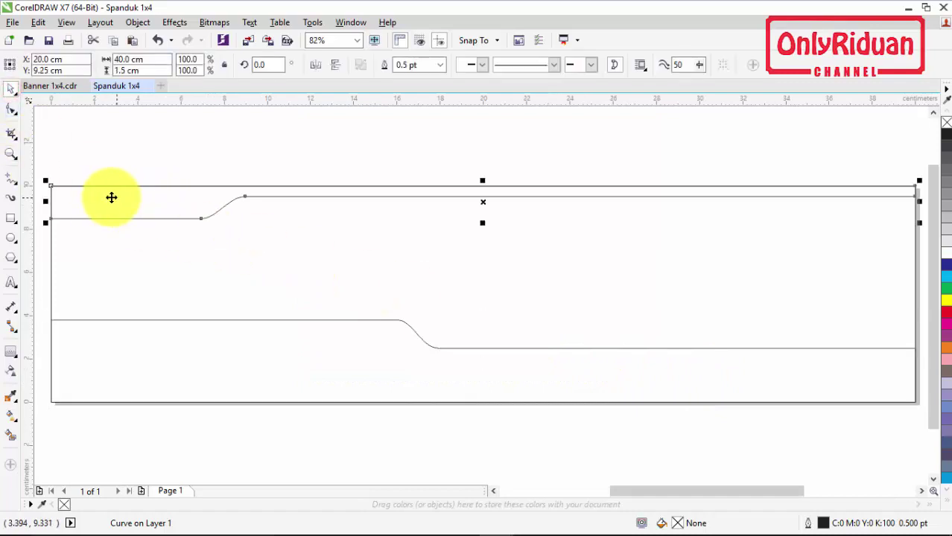
drag(93, 198, 165, 196)
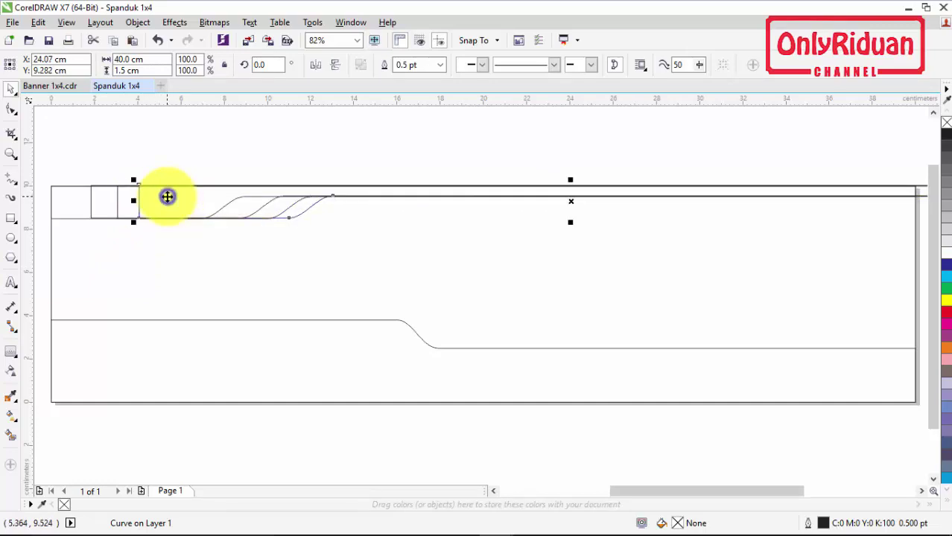
Step: Select the upper shape with its three copies, align their centers horizontally so they sit level, and deselect them
scroll(189, 185, down, 3)
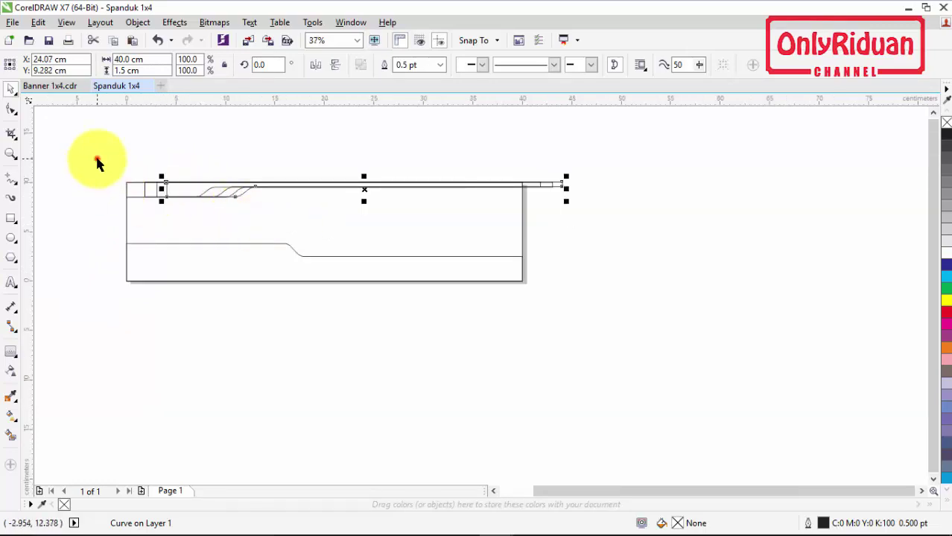
drag(95, 155, 604, 217)
key(e)
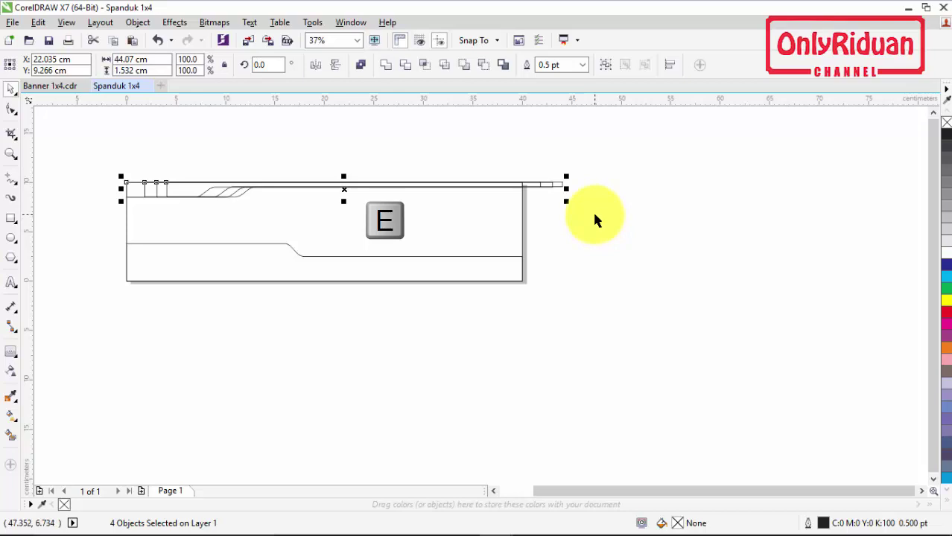
key(e)
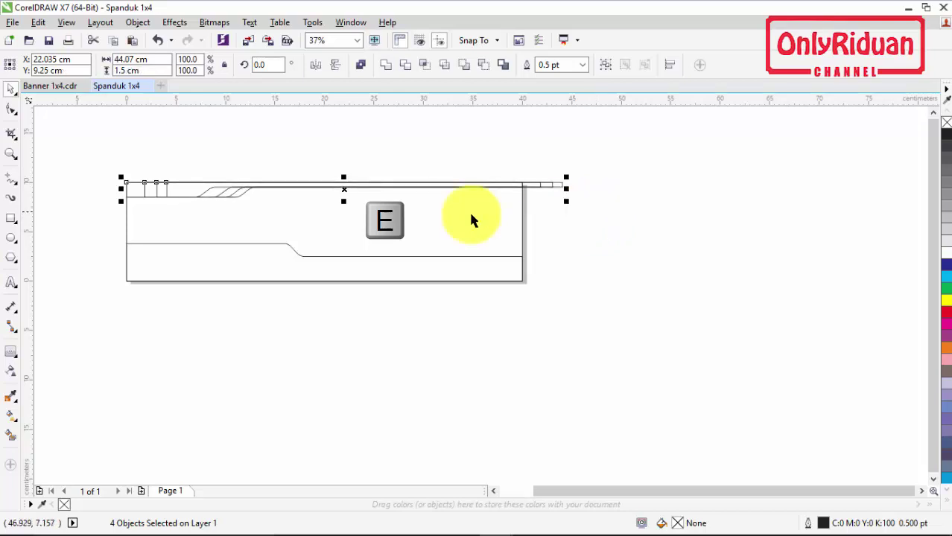
click(11, 153)
drag(87, 162, 573, 219)
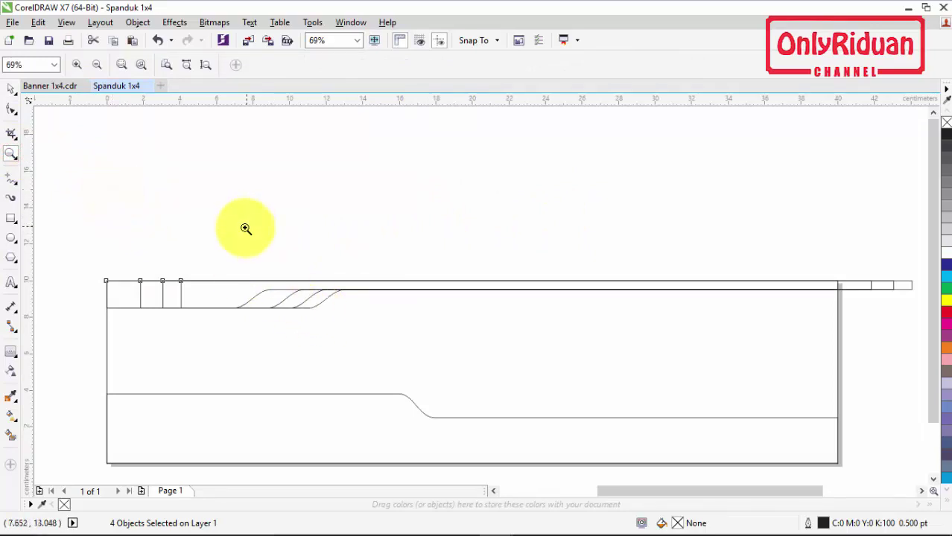
click(11, 88)
click(120, 148)
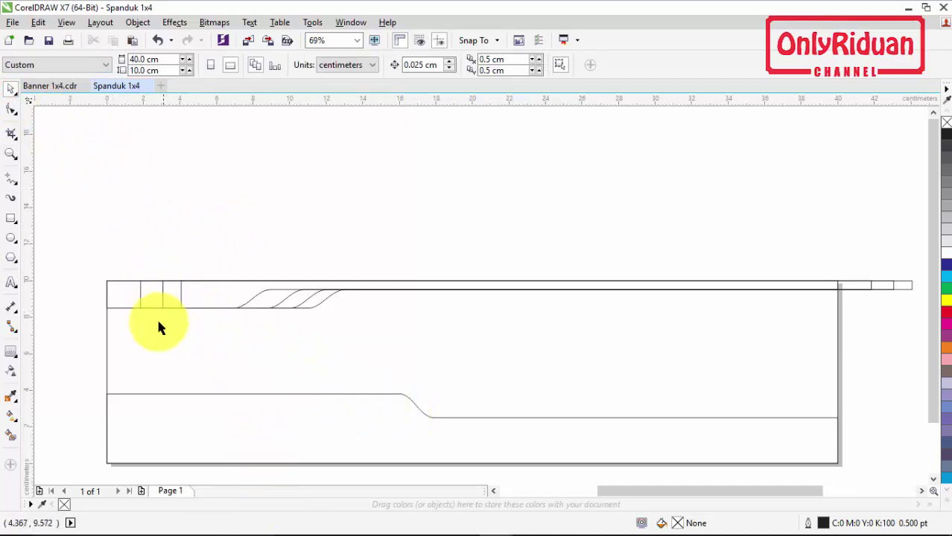
Step: Switch to the browser and examine step 5 of the banner tutorial and the parts below it
click(563, 521)
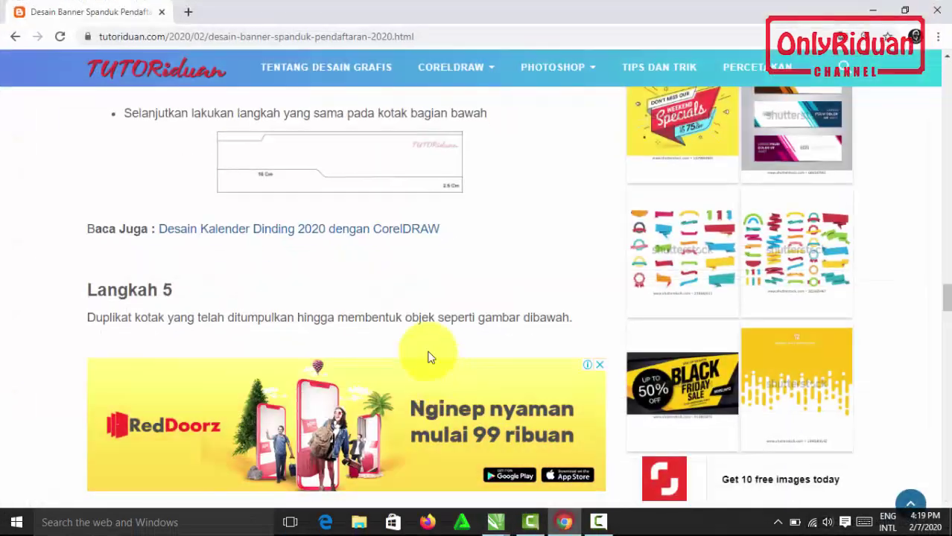
scroll(420, 342, down, 10)
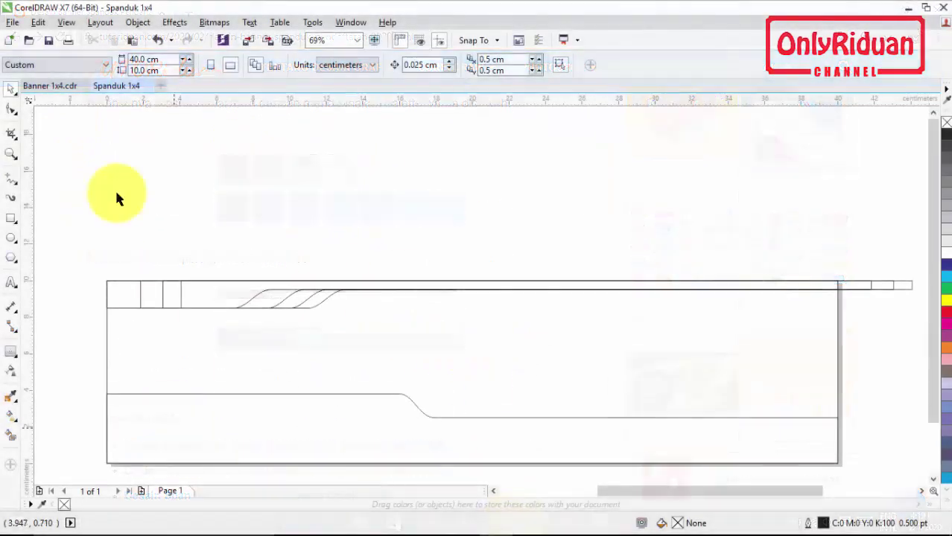
Step: Copy the gray and blue color swatches from page 4 of Banner 1x4.cdr and paste them into the Spanduk 1x4 document
click(50, 85)
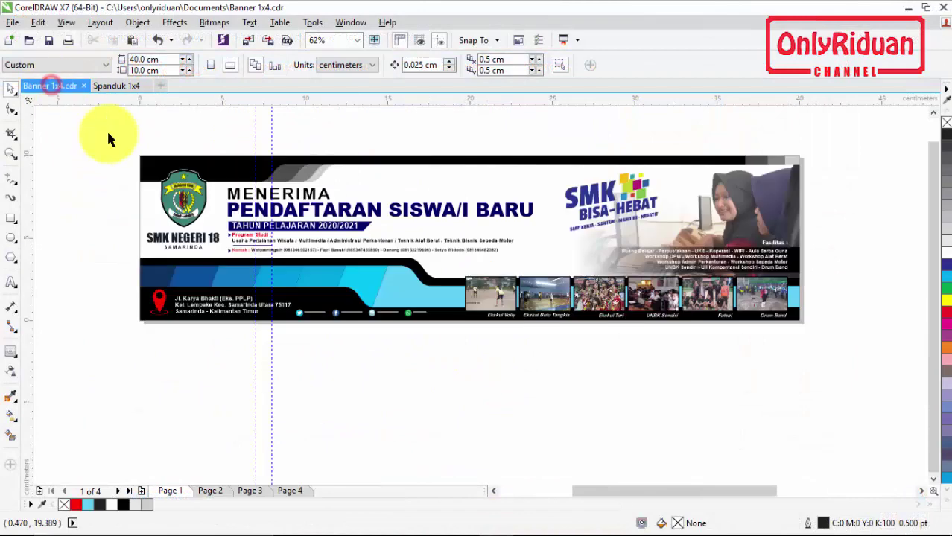
click(289, 491)
drag(502, 353, 322, 270)
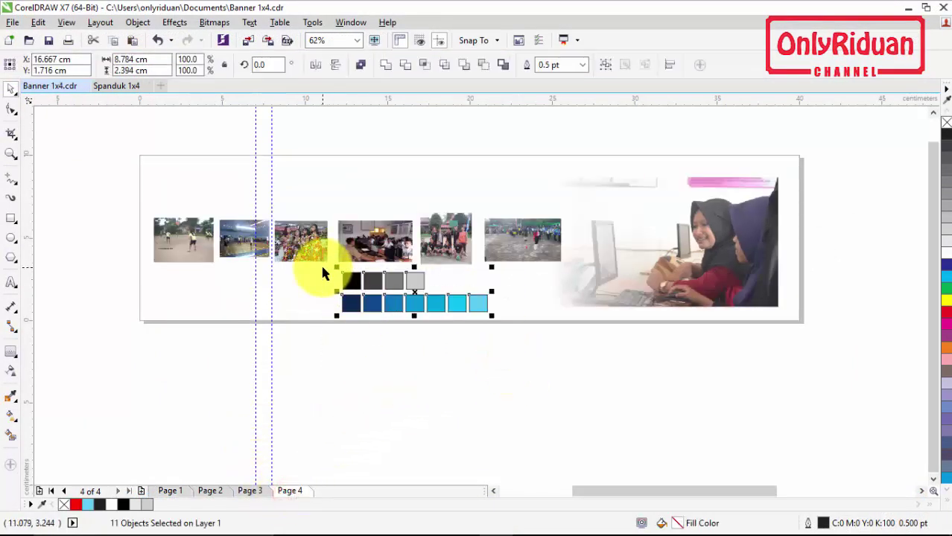
click(122, 85)
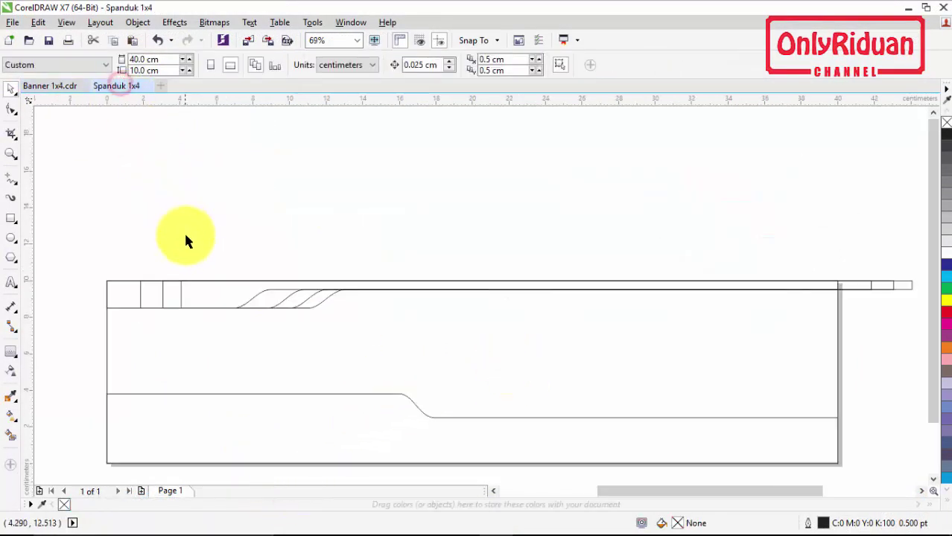
key(ctrl+v)
Step: Move the pasted color swatches to the empty area above the banner page and deselect them
scroll(384, 337, down, 3)
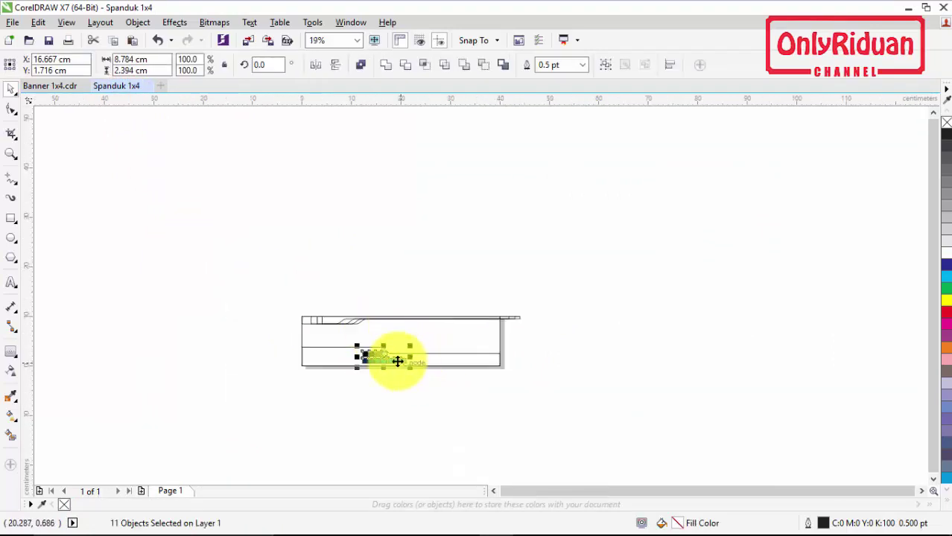
drag(397, 362, 361, 301)
scroll(361, 300, up, 4)
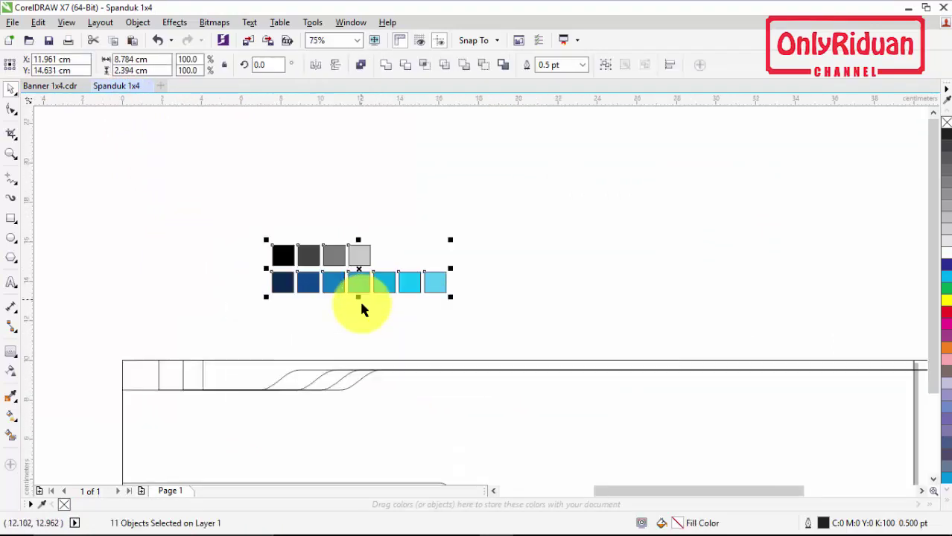
click(134, 262)
Step: With the Color Eyedropper, fill the original upper shape with the black swatch color and its first copy with the dark gray one
click(132, 377)
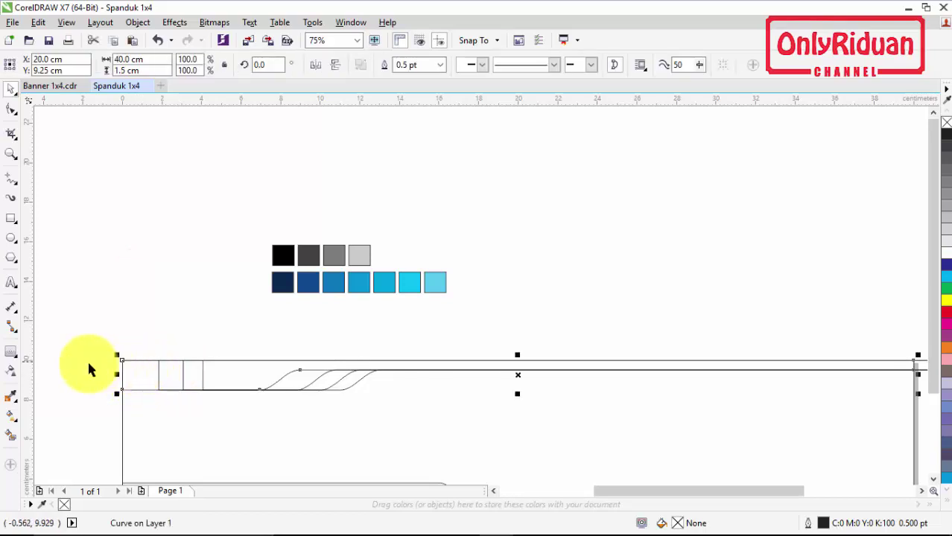
click(11, 396)
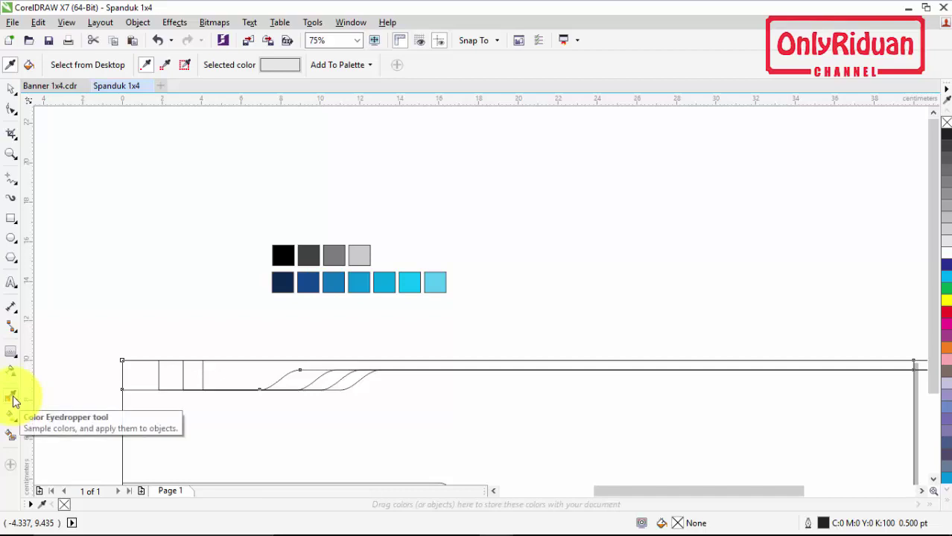
click(284, 254)
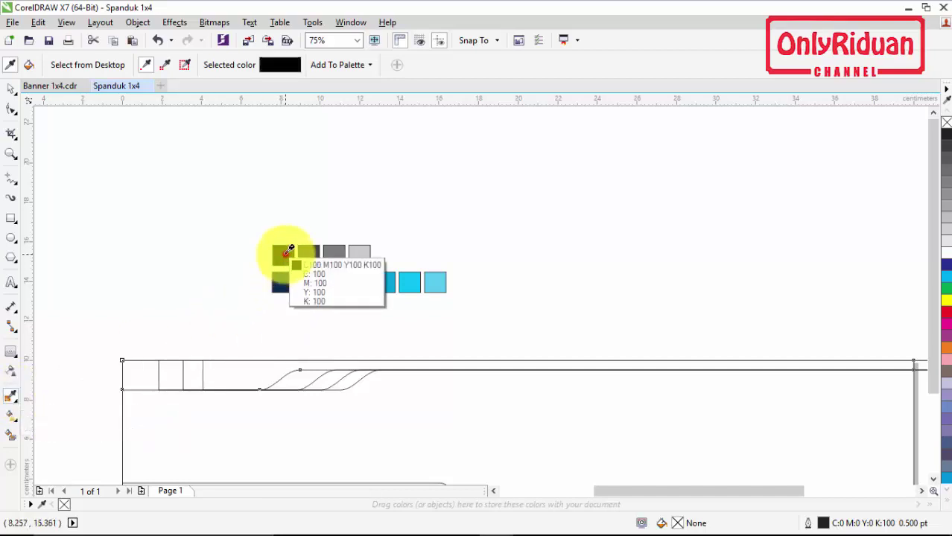
click(127, 369)
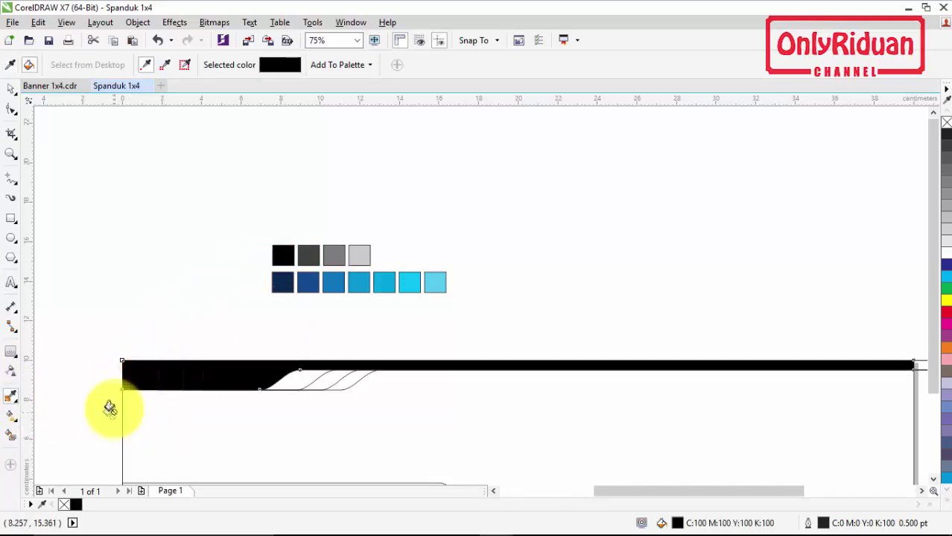
key(shift)
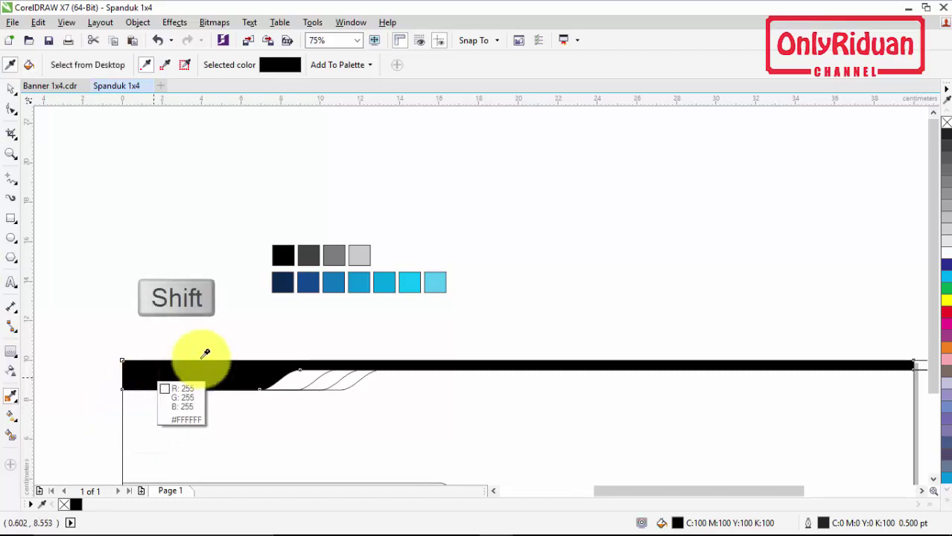
click(310, 255)
click(157, 369)
Step: Fill the second copy of the upper shape with the sampled medium gray and the third with the light gray, leaving nothing selected
key(shift)
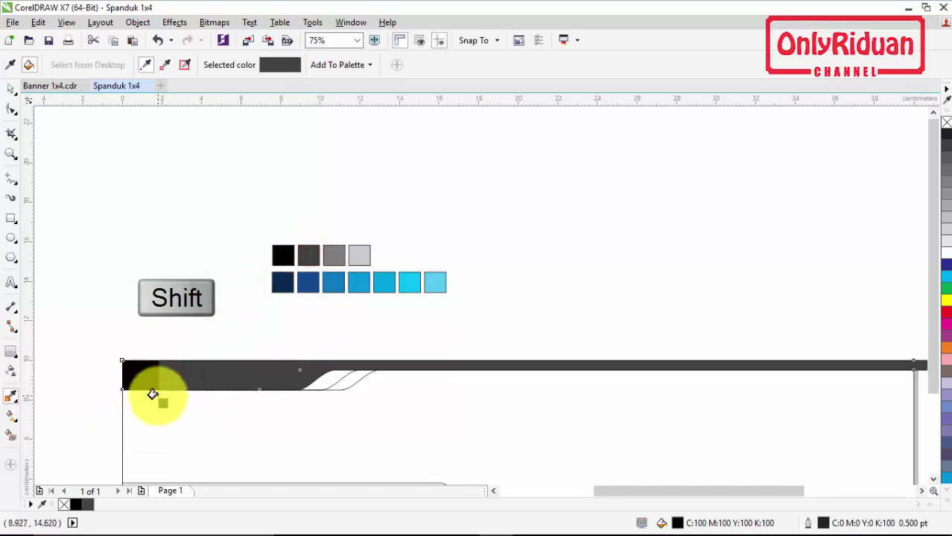
click(334, 256)
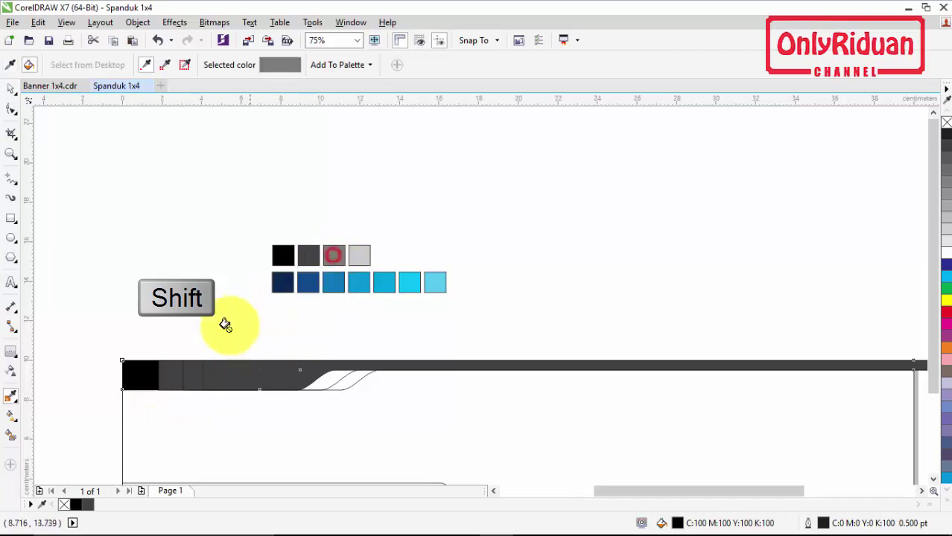
click(182, 369)
key(shift)
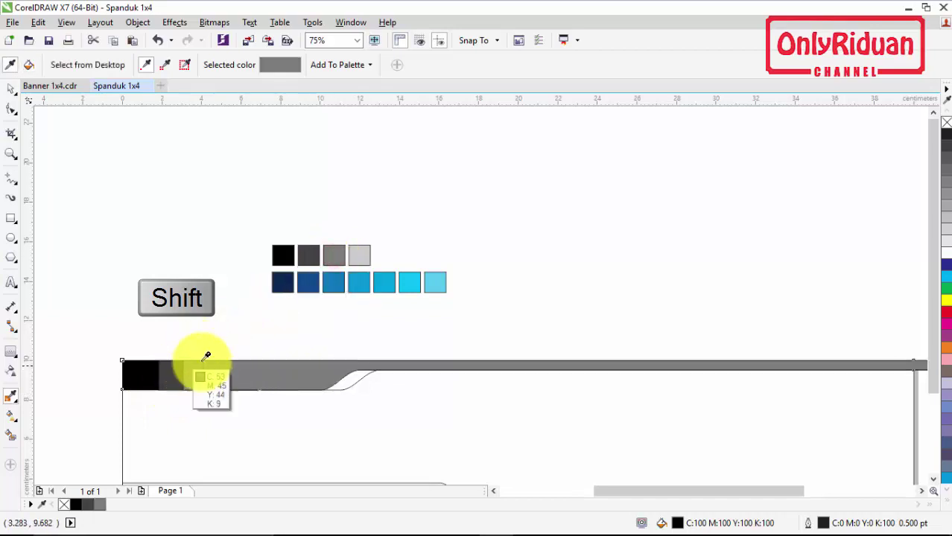
click(362, 253)
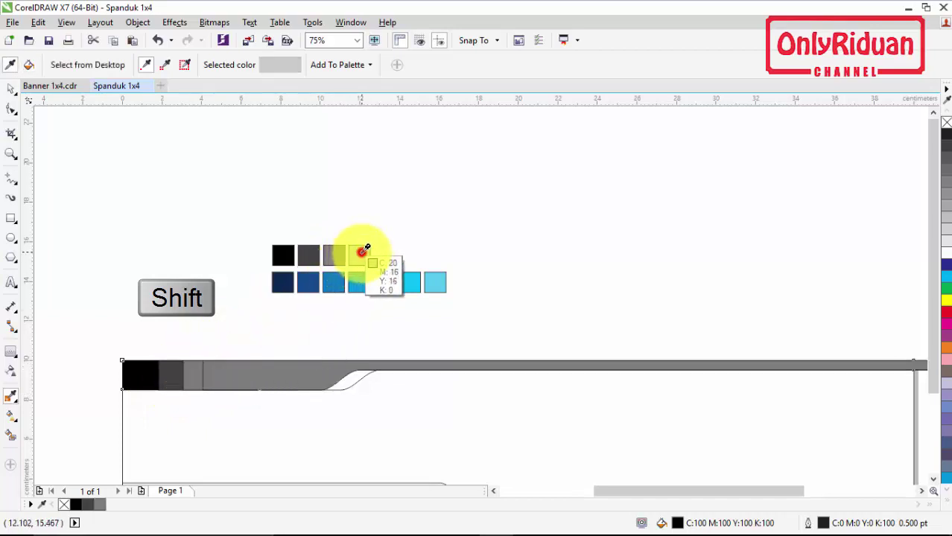
click(257, 370)
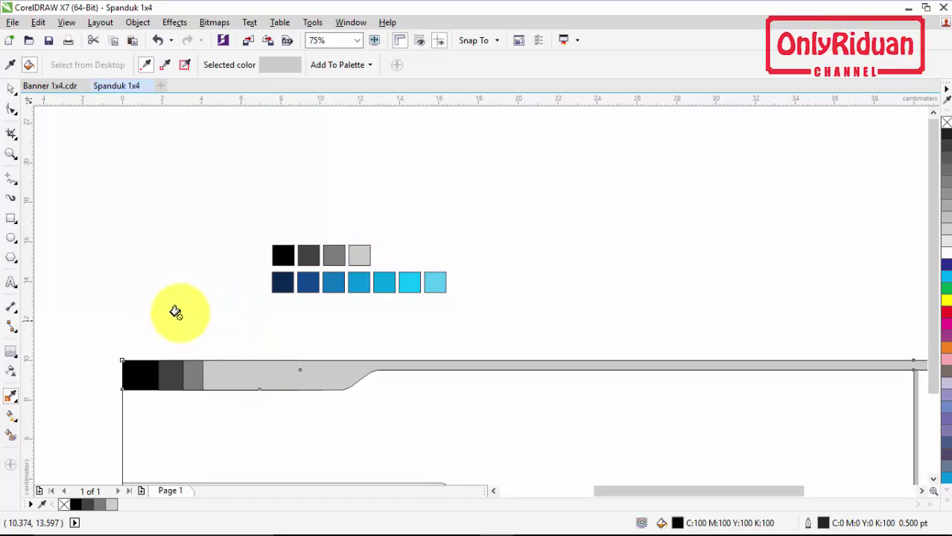
key(space)
click(126, 265)
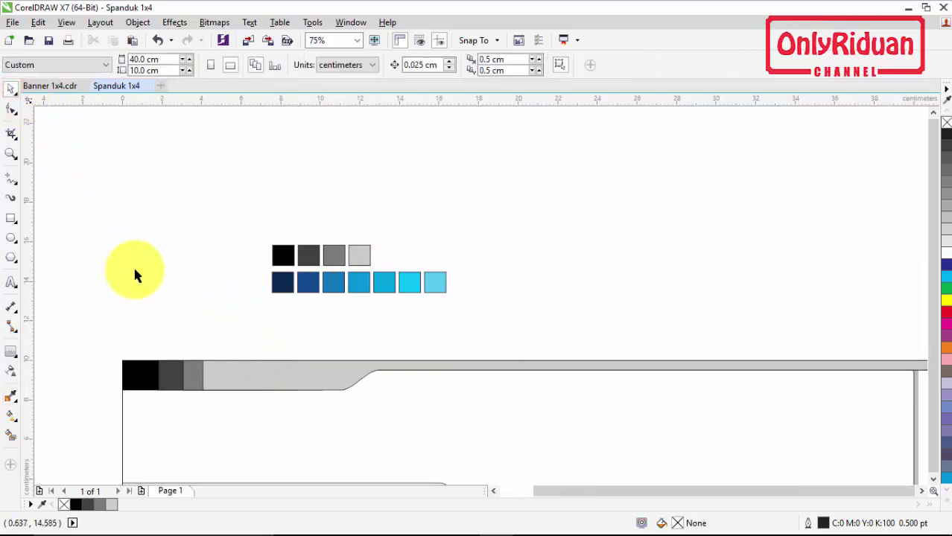
Step: Send the dark gray copy of the upper shape to the back of the page
scroll(134, 265, down, 1)
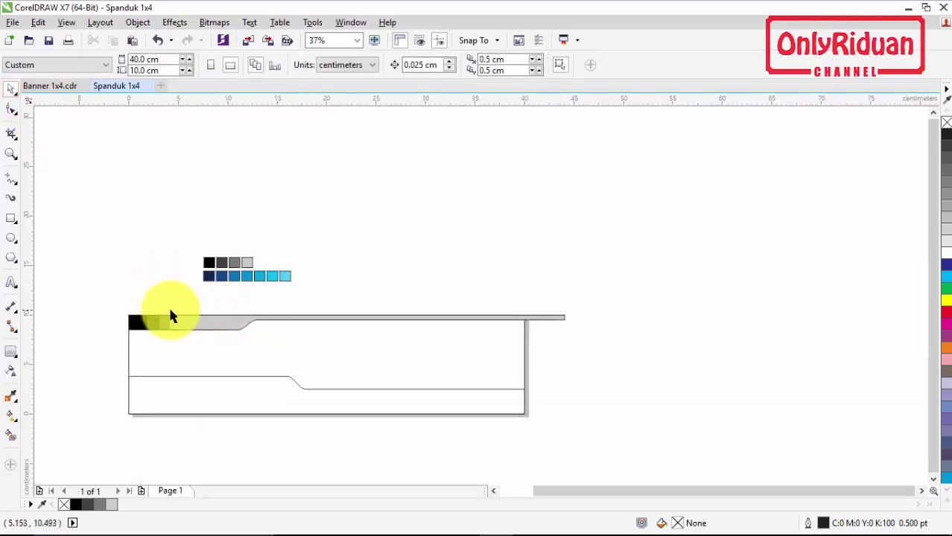
scroll(149, 304, up, 1)
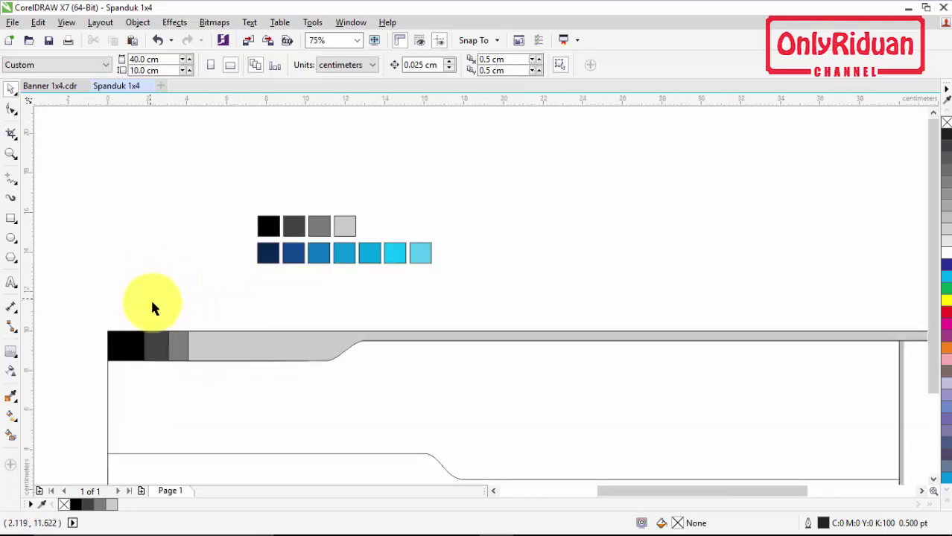
click(158, 349)
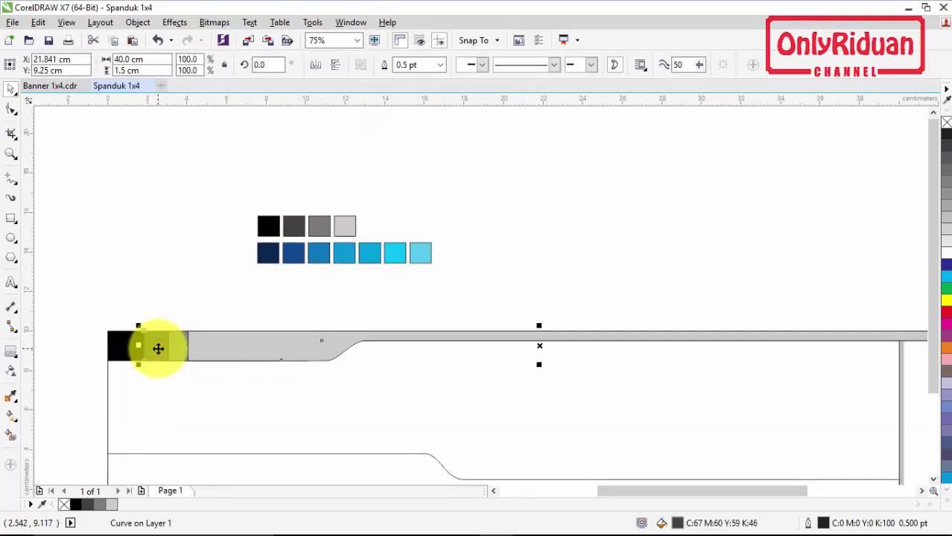
right_click(157, 348)
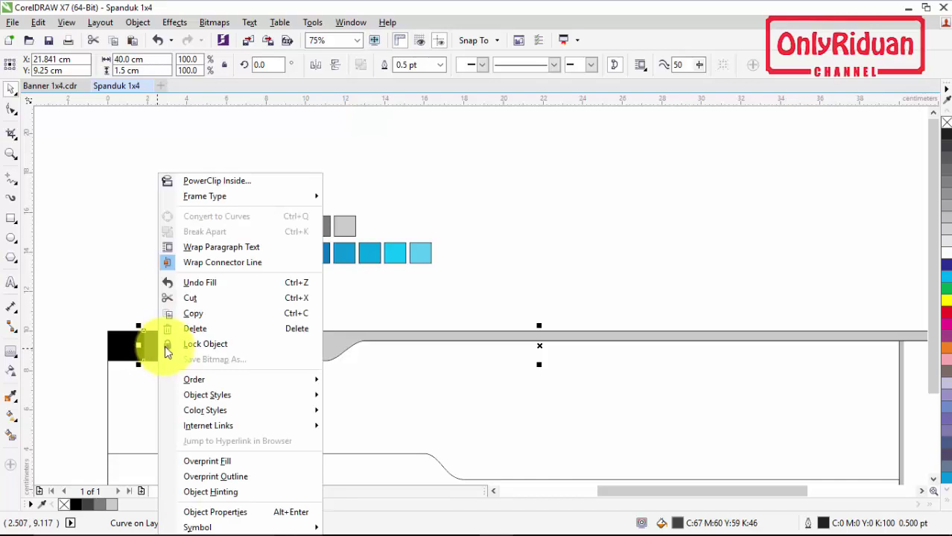
mouse_move(199, 381)
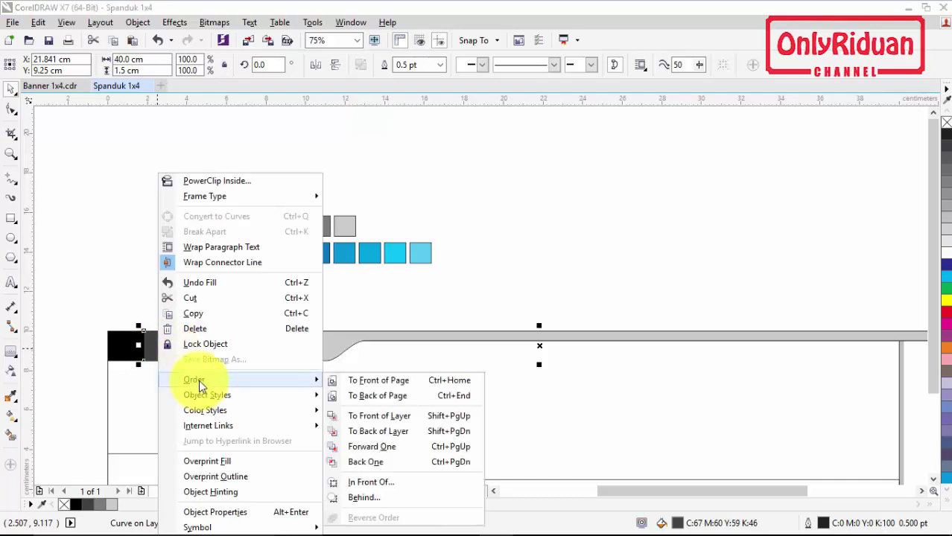
click(376, 395)
Step: Send the medium gray copy to the back of the page, followed by the light gray copy, and deselect
click(176, 350)
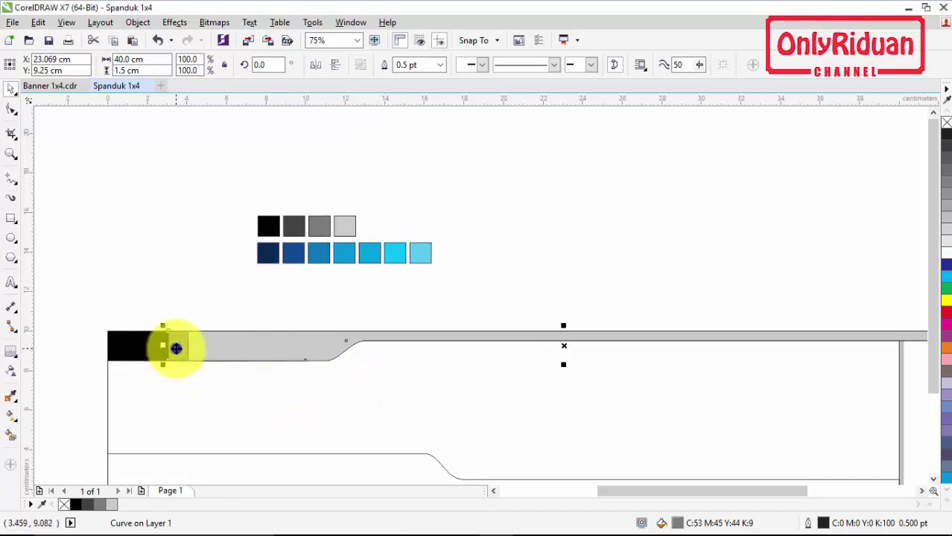
right_click(176, 349)
mouse_move(222, 380)
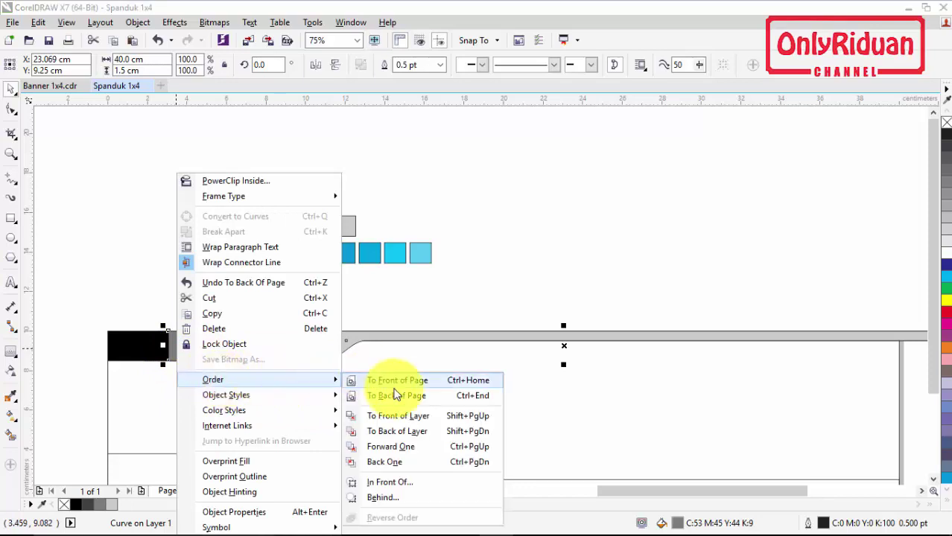
click(383, 395)
right_click(225, 347)
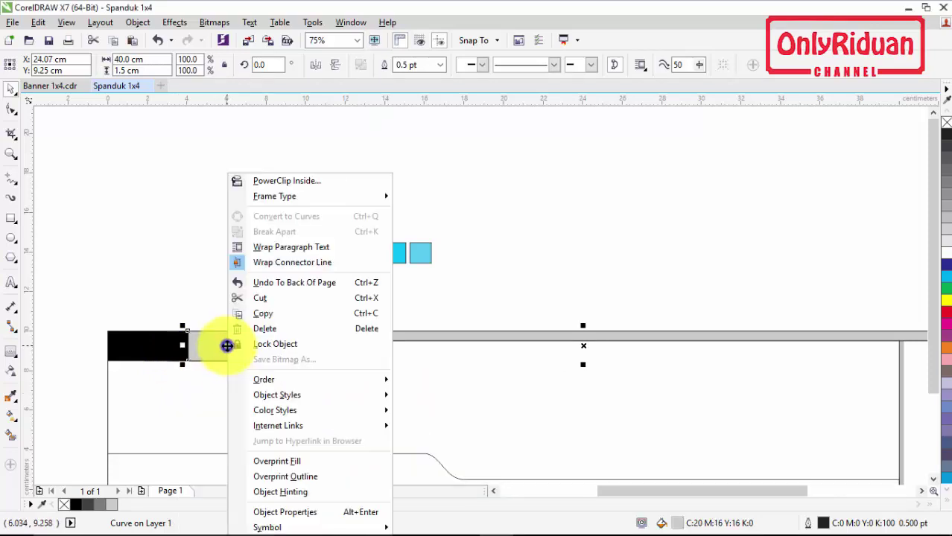
mouse_move(291, 381)
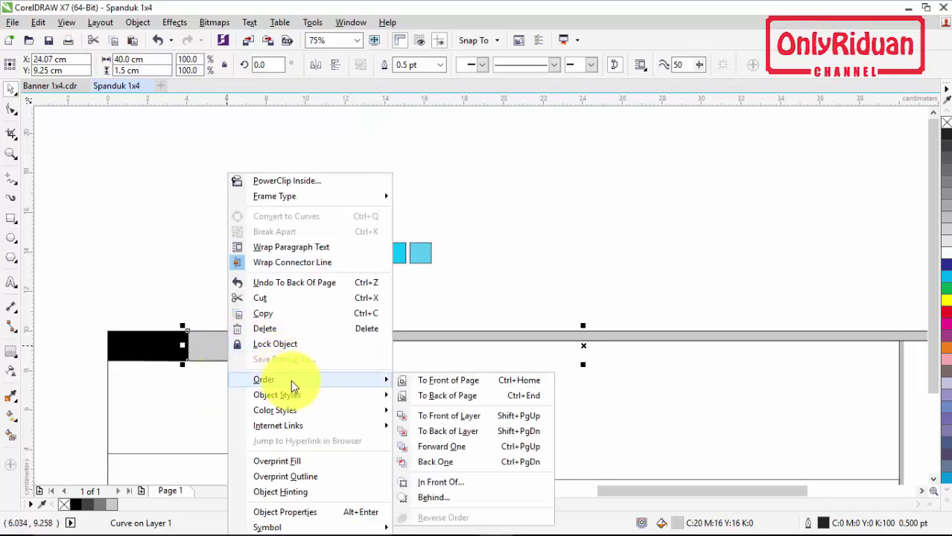
click(449, 395)
click(198, 292)
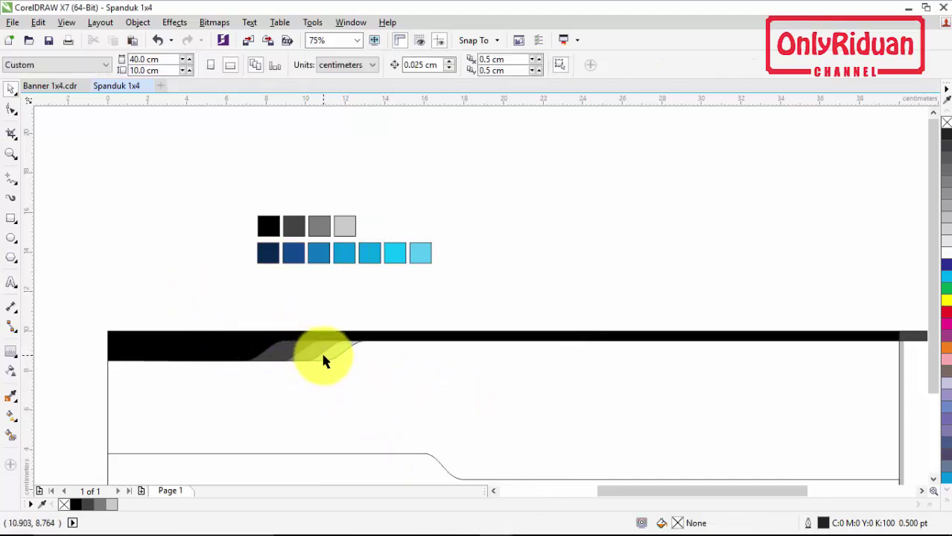
Step: Try selecting the dark gray copy's end nodes beyond the page's right edge with the Shape tool, and clear the node selection
scroll(611, 417, down, 2)
click(921, 492)
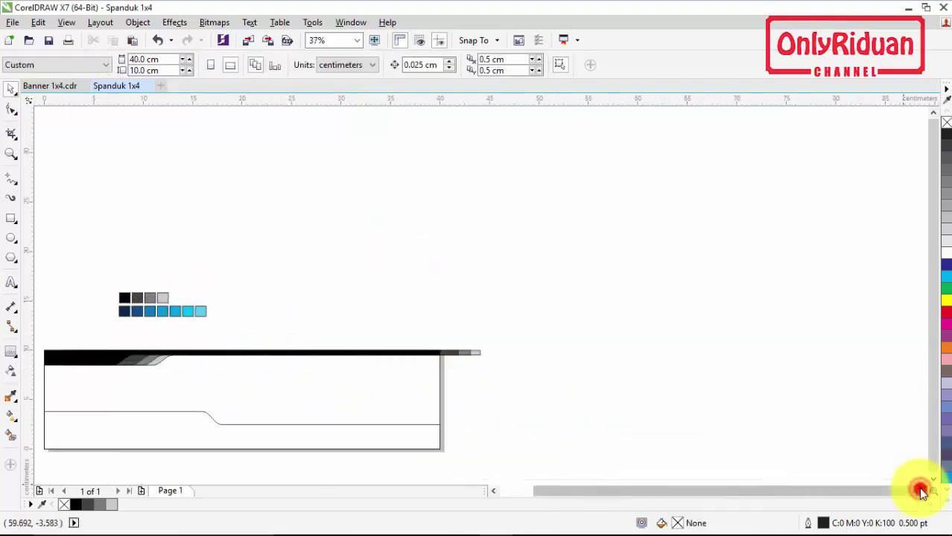
scroll(446, 364, up, 3)
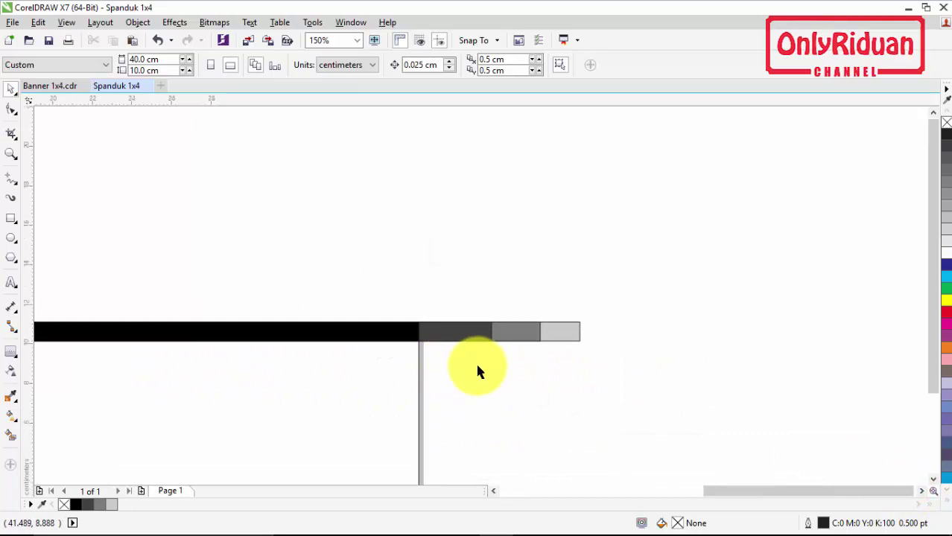
scroll(477, 368, down, 1)
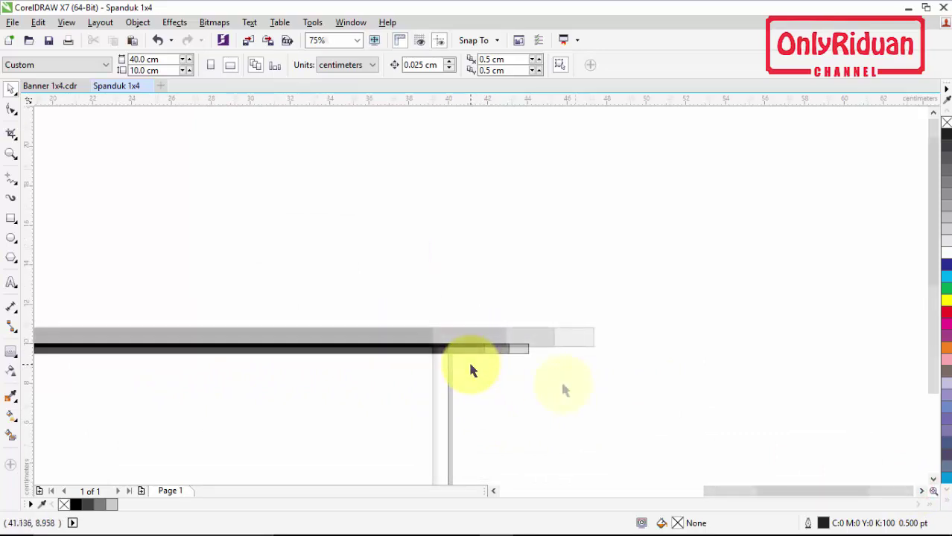
scroll(470, 370, up, 1)
drag(790, 494, 771, 497)
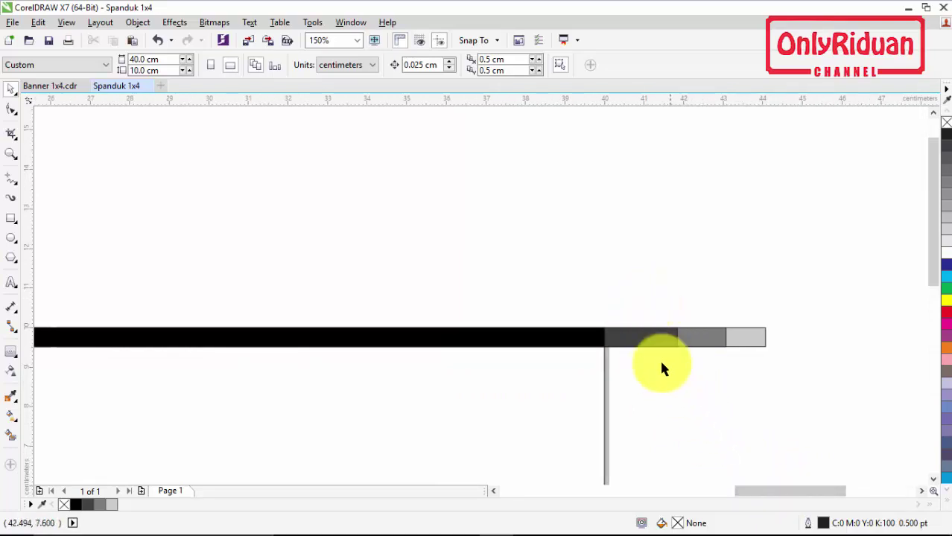
click(650, 339)
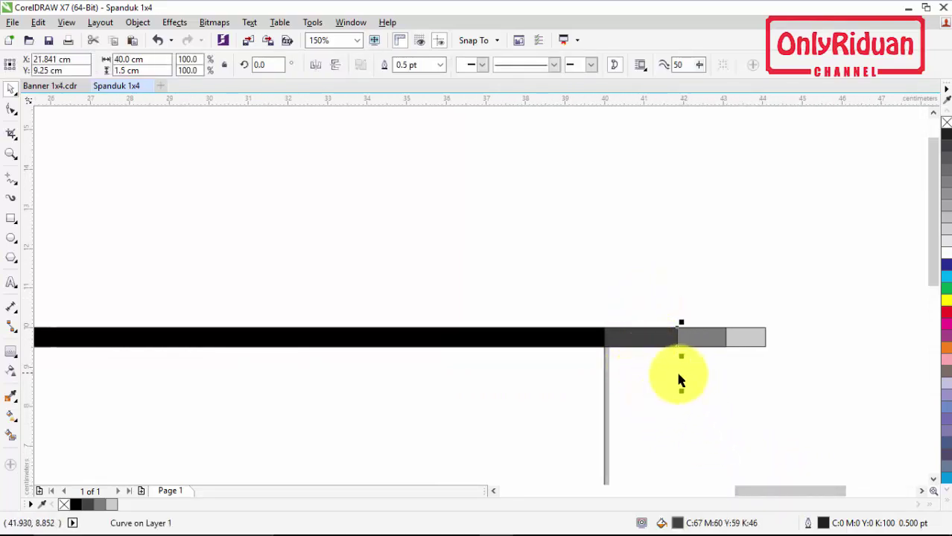
click(12, 110)
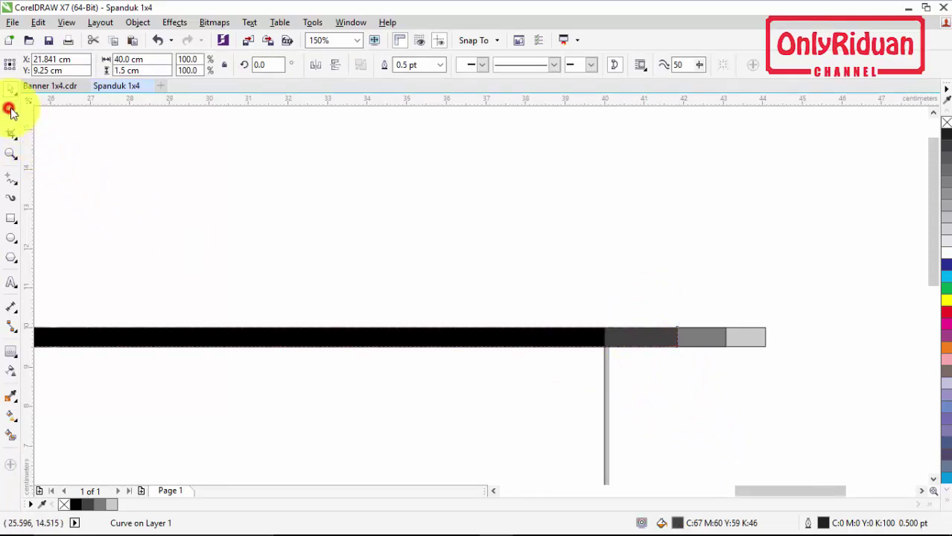
drag(685, 364, 646, 342)
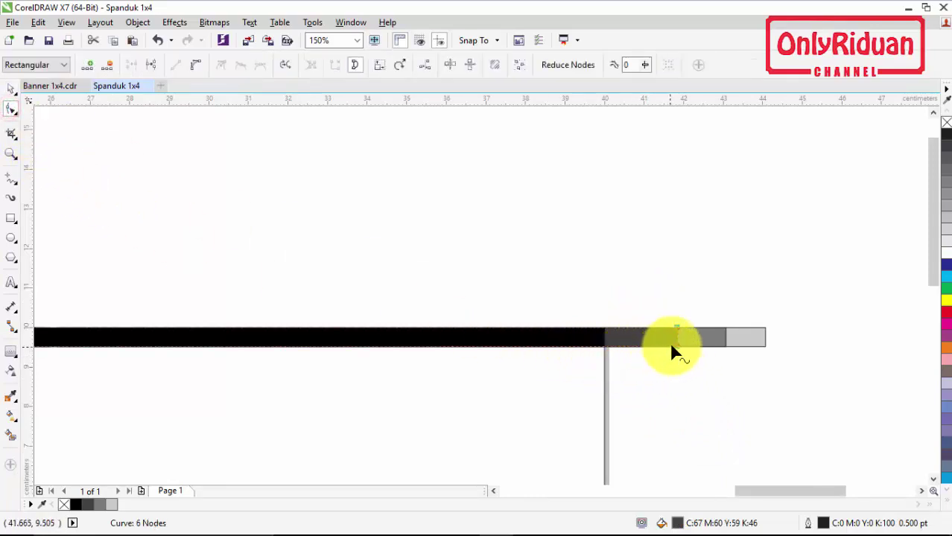
click(677, 349)
click(683, 393)
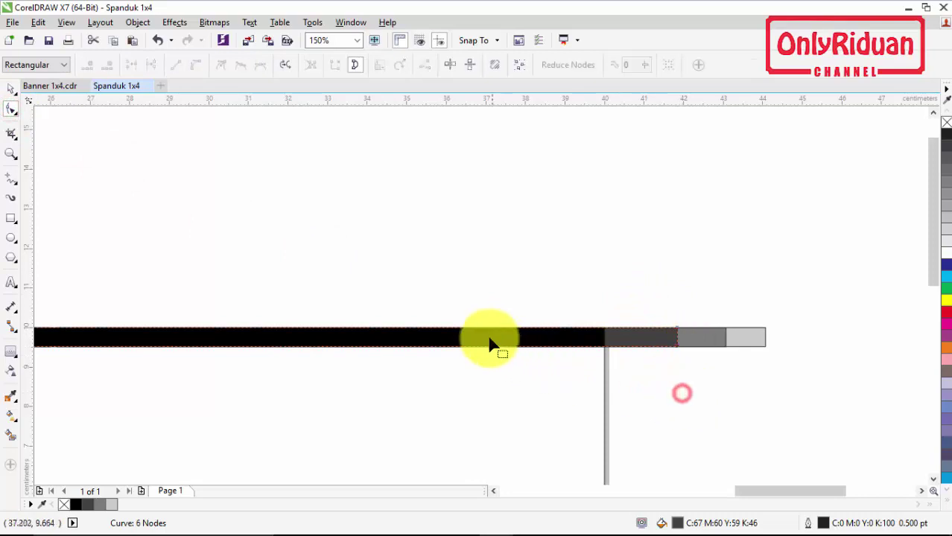
Step: Shorten the black upper band by moving its end nodes inward from the page's right edge to about 36.5 cm
click(486, 337)
drag(563, 308, 661, 382)
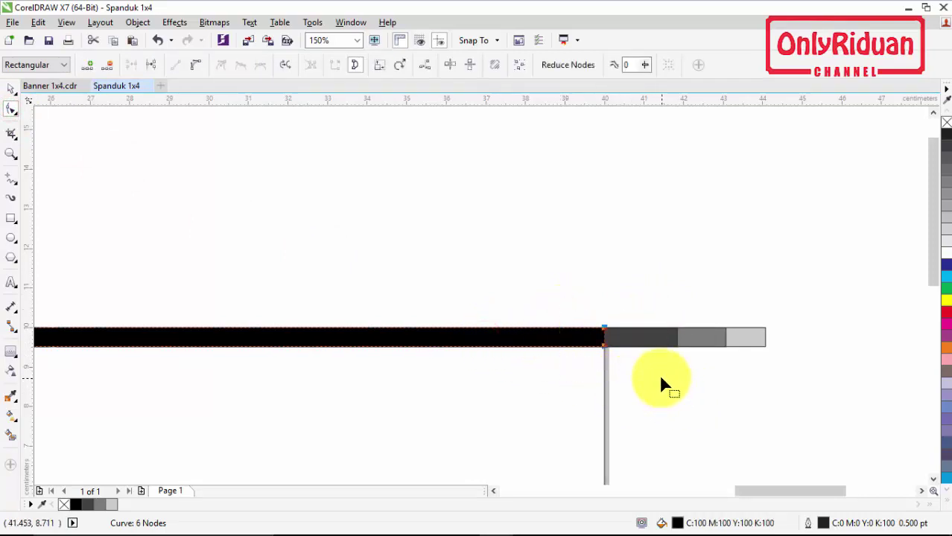
scroll(643, 375, down, 2)
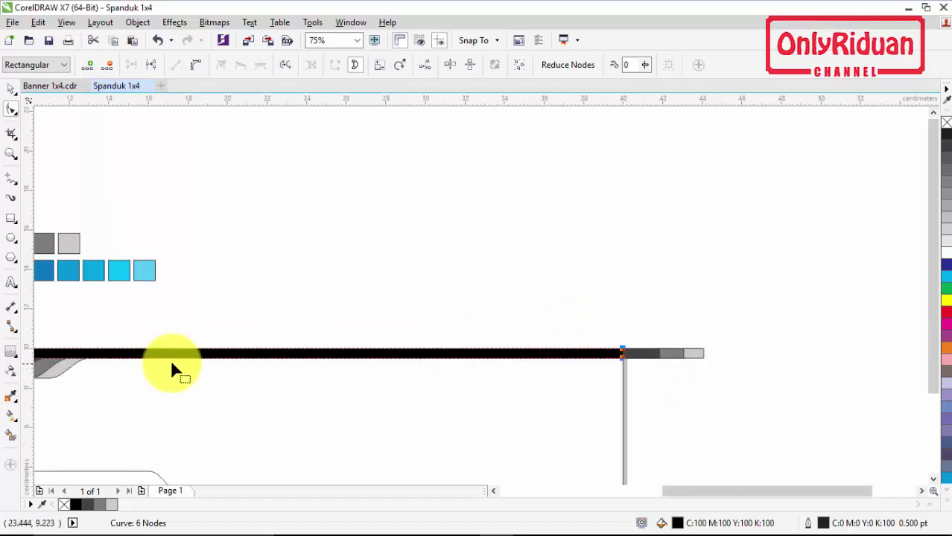
scroll(601, 351, up, 2)
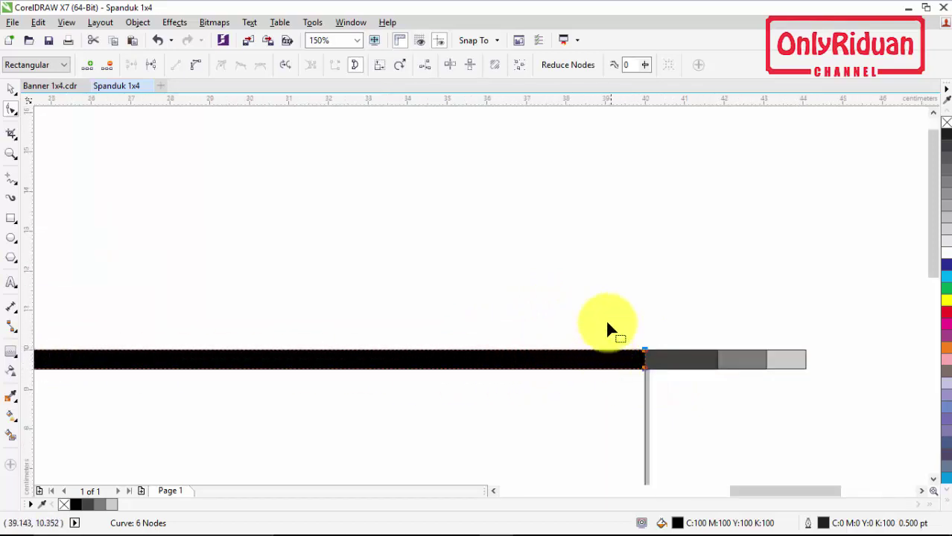
drag(642, 368, 509, 368)
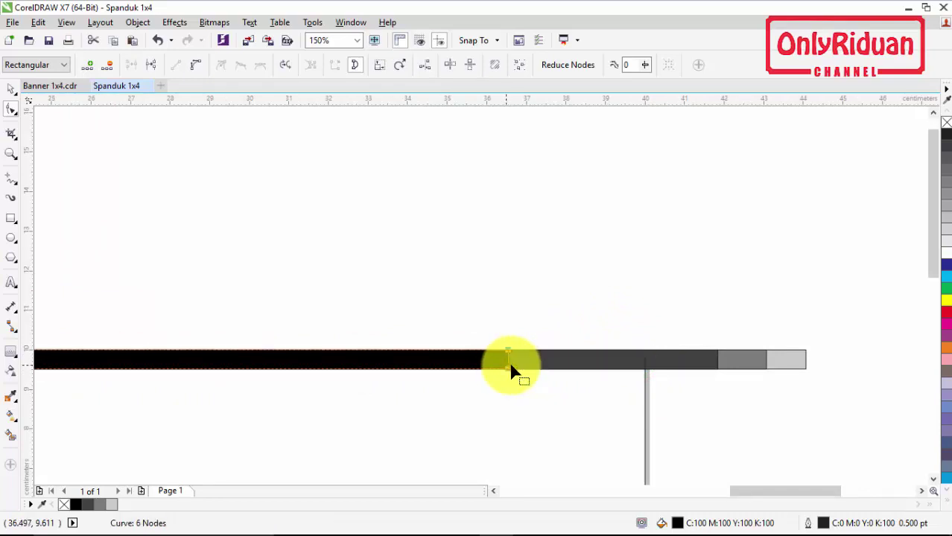
Step: Shorten the dark gray band's right end to about 37.8 cm and the medium gray band's right end to about 38.9 cm
click(690, 365)
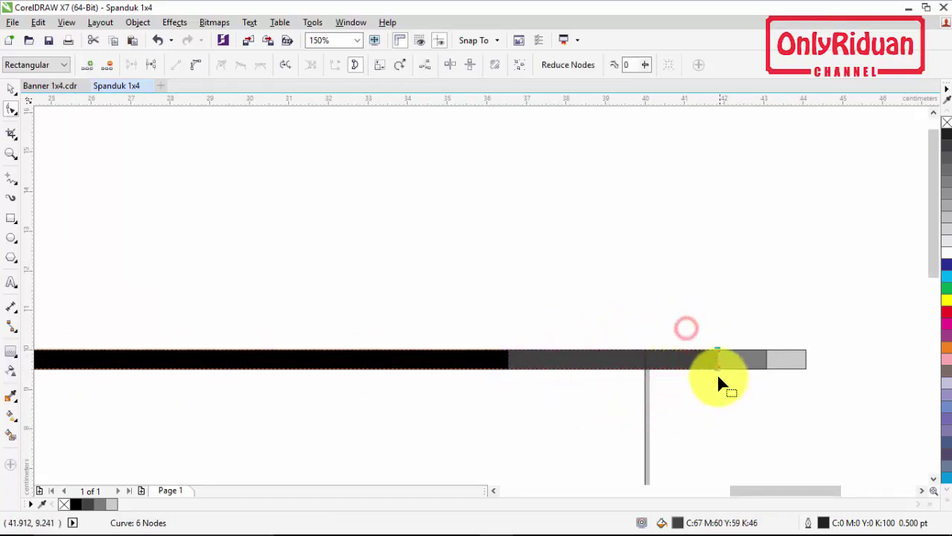
drag(717, 370, 556, 366)
click(729, 359)
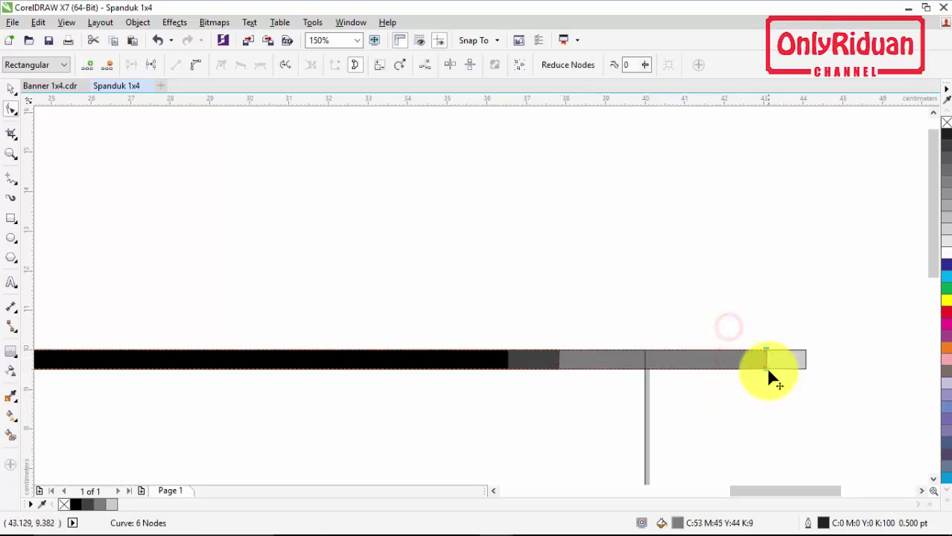
drag(766, 365, 600, 368)
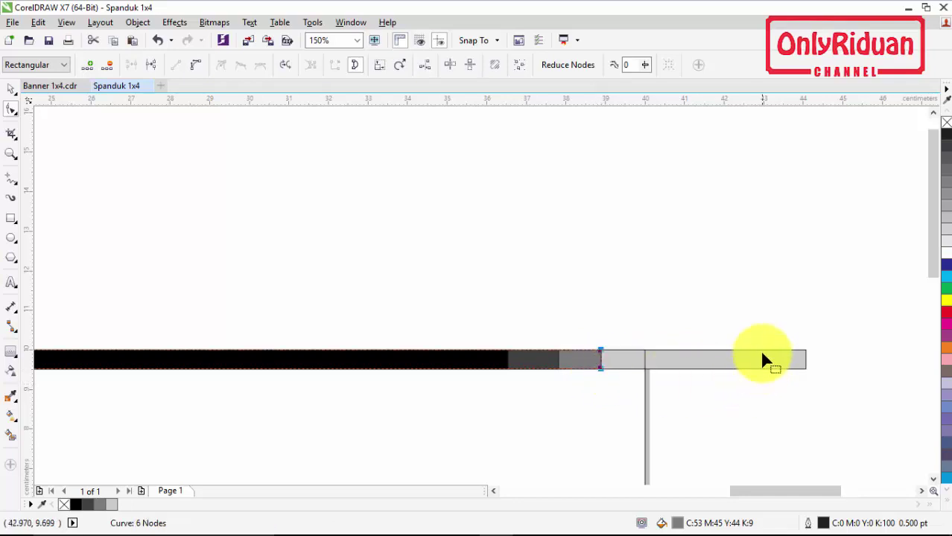
Step: Pull the light gray band's right end nodes back to the page's right edge at 40 cm
click(777, 359)
drag(777, 317, 645, 368)
click(668, 387)
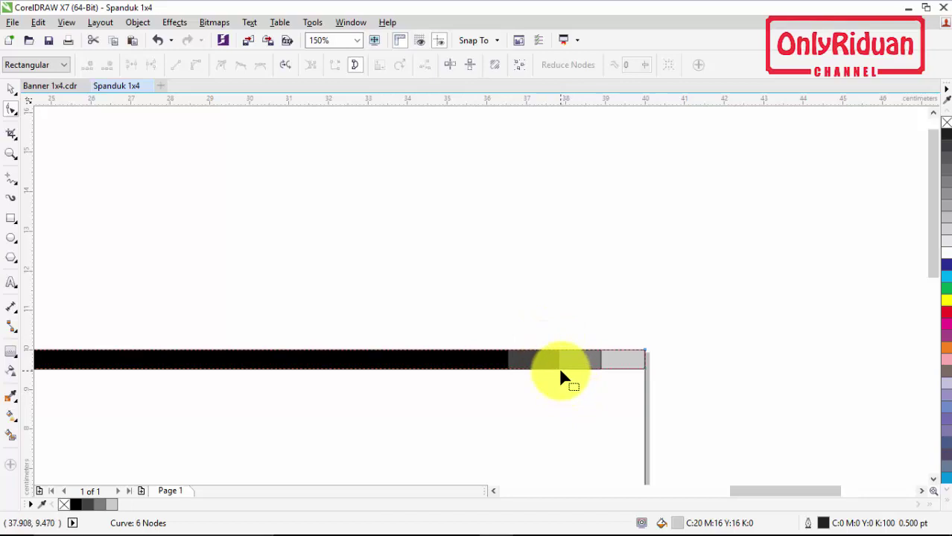
Step: Readjust the right ends of the dark gray band to about 38 cm and the medium gray band to about 39.1 cm, leaving nothing selected
click(524, 360)
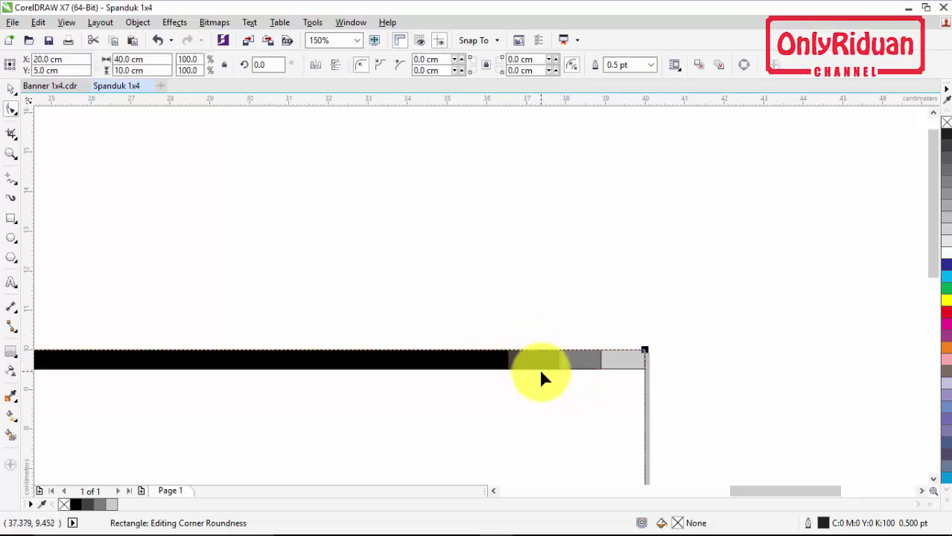
click(559, 362)
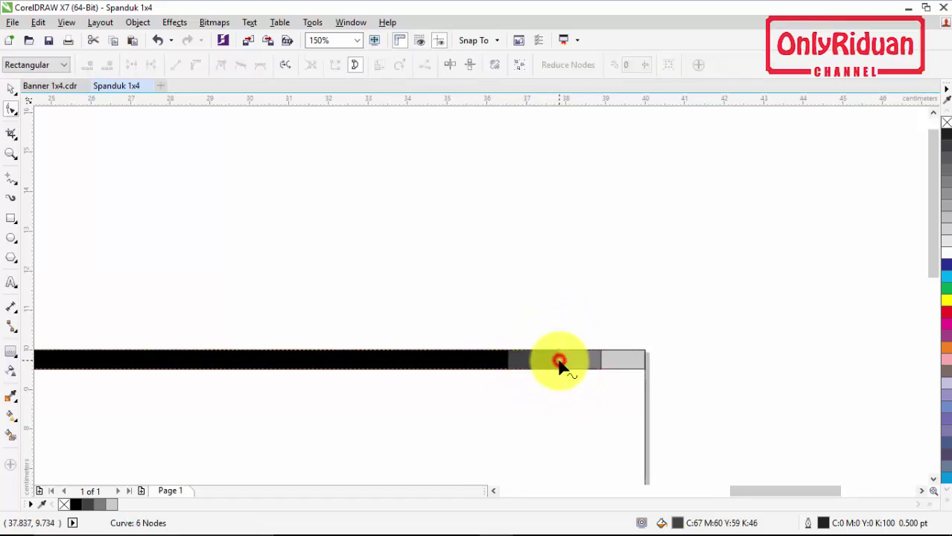
drag(547, 332, 572, 373)
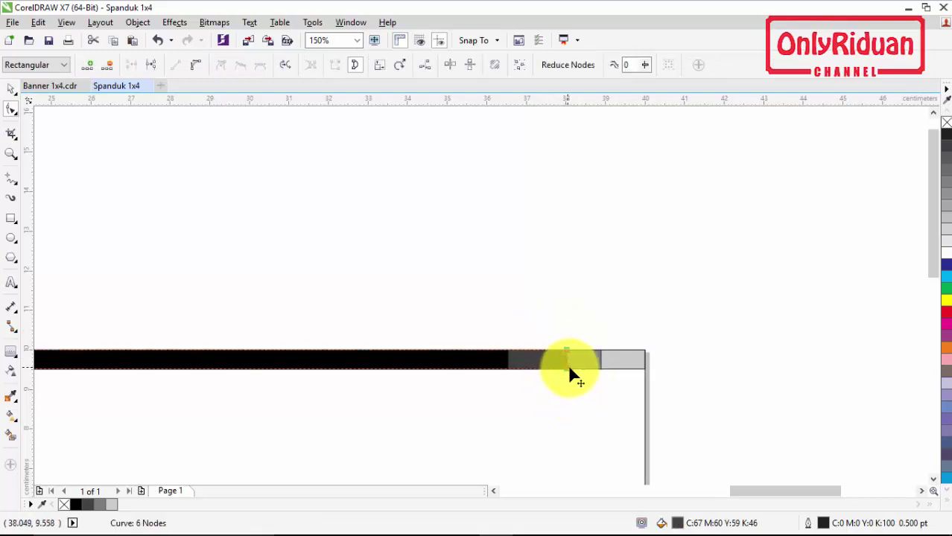
click(598, 361)
click(600, 362)
drag(582, 324, 609, 372)
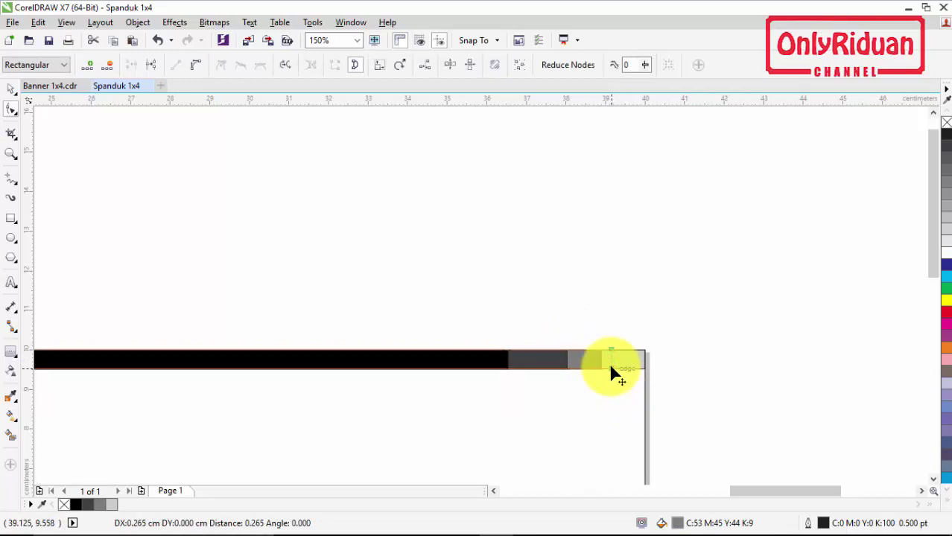
drag(611, 366, 612, 366)
scroll(648, 302, down, 2)
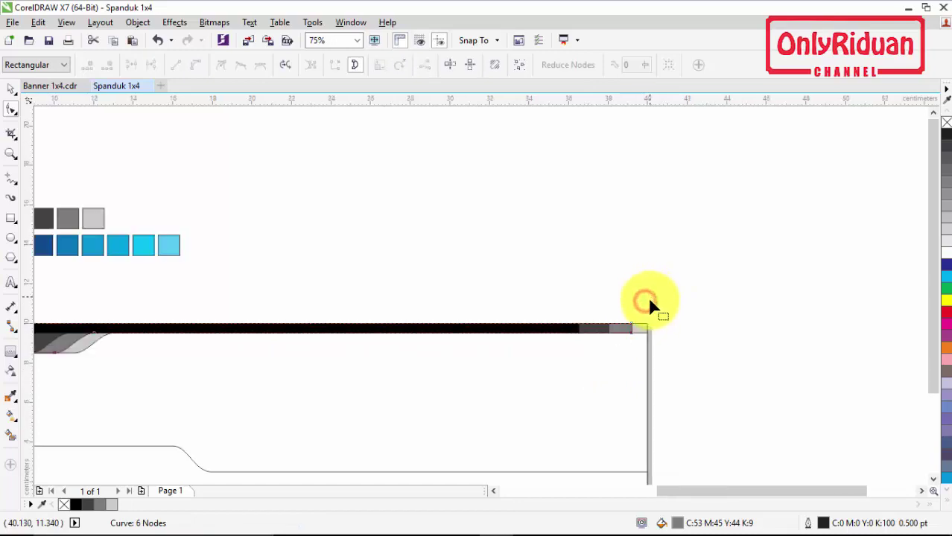
click(11, 88)
click(346, 168)
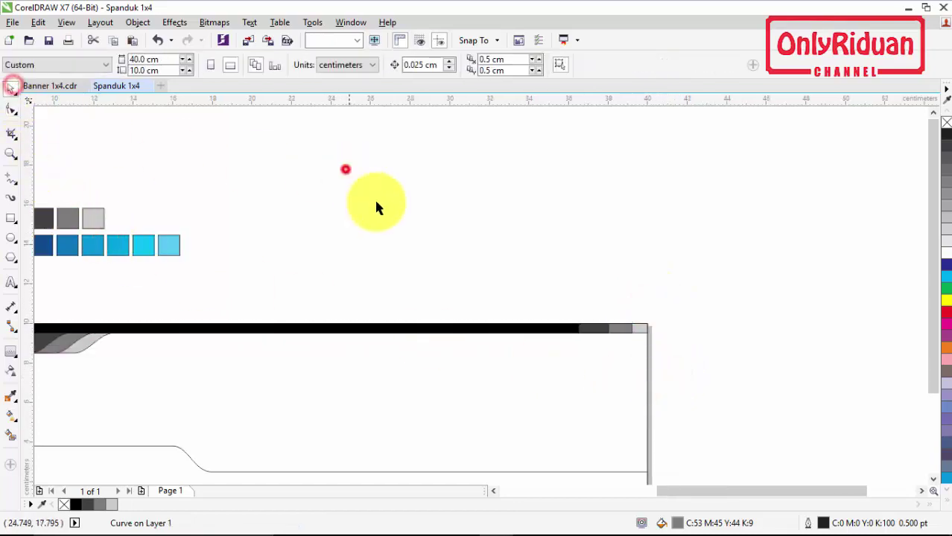
Step: Remove the outline from all four layered upper bands and deselect them
drag(706, 491, 645, 479)
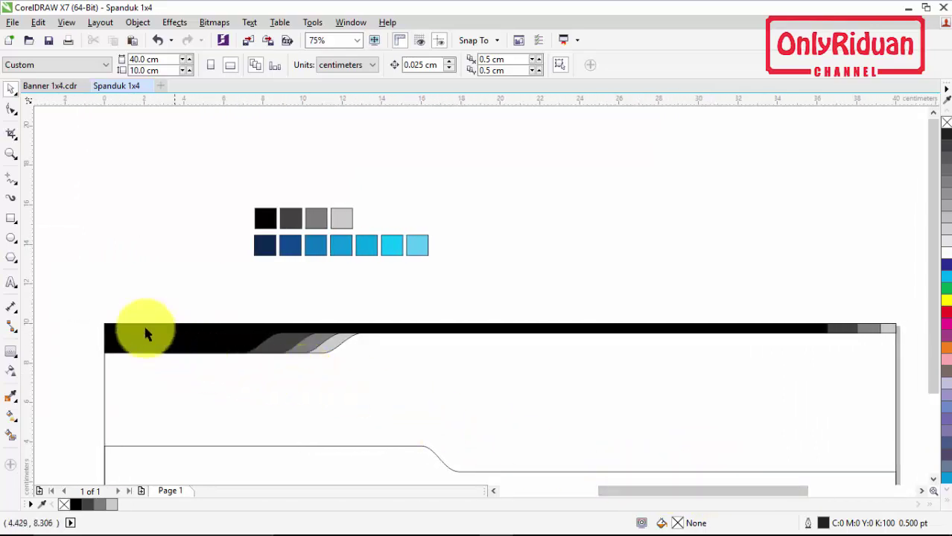
drag(86, 293, 905, 367)
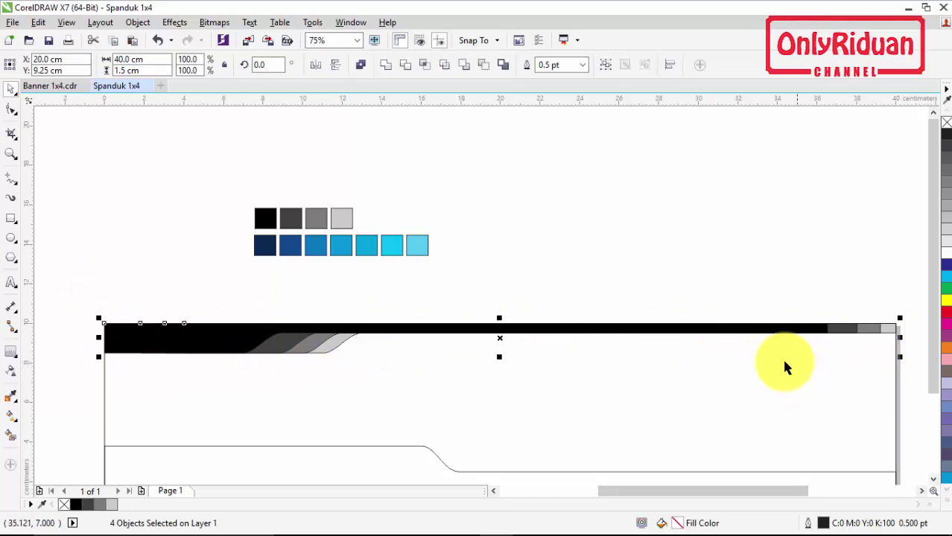
click(585, 66)
click(573, 78)
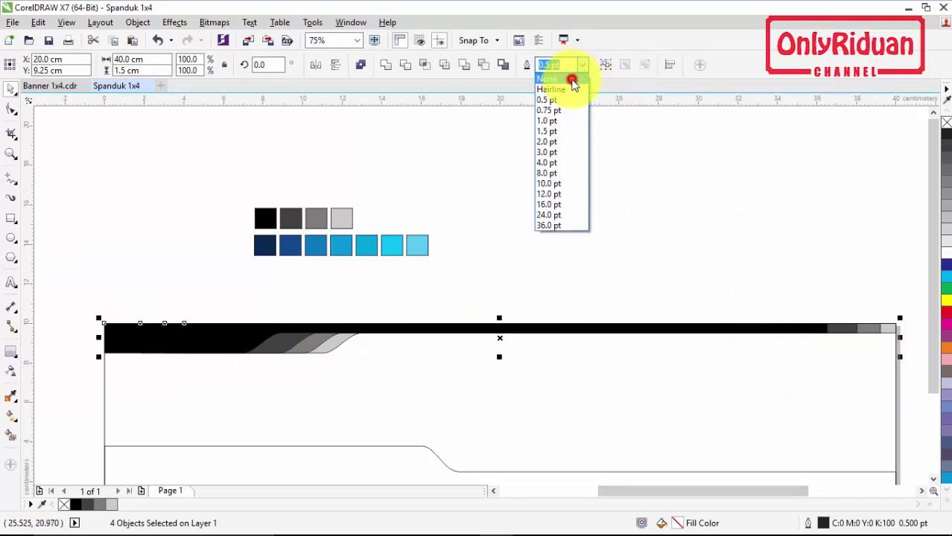
click(647, 214)
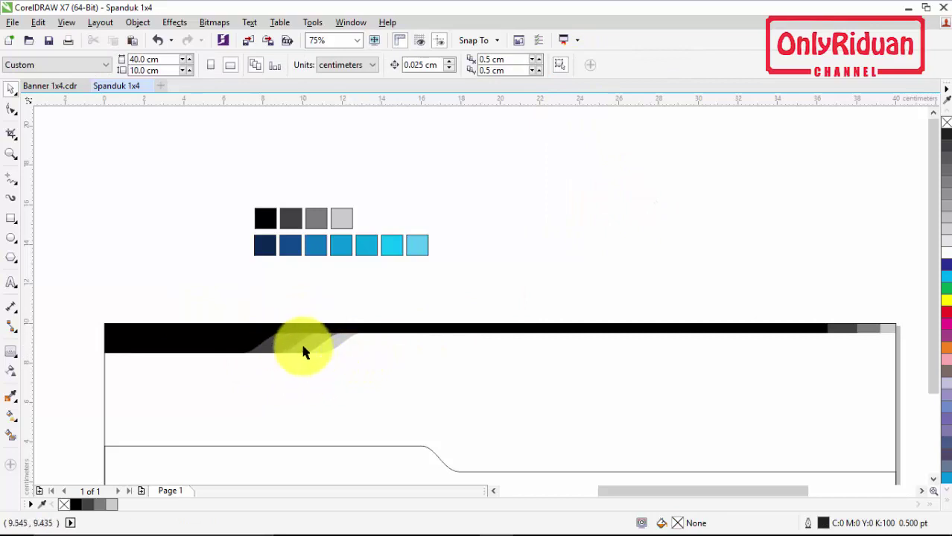
Step: Make two copies of the lower outlined shape, the first offset slightly down and left, the second farther in the same direction
scroll(933, 253, down, 2)
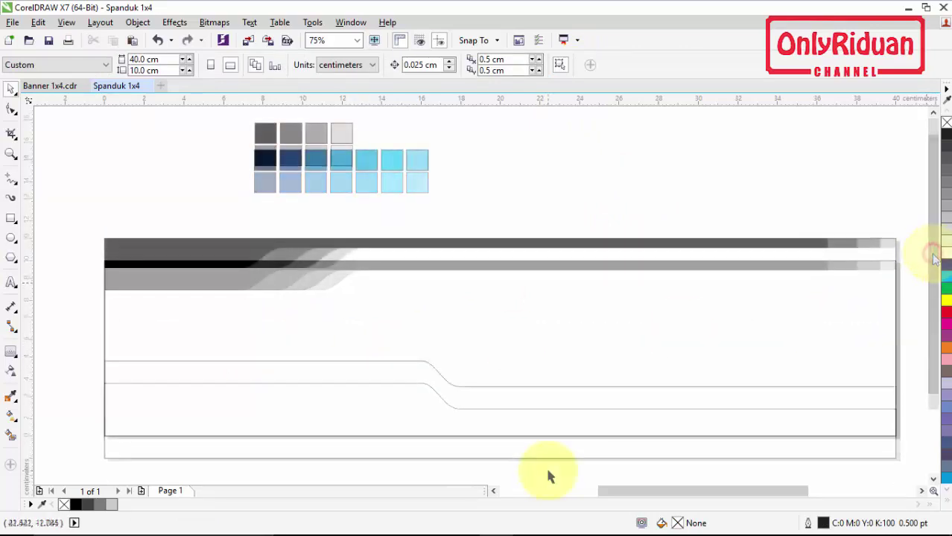
click(469, 414)
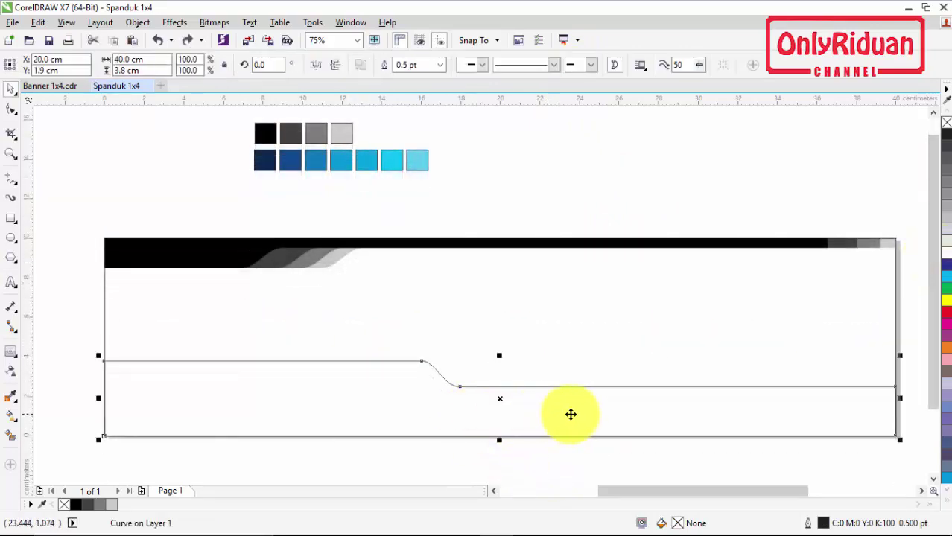
drag(571, 415, 541, 450)
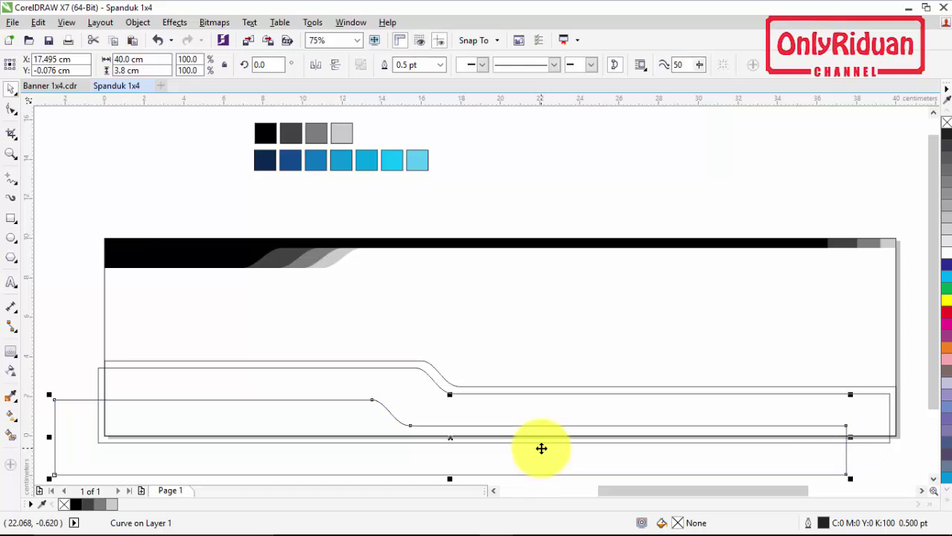
Step: Extend the right ends of both lower shape copies to the page's right edge by moving their end nodes
click(888, 417)
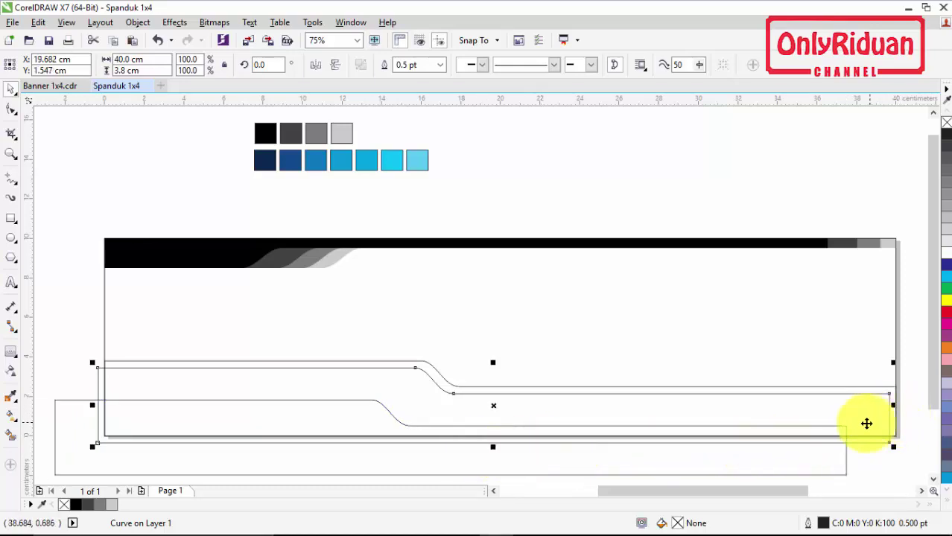
click(11, 109)
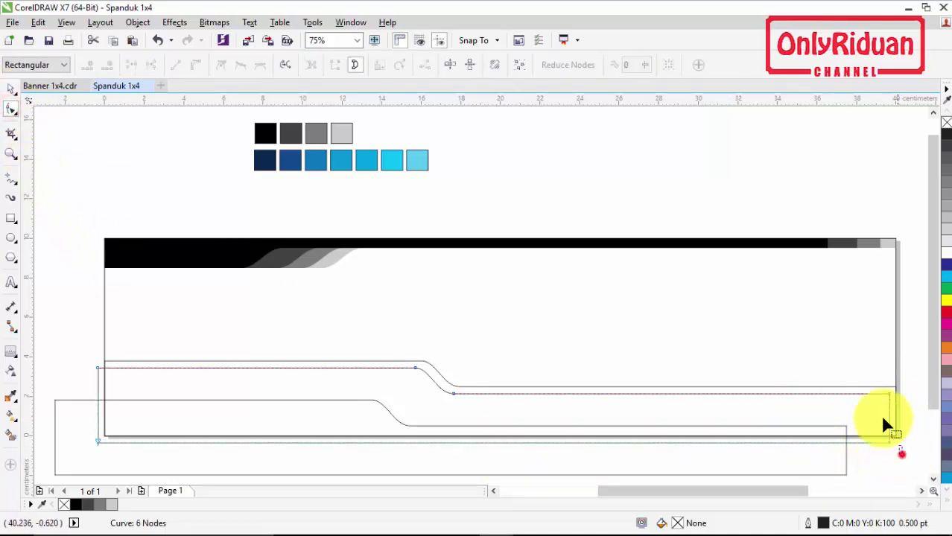
drag(884, 421, 899, 448)
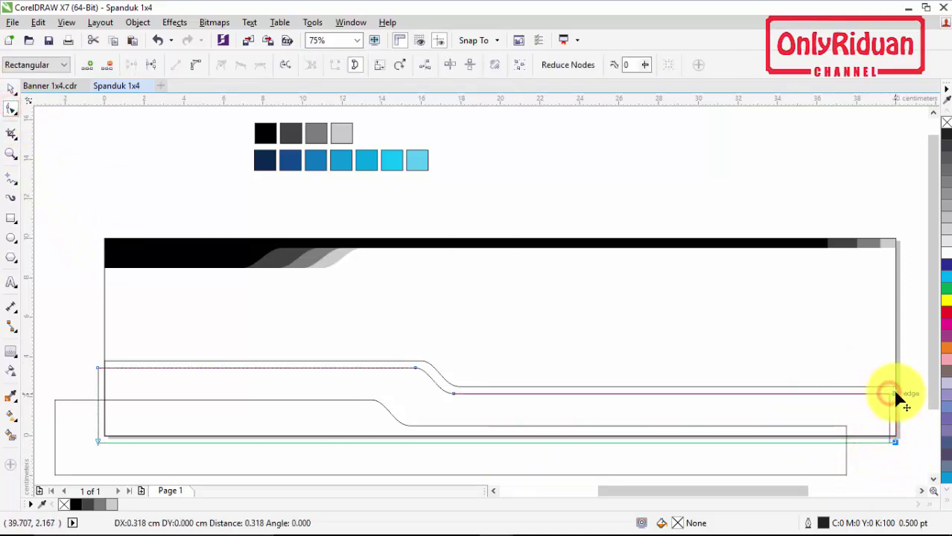
click(847, 470)
drag(870, 480, 895, 427)
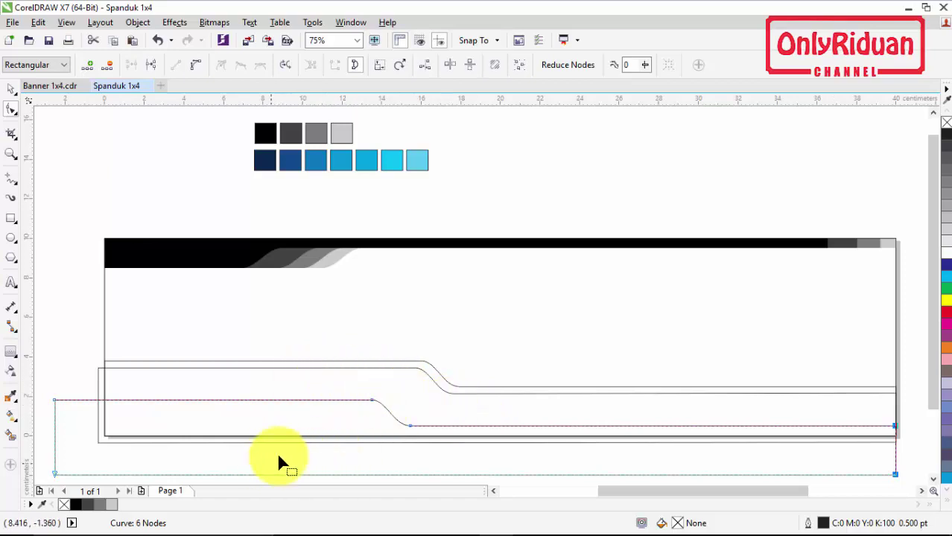
Step: Fill the area between the two lower shape copies with the sampled lightest blue using the Smart Fill tool
click(10, 437)
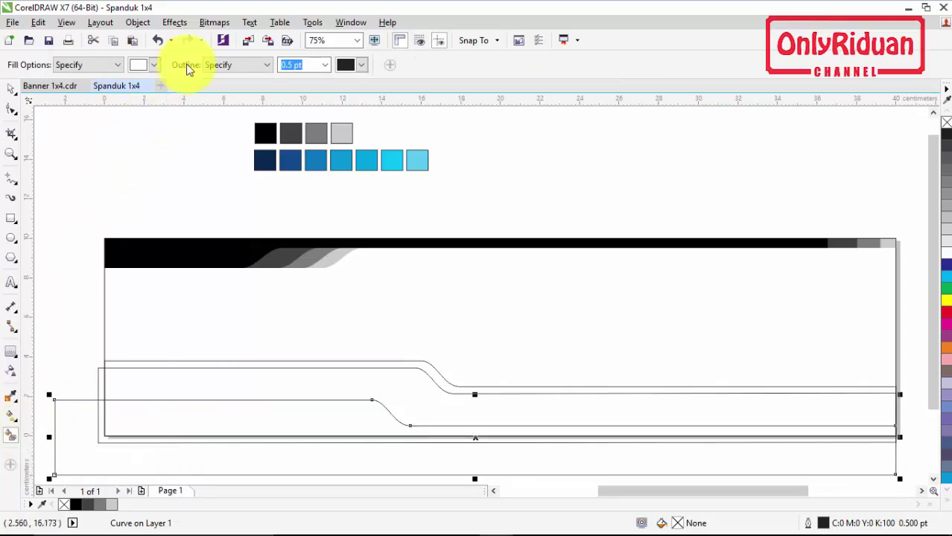
click(155, 66)
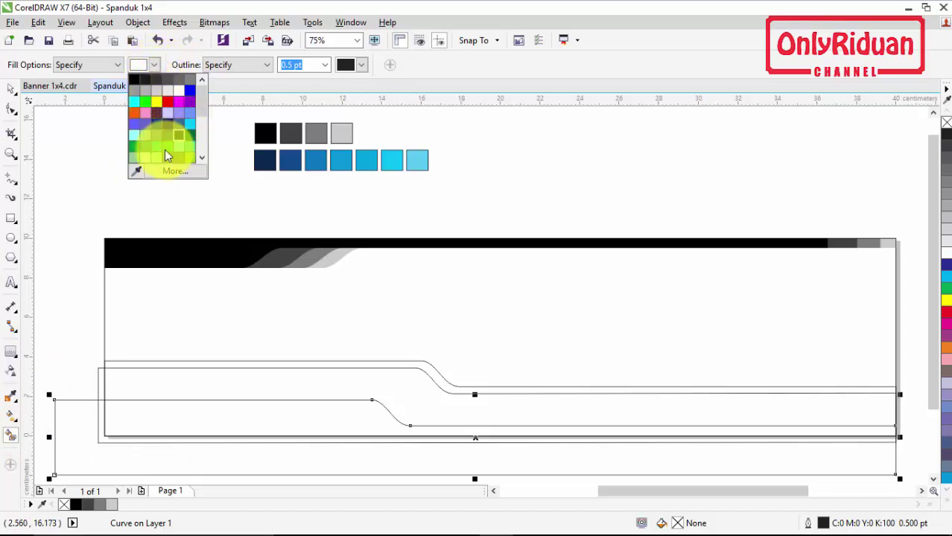
click(137, 172)
click(418, 159)
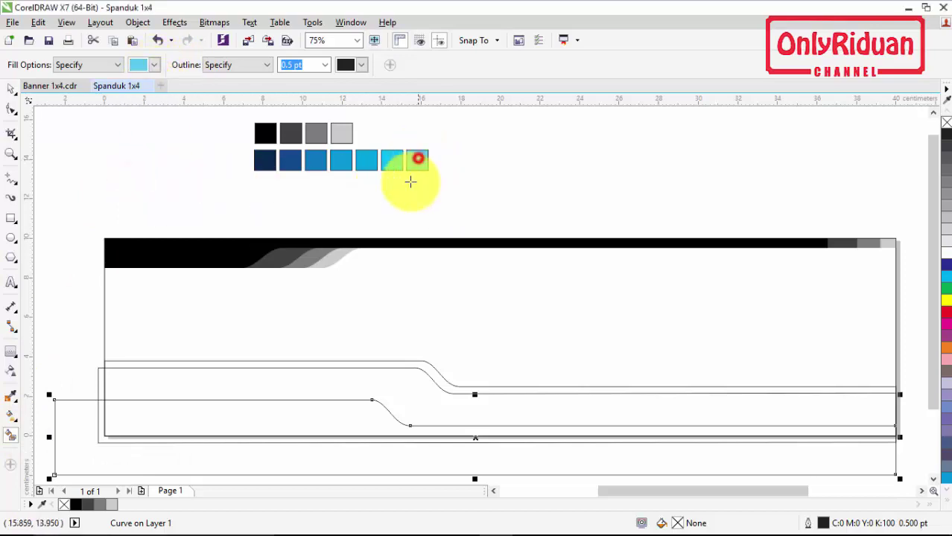
click(404, 391)
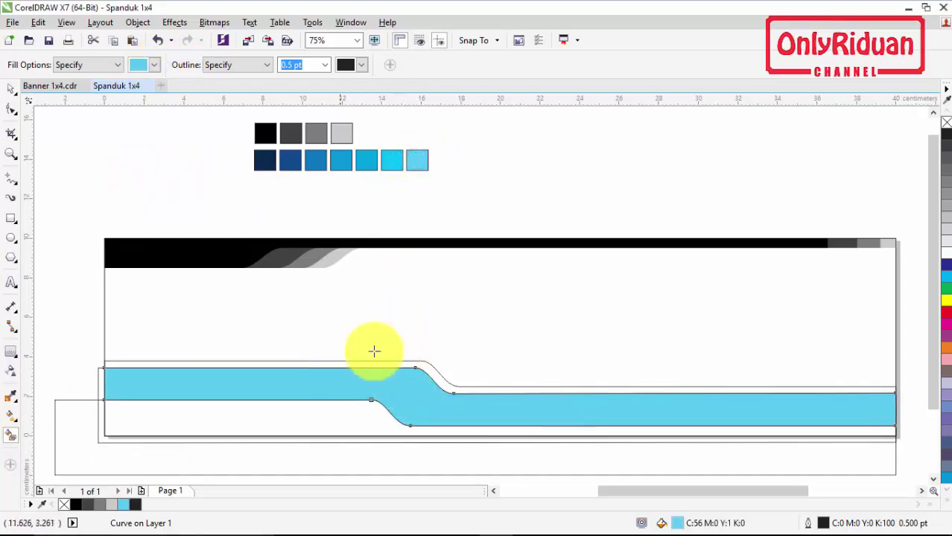
Step: Delete the two offset copies of the lower shape, keeping the light blue band and the original outline
click(13, 88)
click(92, 145)
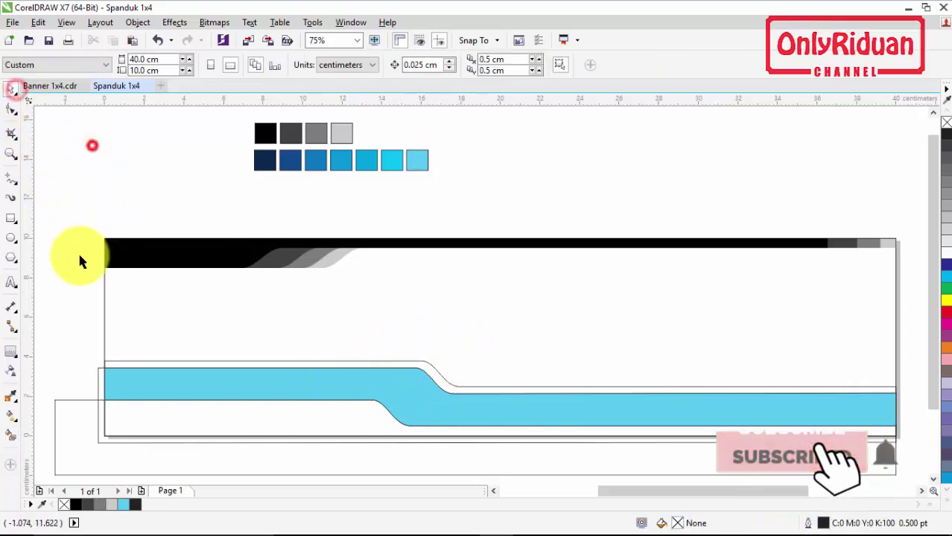
click(67, 445)
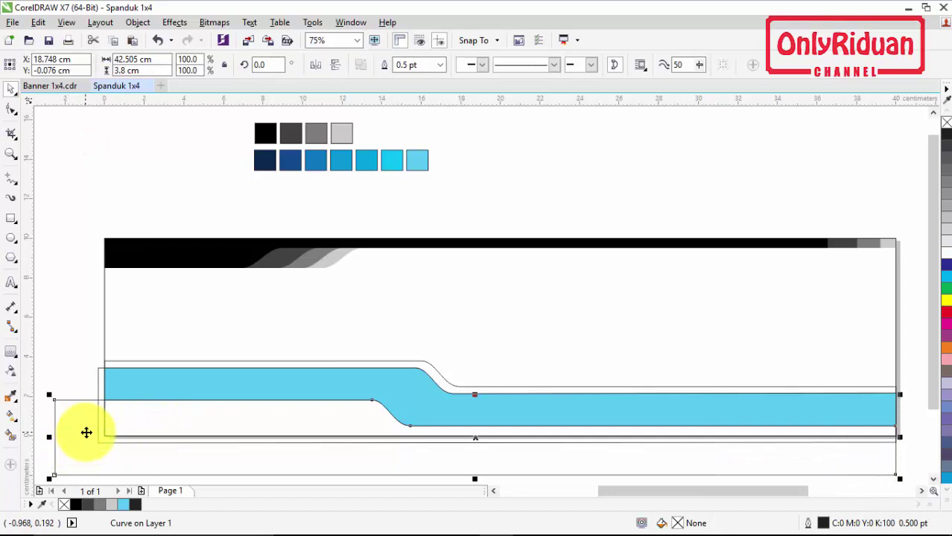
click(96, 443)
click(101, 441)
click(102, 431)
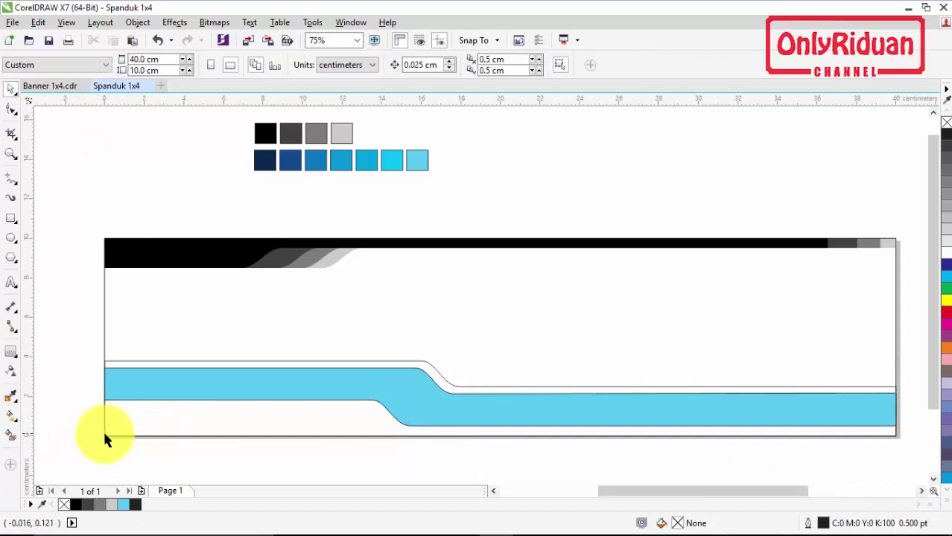
Step: Move the light blue band slightly down to Y 1.907 cm and deselect it
click(423, 424)
drag(423, 424, 491, 429)
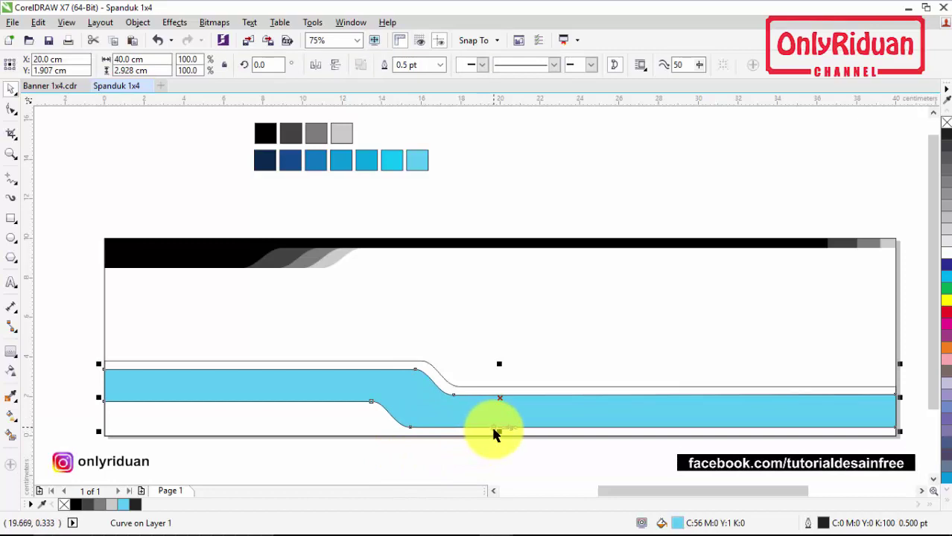
click(477, 447)
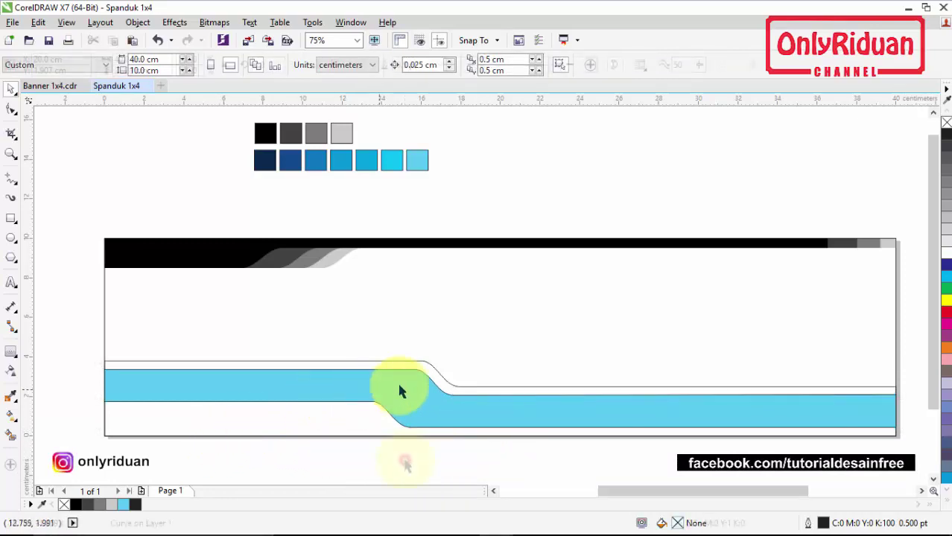
Step: Fill the outlined lower shape with the black C100 M100 Y100 K100 sampled from the first swatch, and deselect it
click(430, 365)
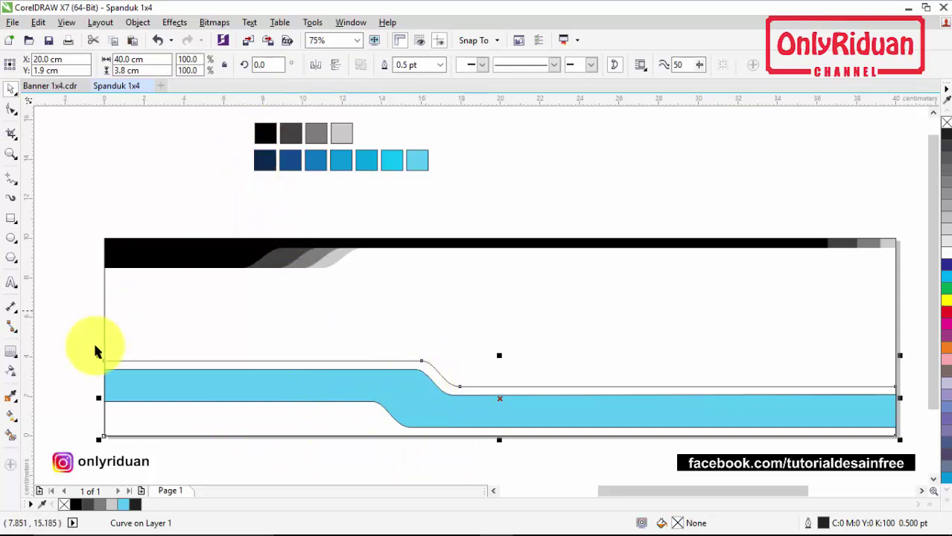
click(10, 402)
click(262, 133)
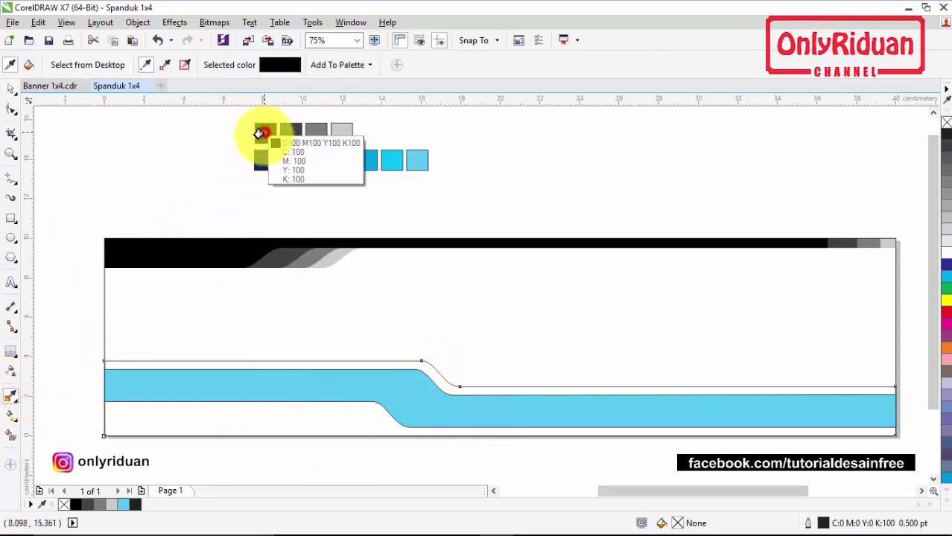
click(166, 414)
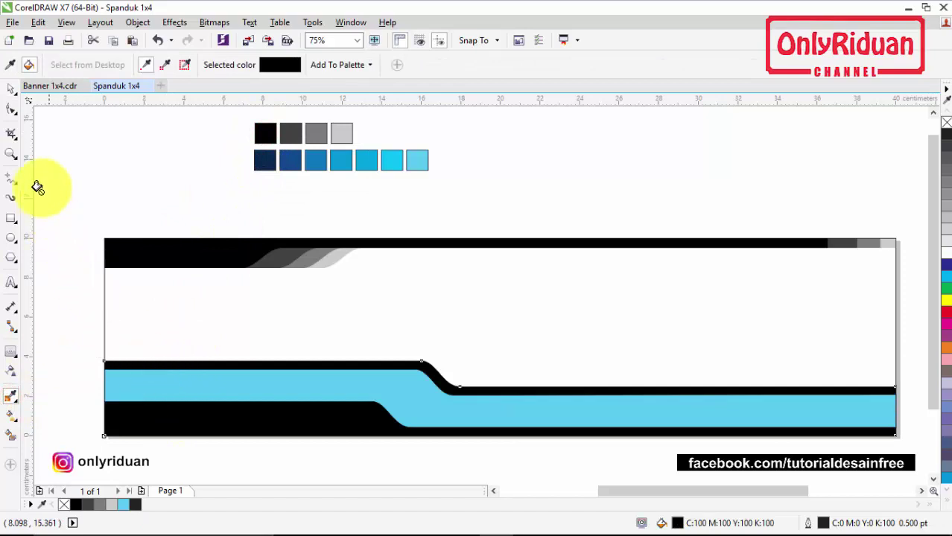
click(11, 89)
click(72, 149)
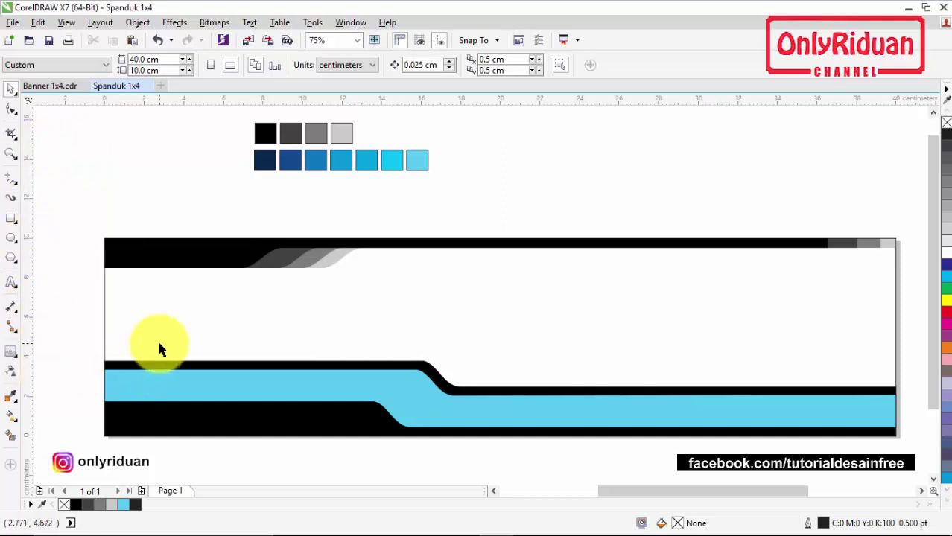
Step: Switch to Chrome to examine the enlarged reference image of the colored banner, and return to CorelDRAW
mouse_move(495, 520)
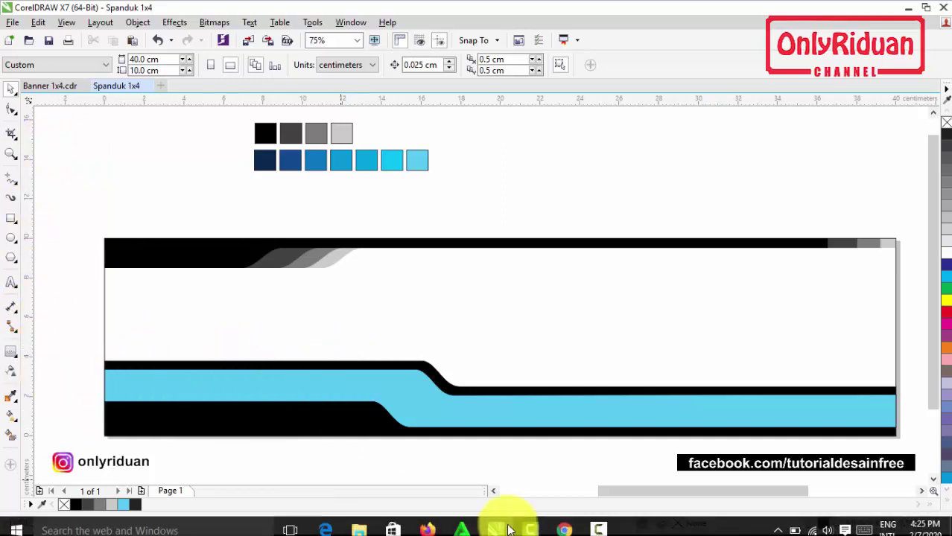
click(562, 521)
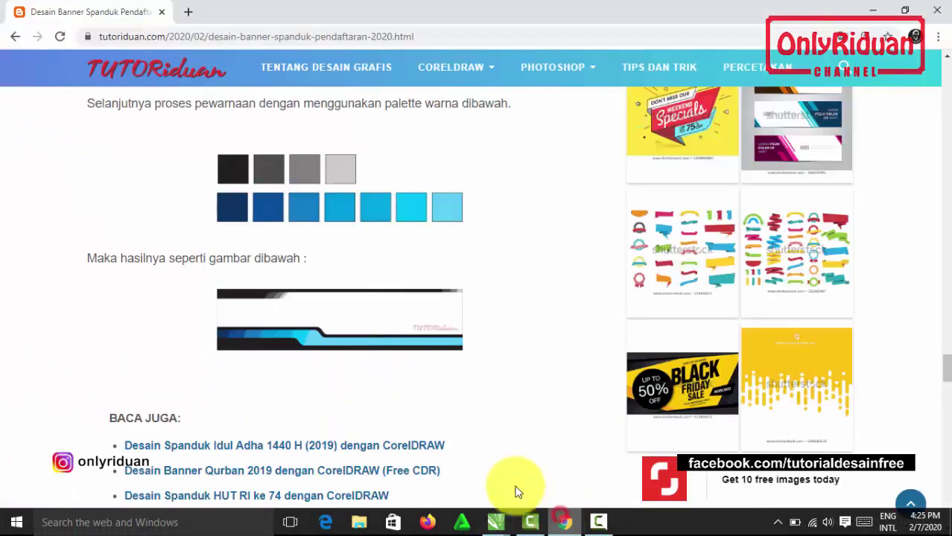
click(327, 325)
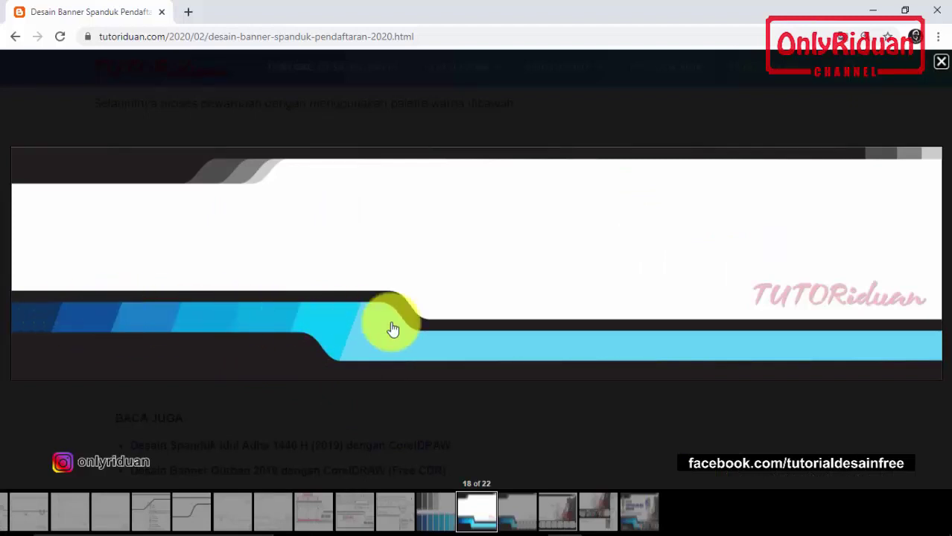
click(876, 12)
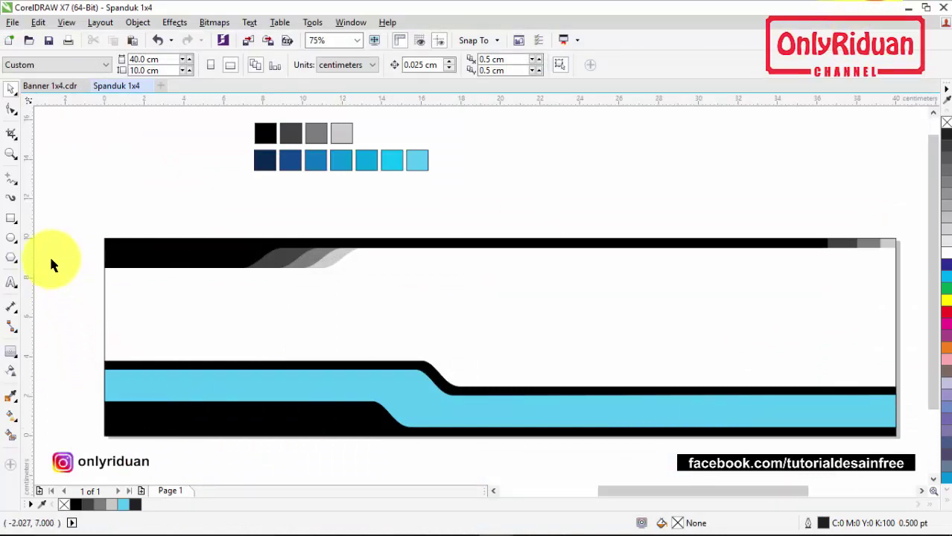
Step: Draw a slanted line about 2.5 cm wide and 5.6 cm high across the blue band's left end and place a copy about 2.6 cm to its right
click(11, 183)
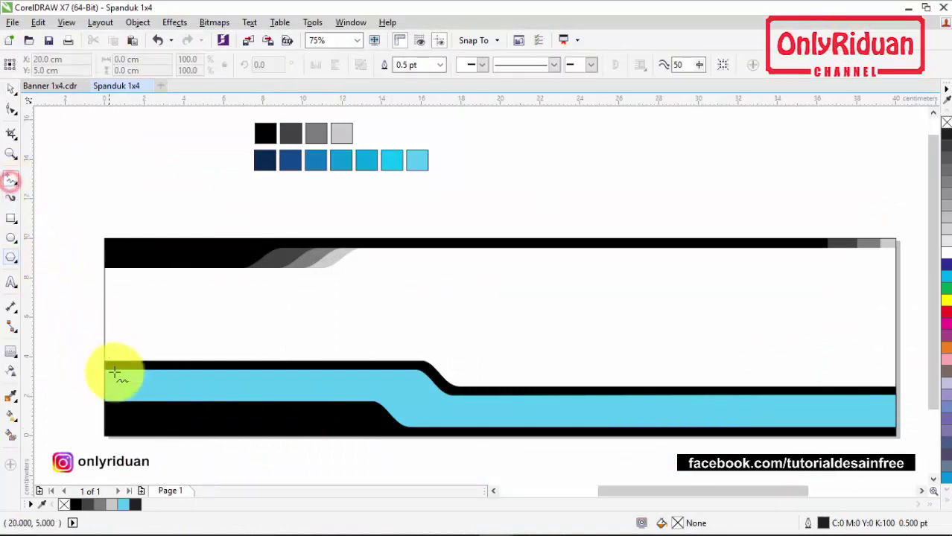
click(136, 424)
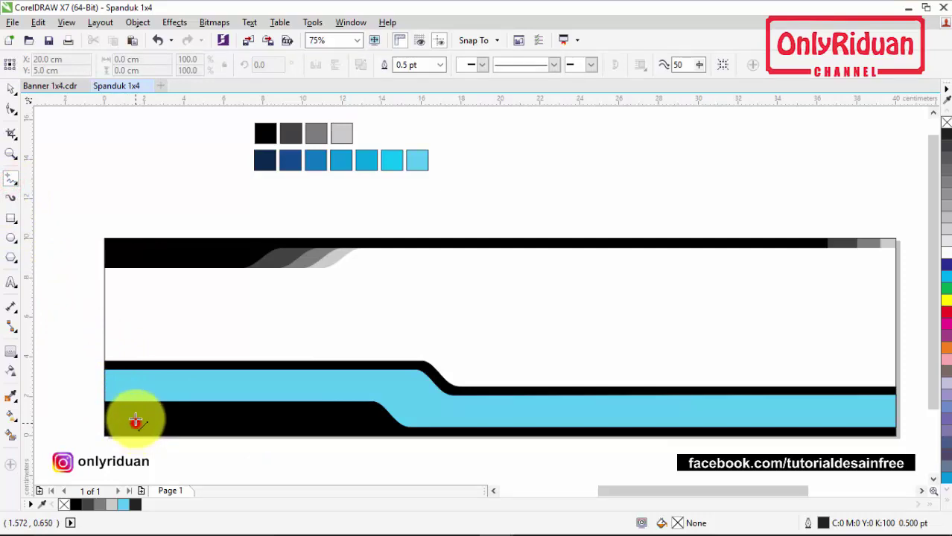
click(184, 313)
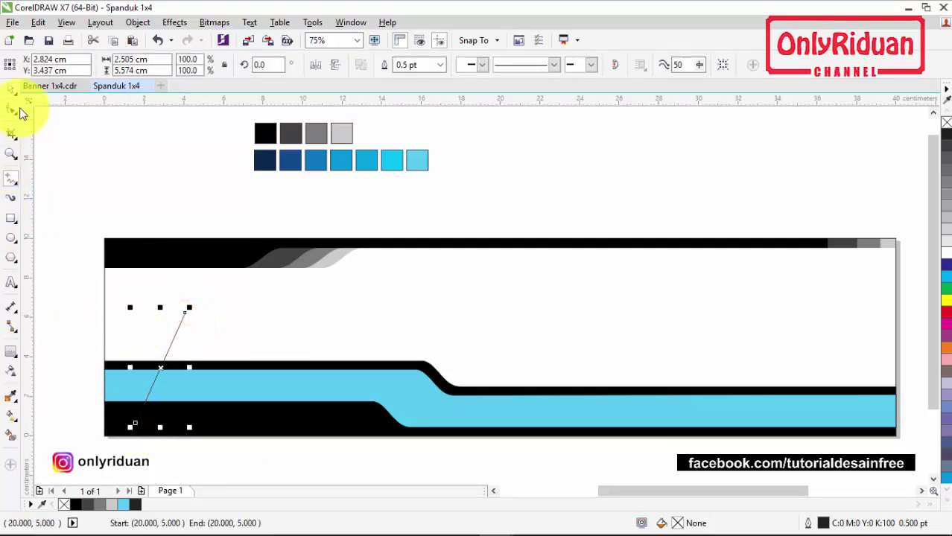
click(11, 88)
drag(162, 368, 205, 373)
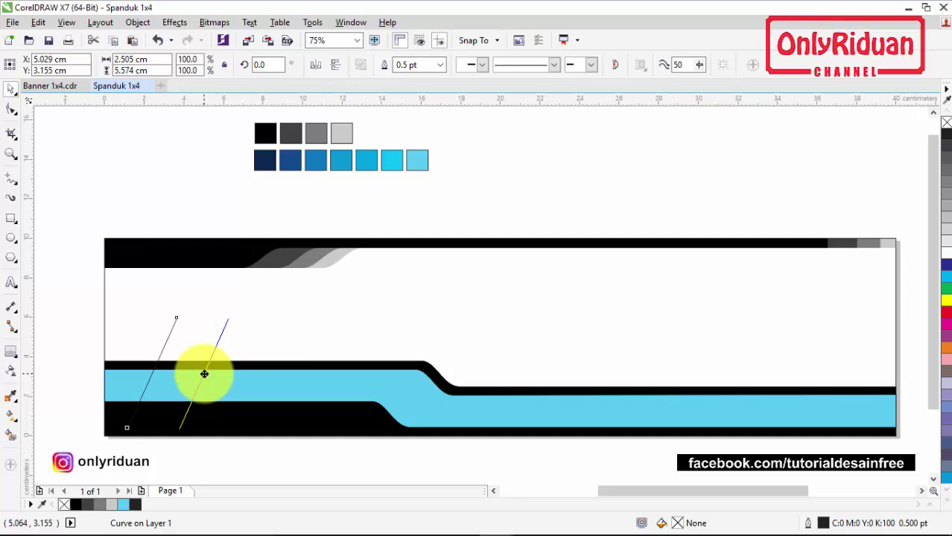
drag(204, 374, 205, 373)
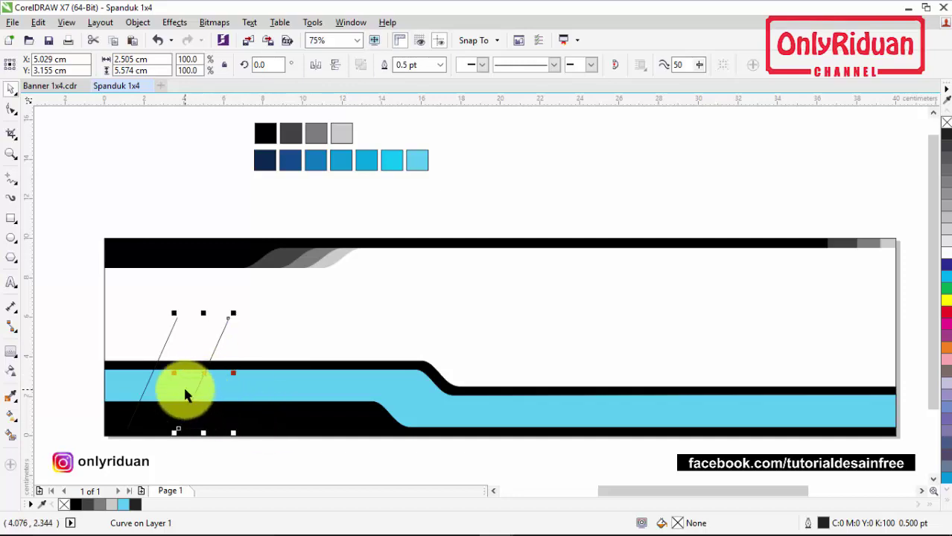
Step: Repeat the duplication of the slanted line at the same spacing until six lines cross the blue band
key(ctrl+d)
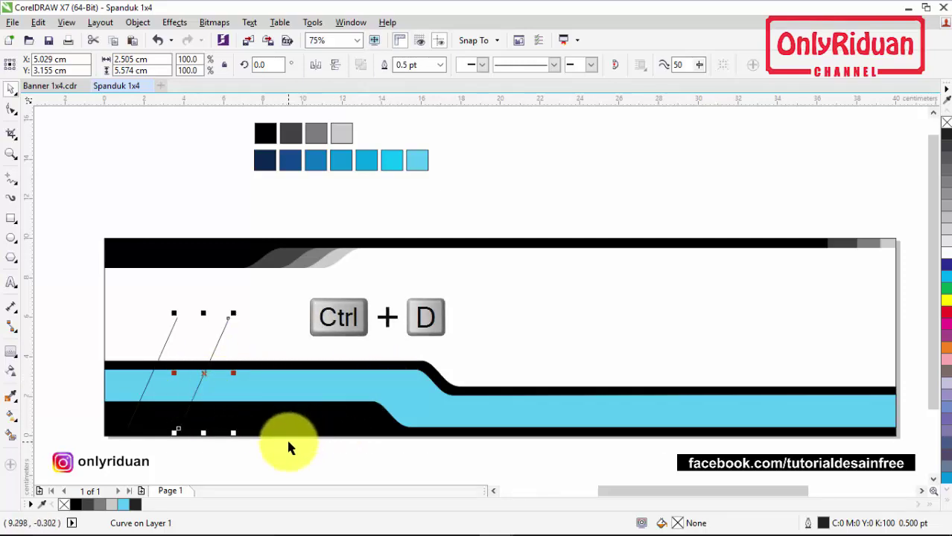
key(ctrl+d)
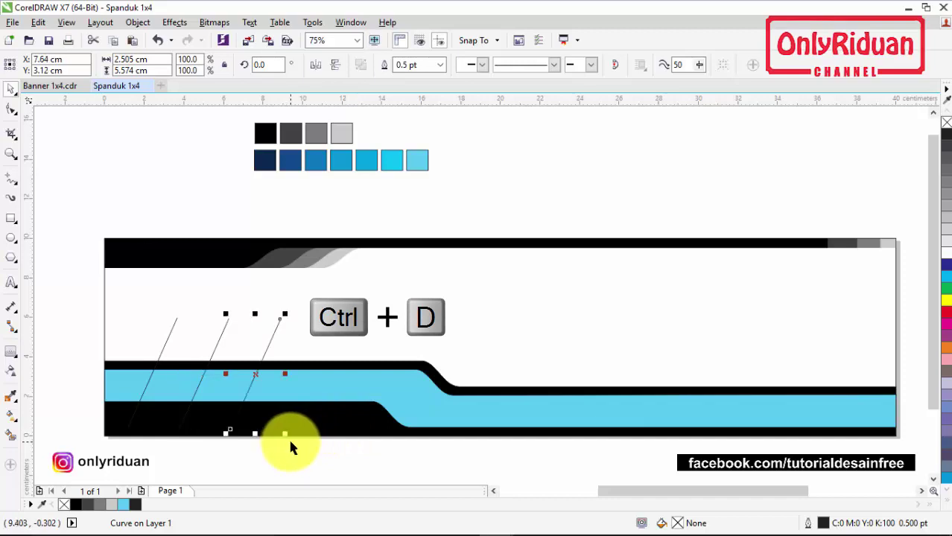
key(ctrl+d)
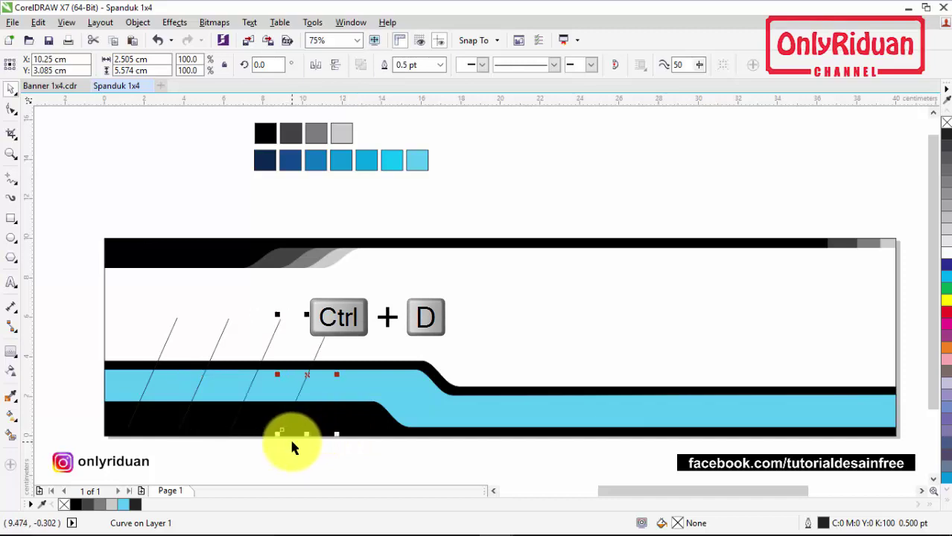
key(ctrl+d)
key(ctrl+d)
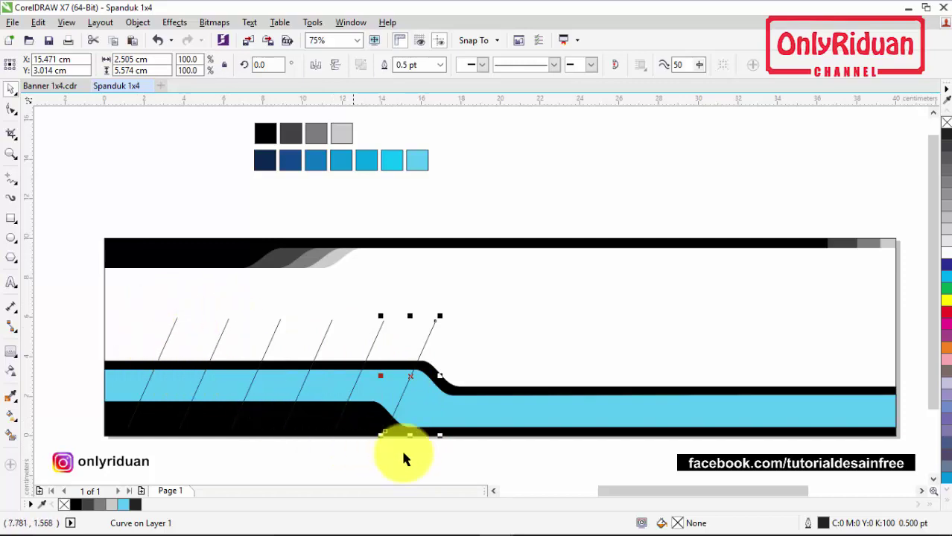
Step: Group the six slanted lines and deselect the group
drag(475, 456, 110, 287)
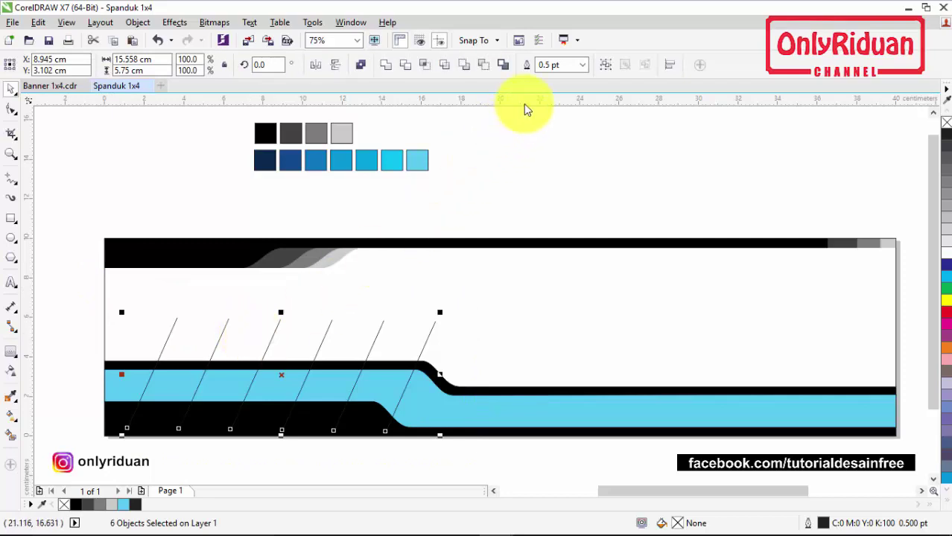
click(606, 64)
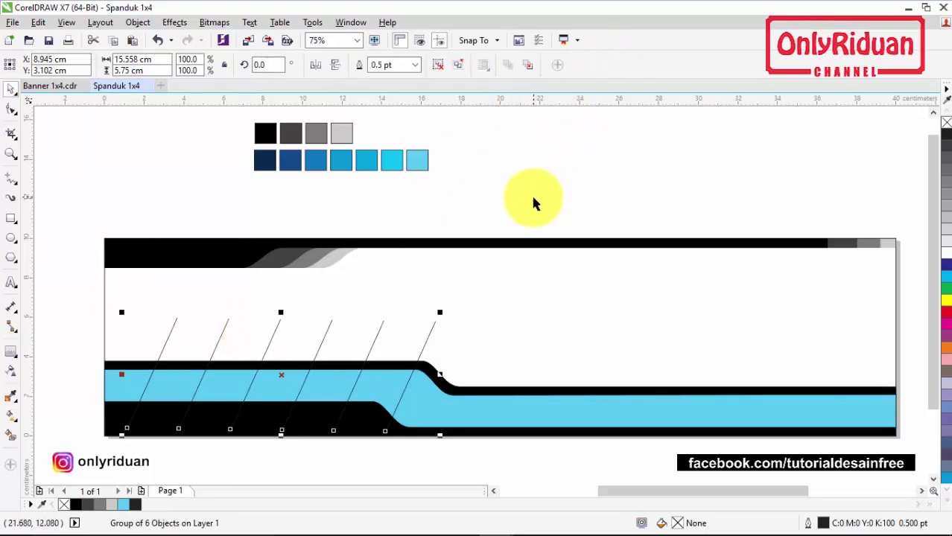
click(535, 198)
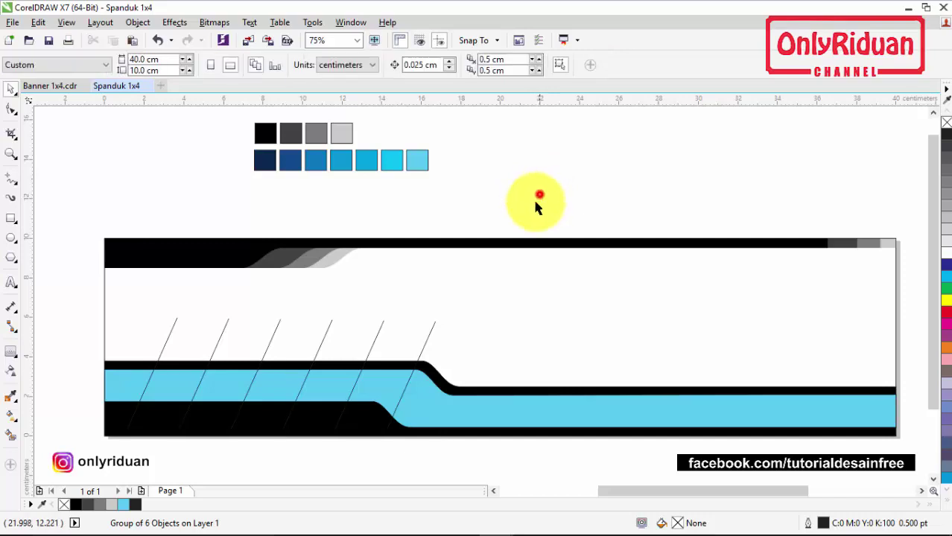
Step: Trim the light blue band with the group of slanted lines, and select the band to check the cuts
click(327, 333)
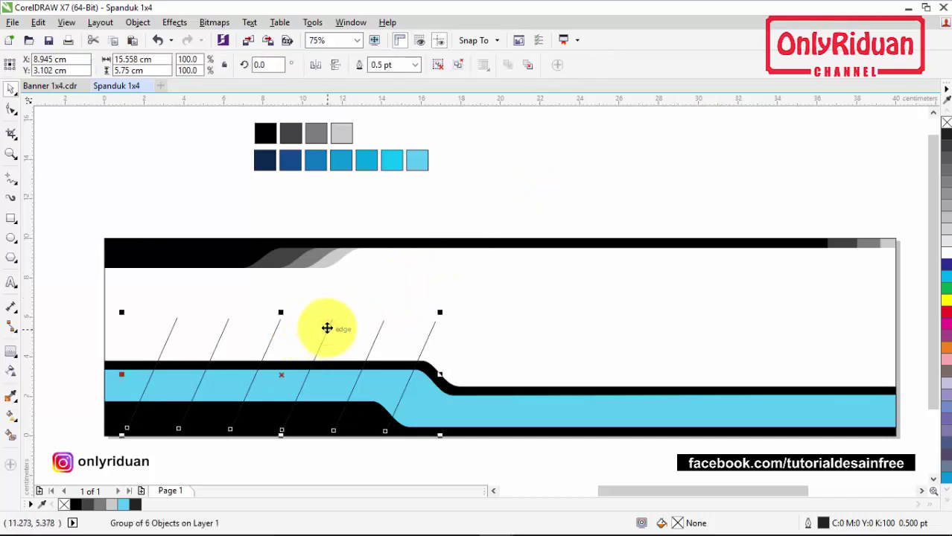
key(shift)
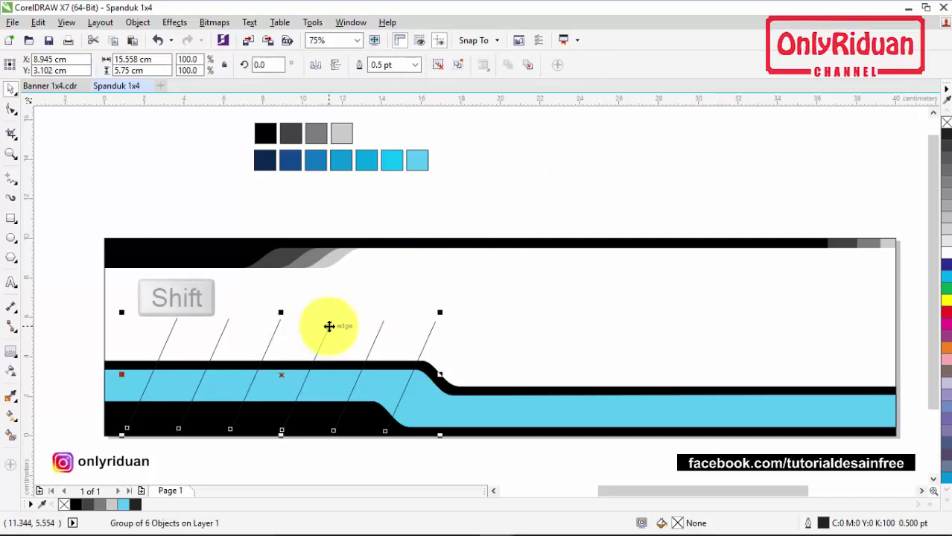
shift+click(500, 411)
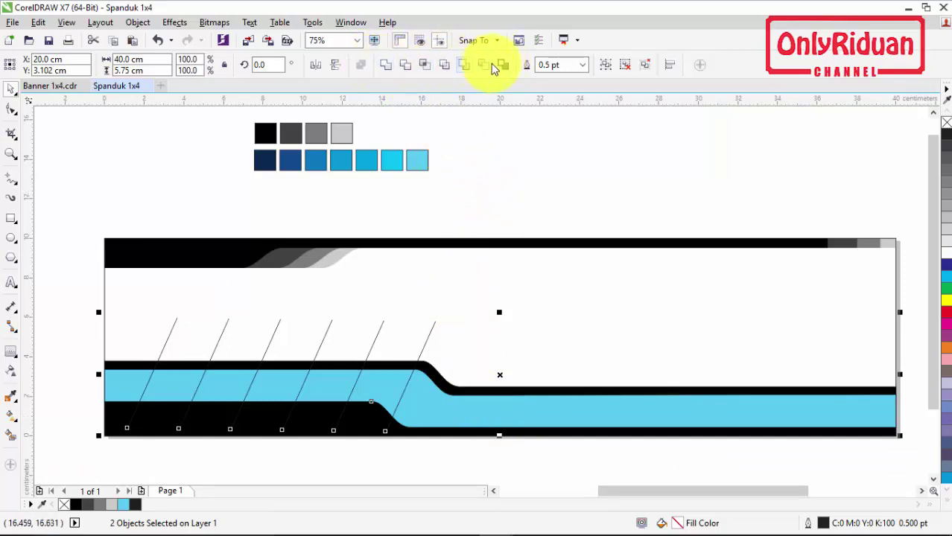
click(404, 66)
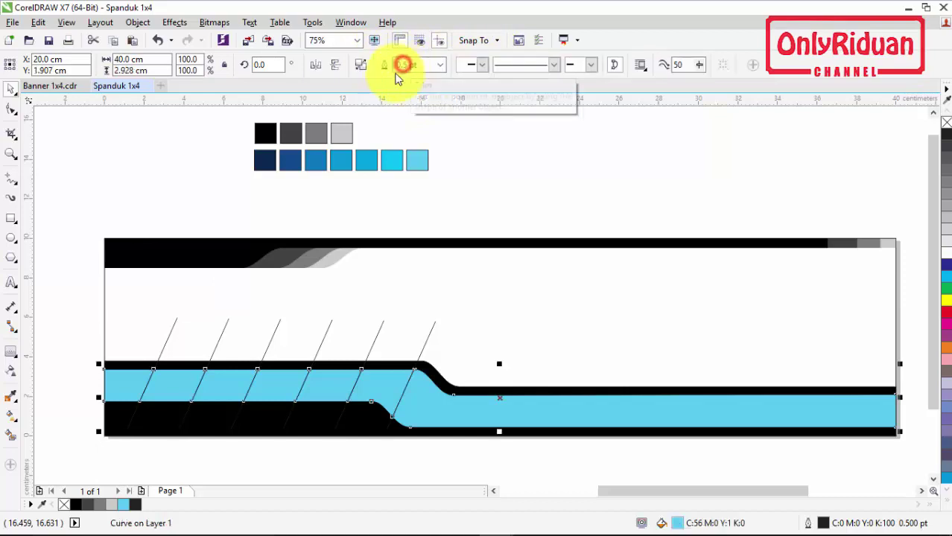
click(485, 195)
click(547, 417)
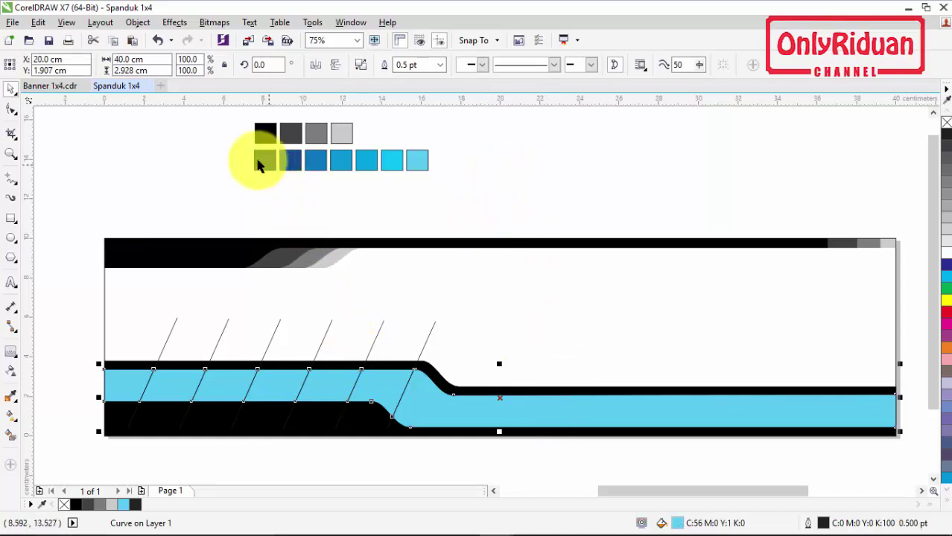
Step: Delete the group of six slanted lines, keeping the trimmed blue band
click(520, 203)
click(433, 325)
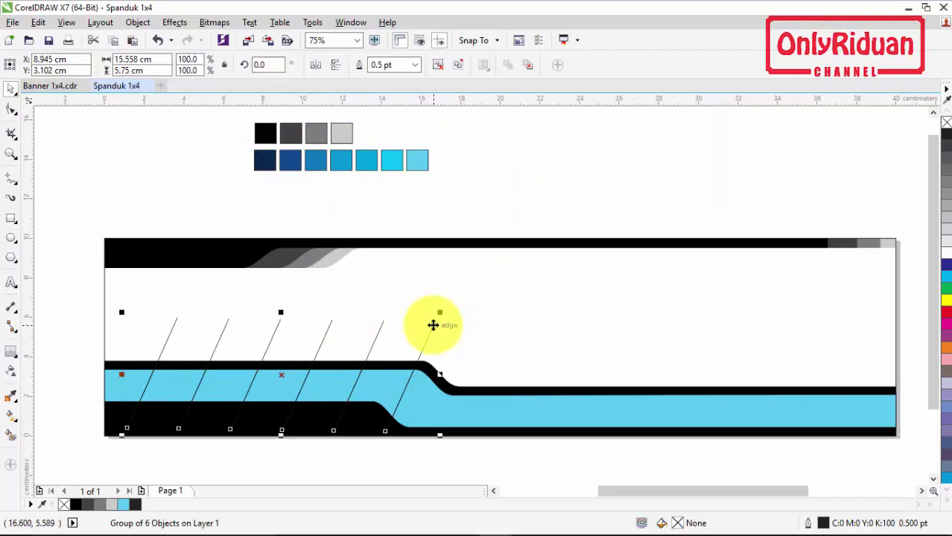
key(Escape)
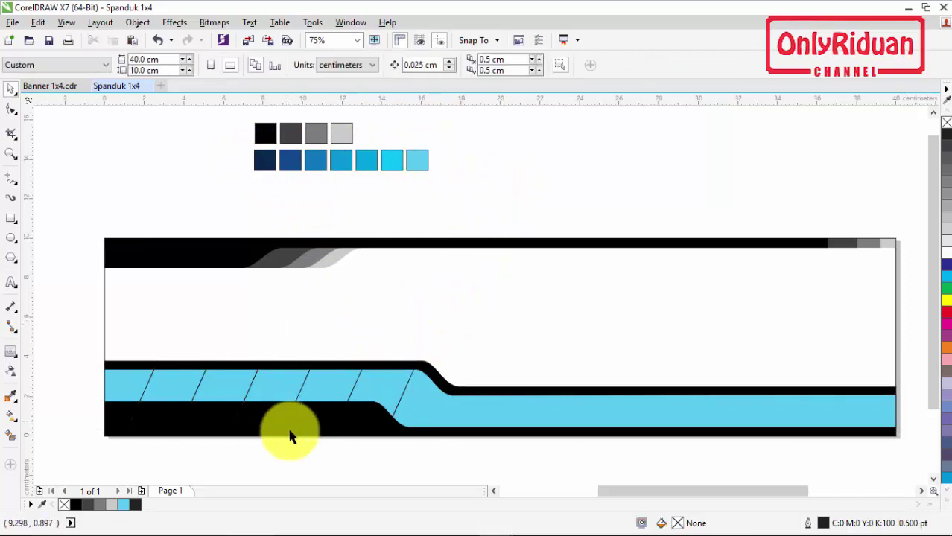
Step: Break the trimmed light blue band apart into separate pieces with Break Curve Apart
click(415, 406)
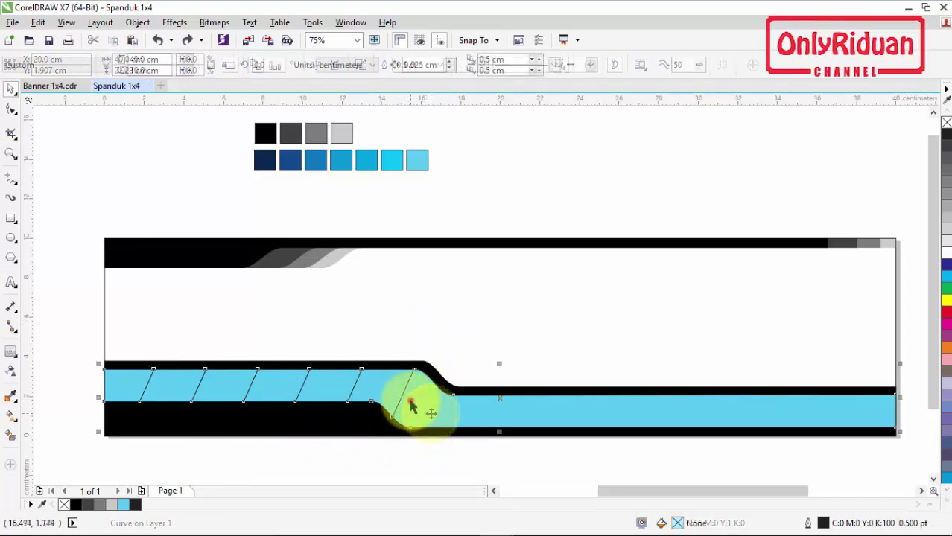
mouse_move(410, 403)
mouse_down()
mouse_move(425, 410)
mouse_move(451, 374)
mouse_move(421, 404)
mouse_up()
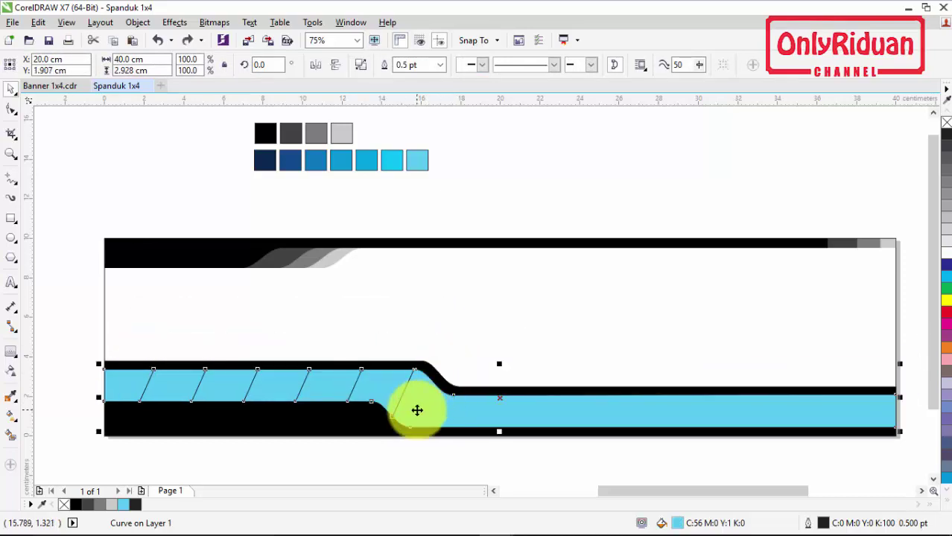
click(133, 23)
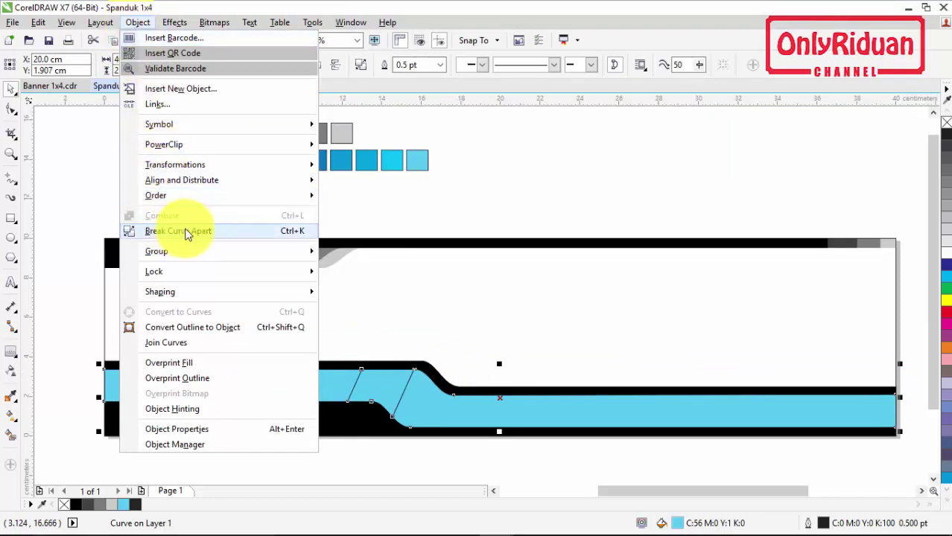
click(436, 330)
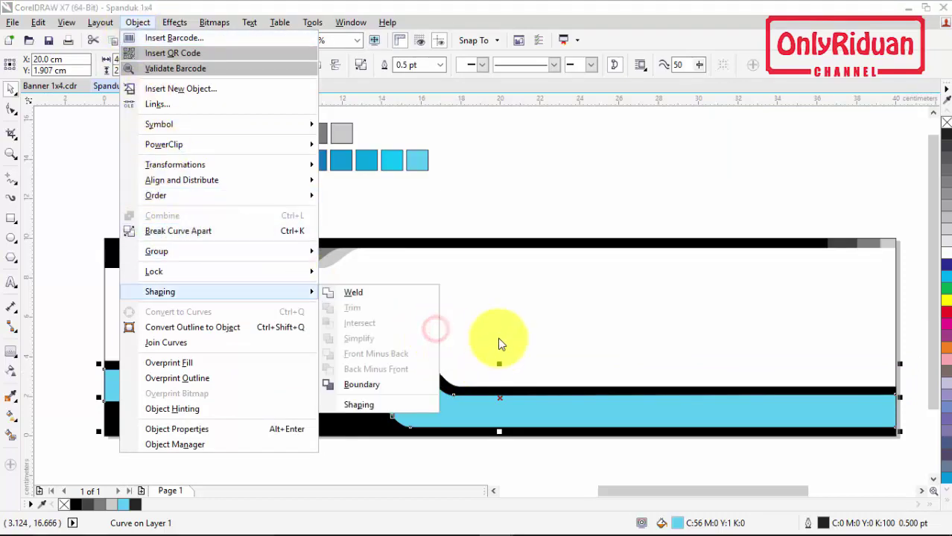
click(498, 337)
key(ctrl+k)
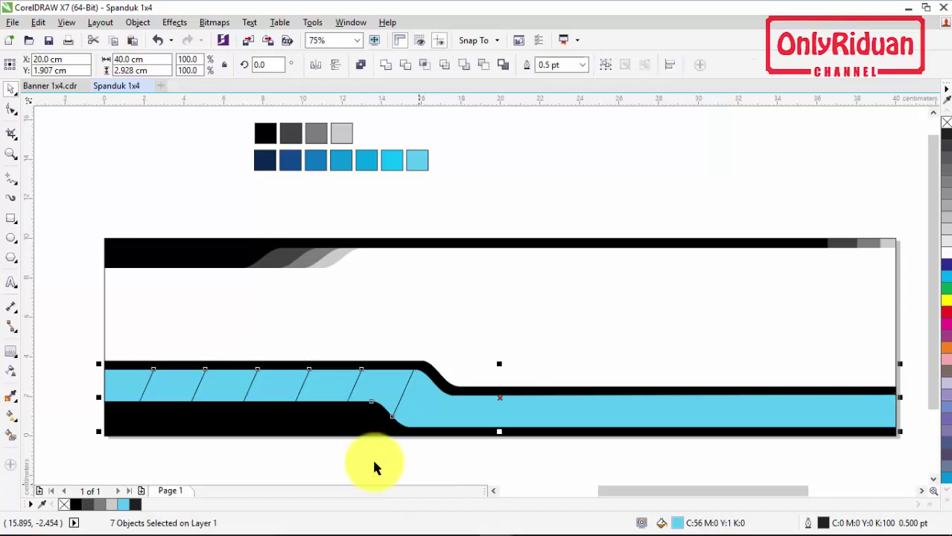
Step: Sample the navy and dark blue palette squares with the Color Eyedropper and fill the band's first and second slanted segments with them respectively
click(65, 301)
click(285, 391)
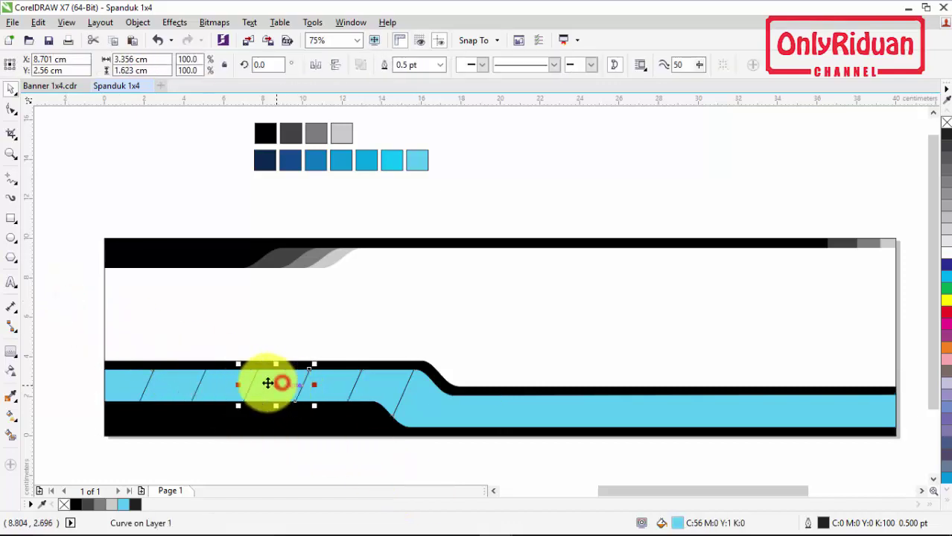
click(130, 385)
drag(177, 393, 372, 387)
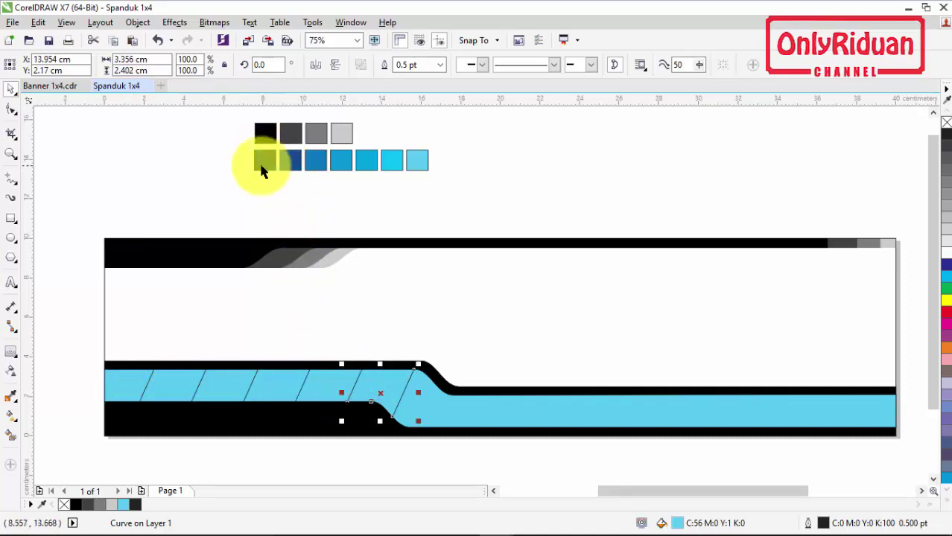
click(12, 398)
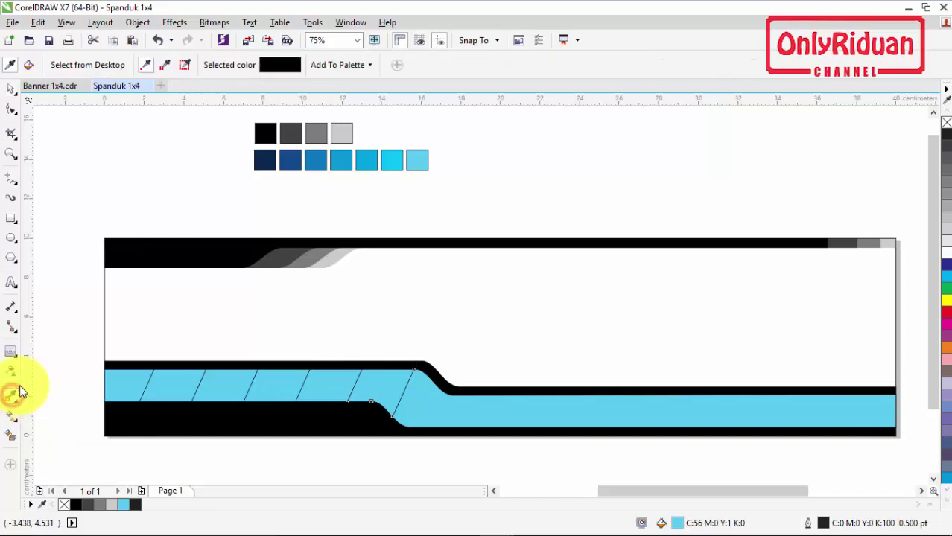
click(268, 160)
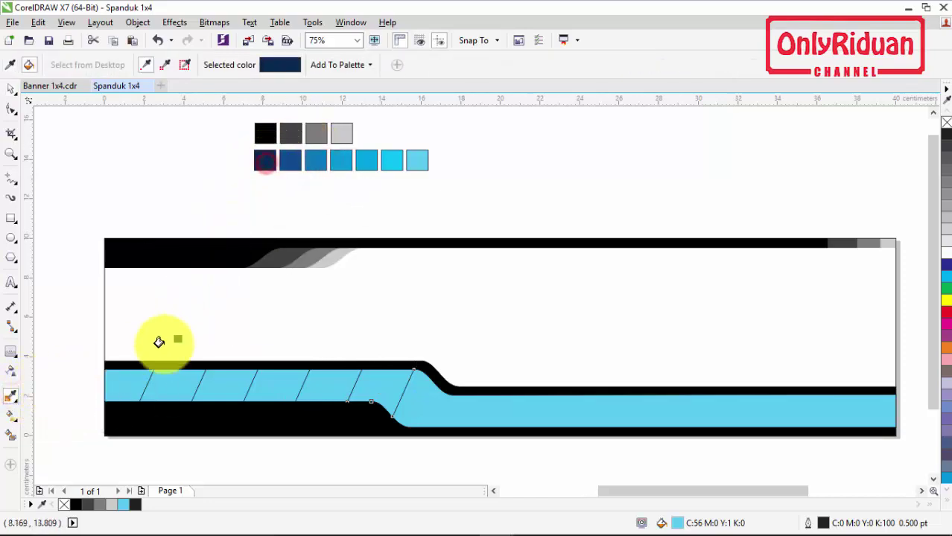
click(119, 381)
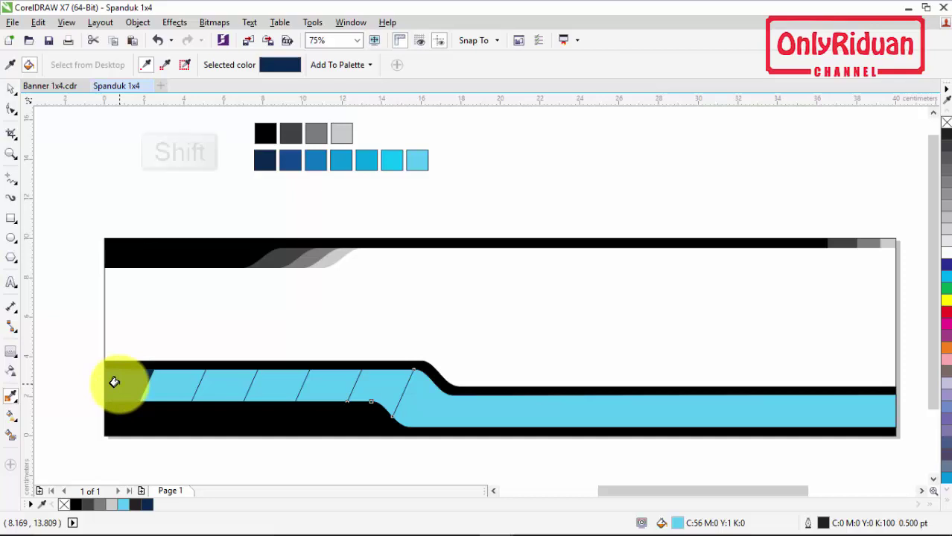
shift+click(114, 382)
shift+click(290, 160)
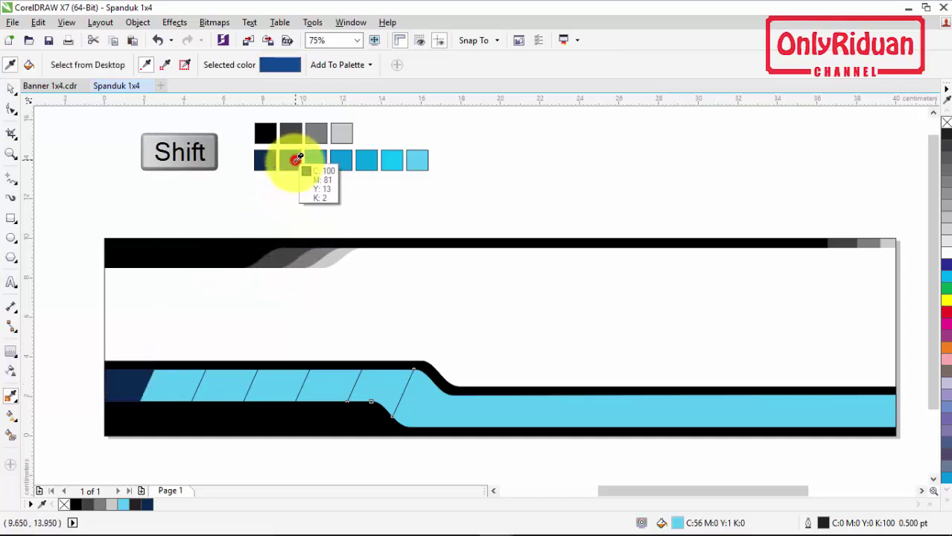
click(161, 378)
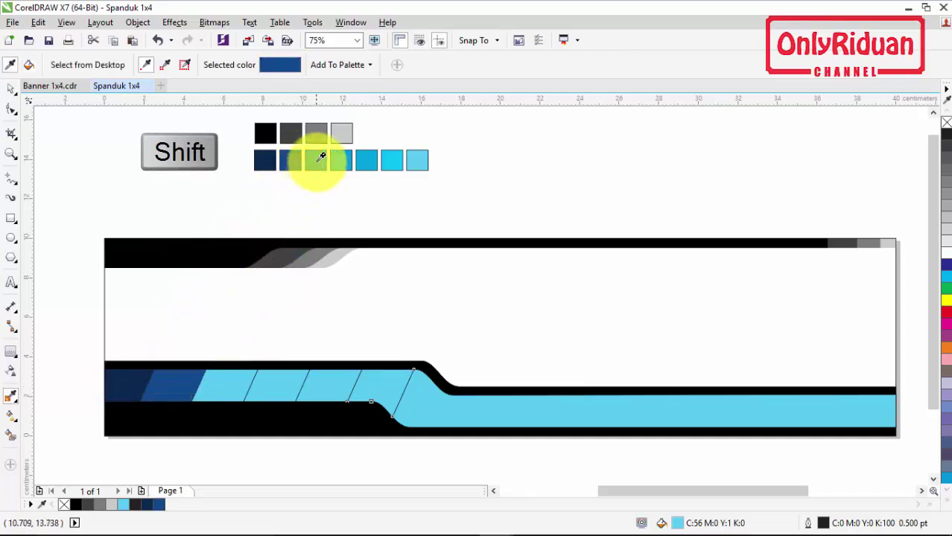
Step: Fill the third through sixth slanted segments with the third through sixth blue palette swatches, in order from darker to lighter
shift+click(315, 160)
click(220, 374)
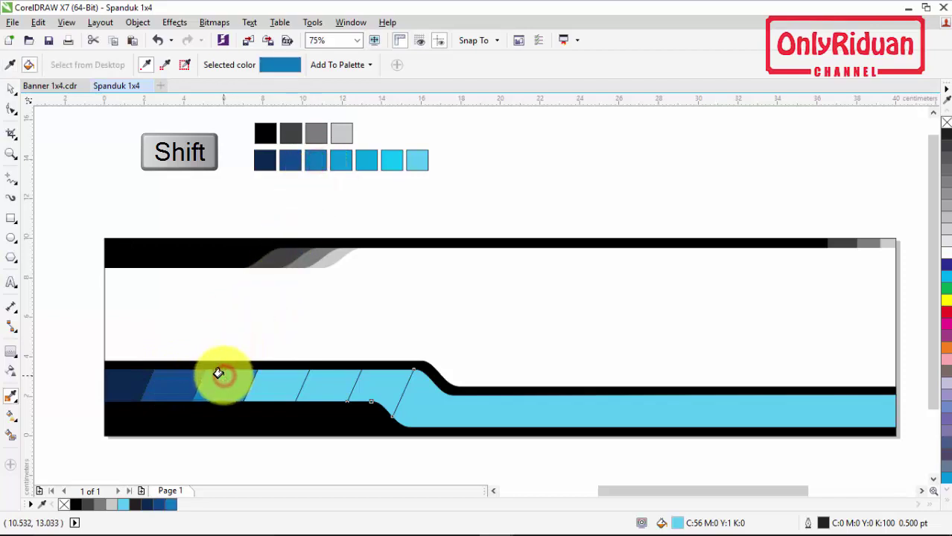
shift+click(341, 160)
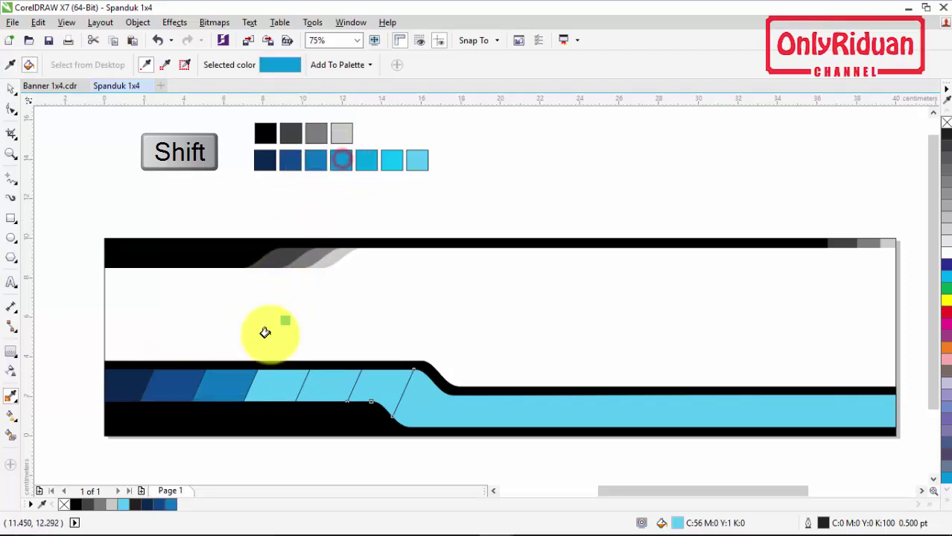
click(257, 379)
shift+click(370, 158)
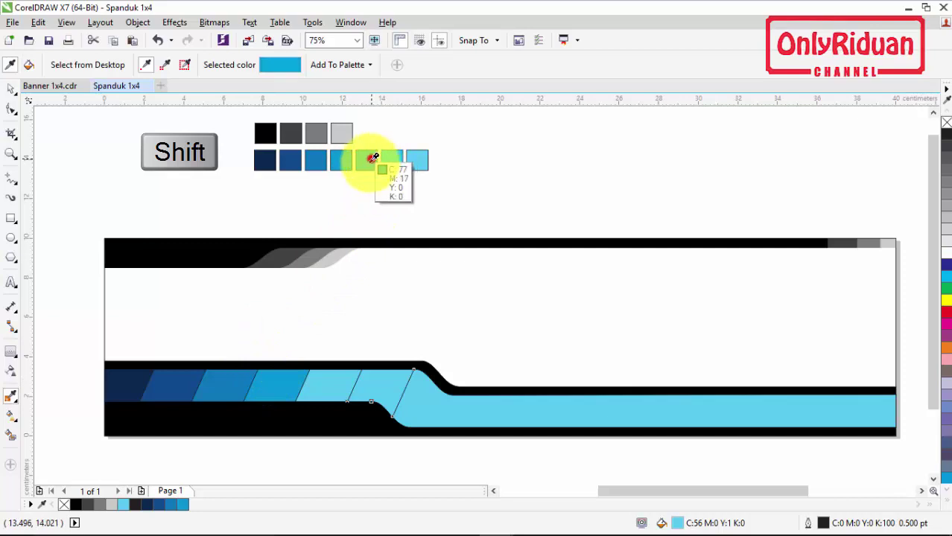
click(320, 378)
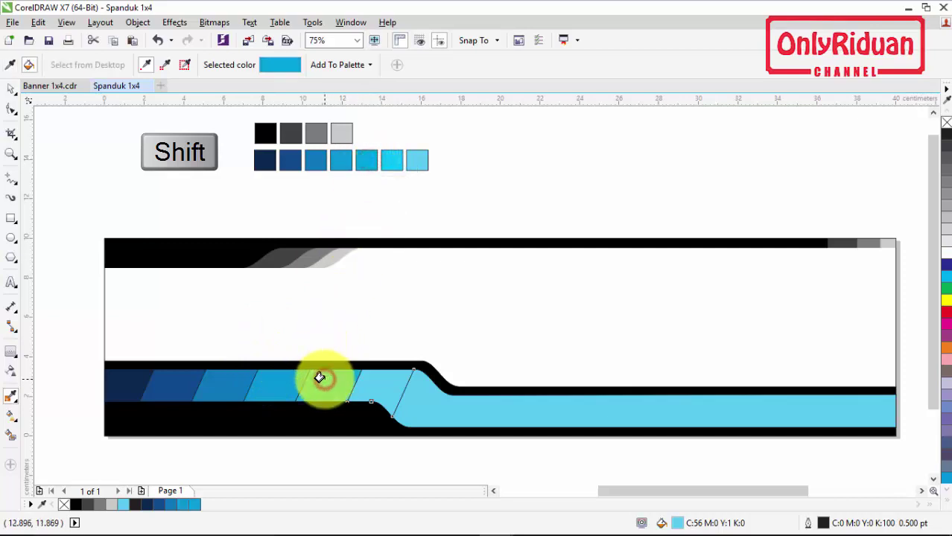
shift+click(400, 151)
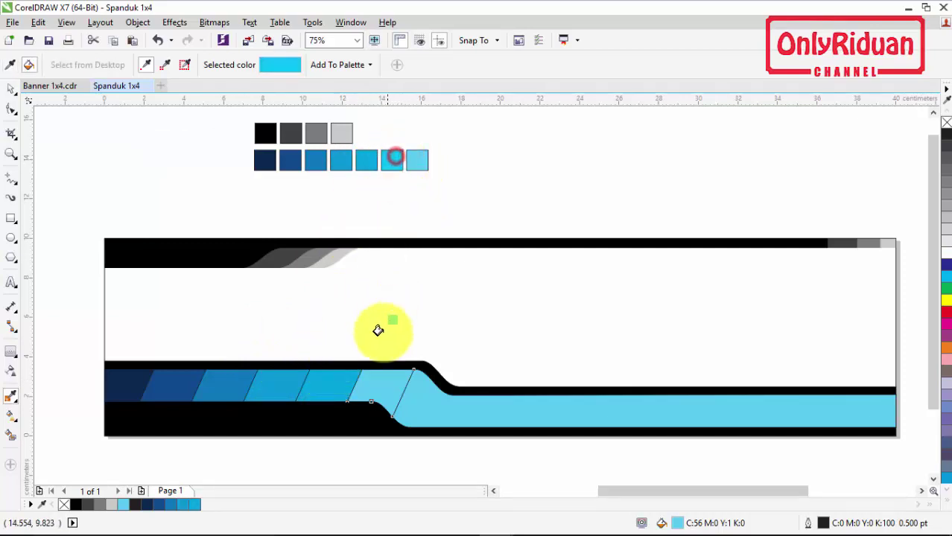
click(371, 377)
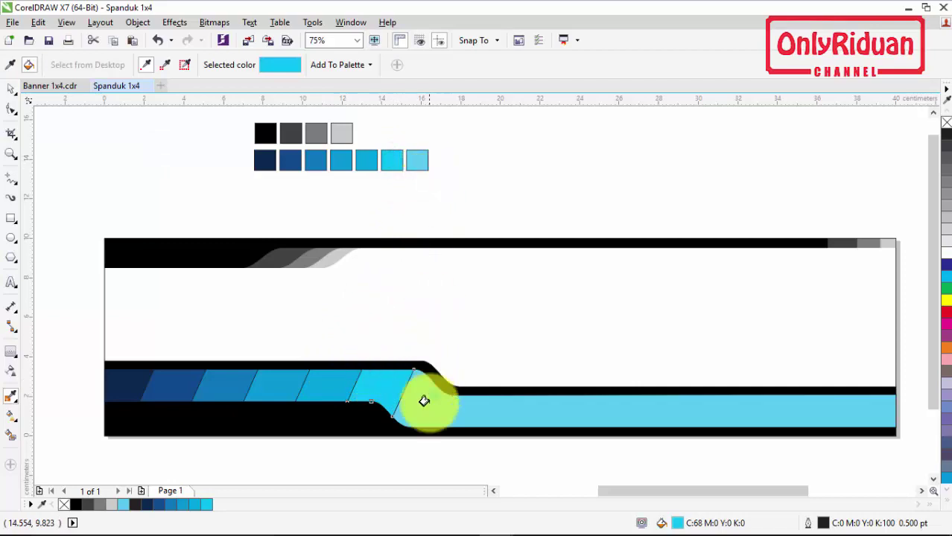
Step: Set the outline width to None for all the lower blue segments and the black shape behind them
click(11, 88)
click(65, 136)
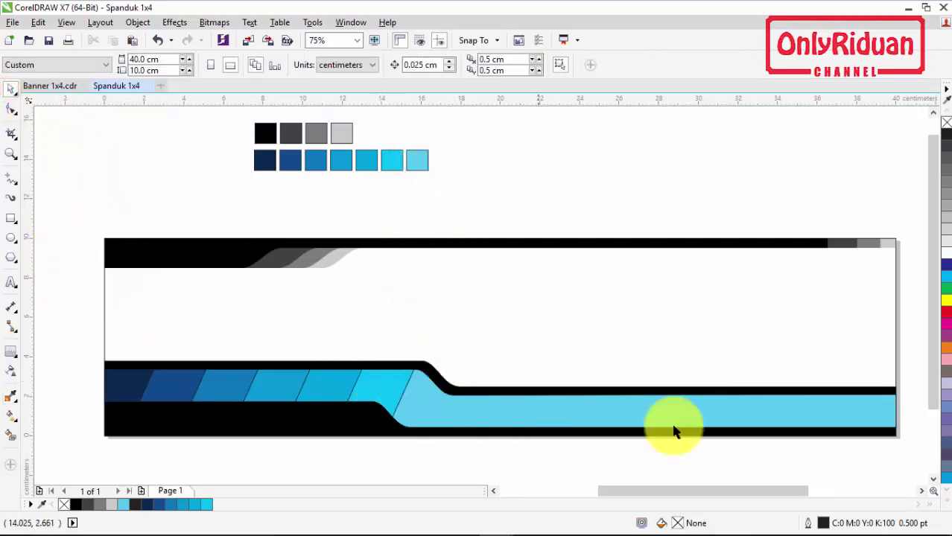
drag(924, 459, 94, 326)
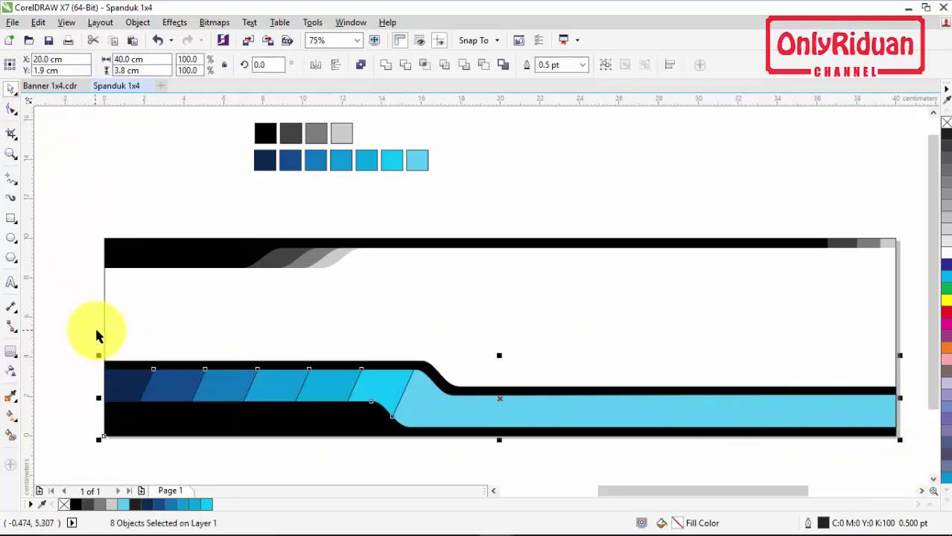
click(583, 65)
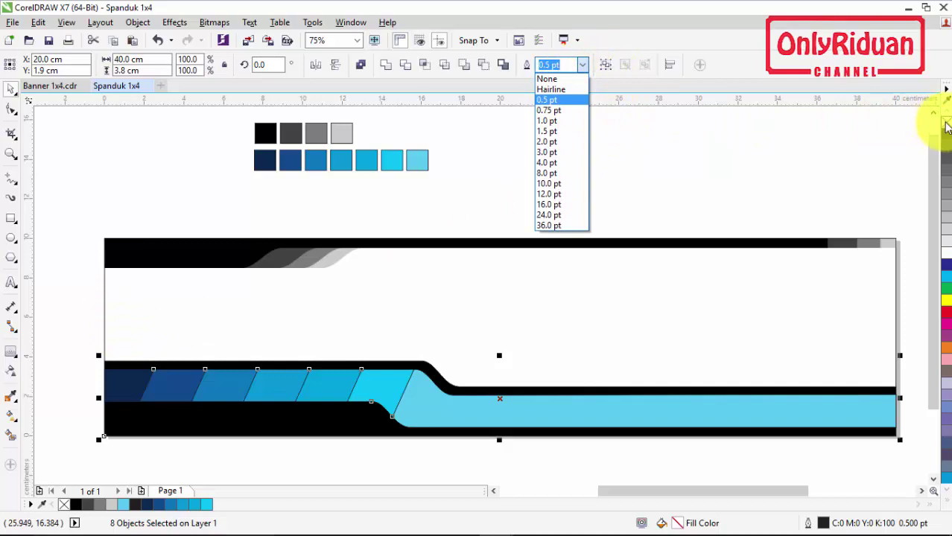
click(547, 78)
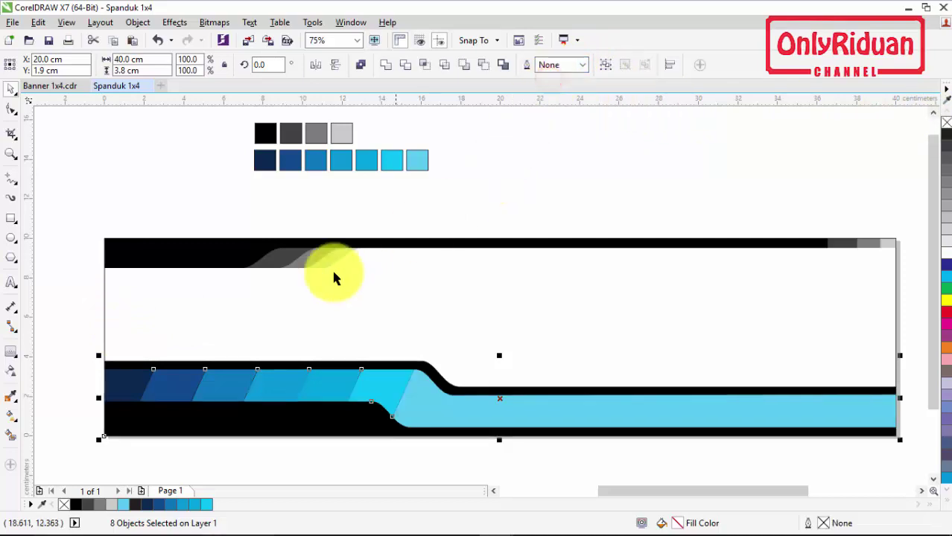
click(79, 281)
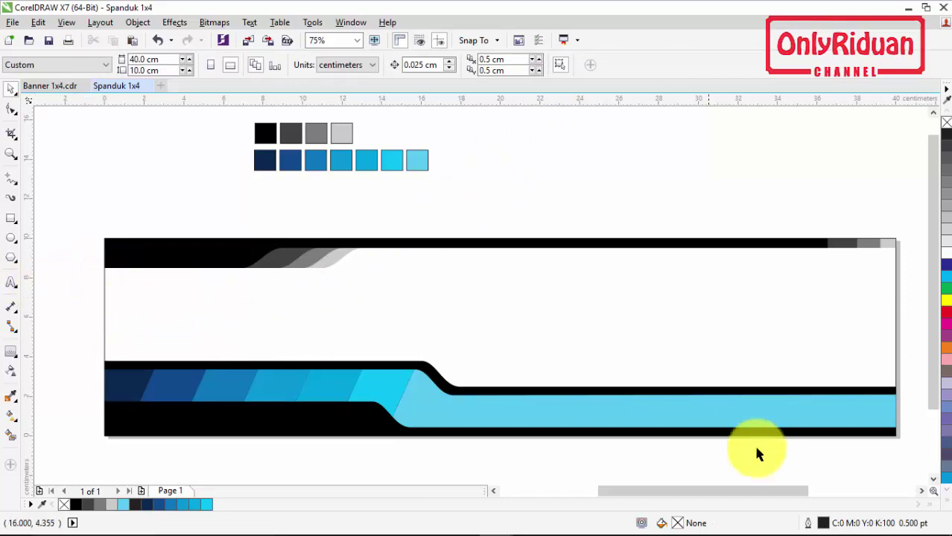
Step: Draw a rectangle in the white area at the banner's right and set its size to 3 cm wide by 2 cm high
click(922, 492)
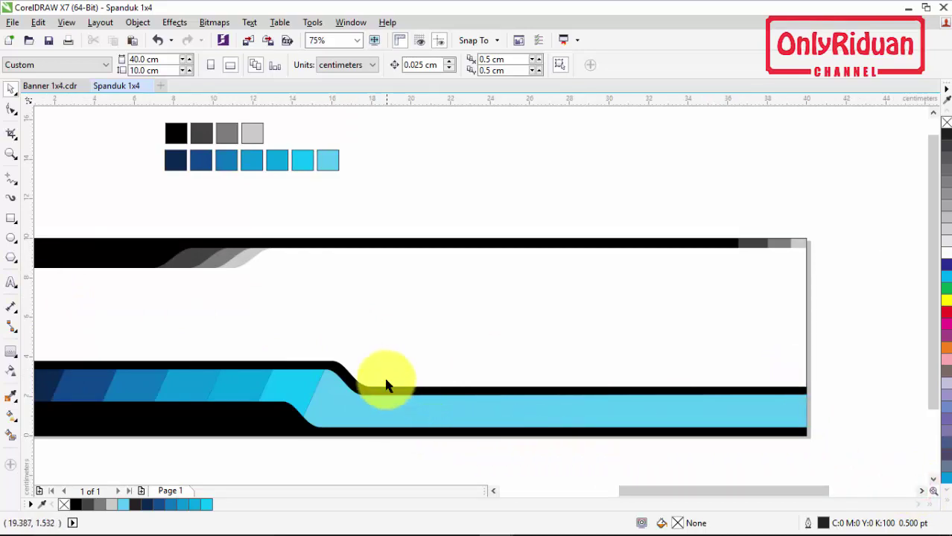
drag(937, 325, 938, 354)
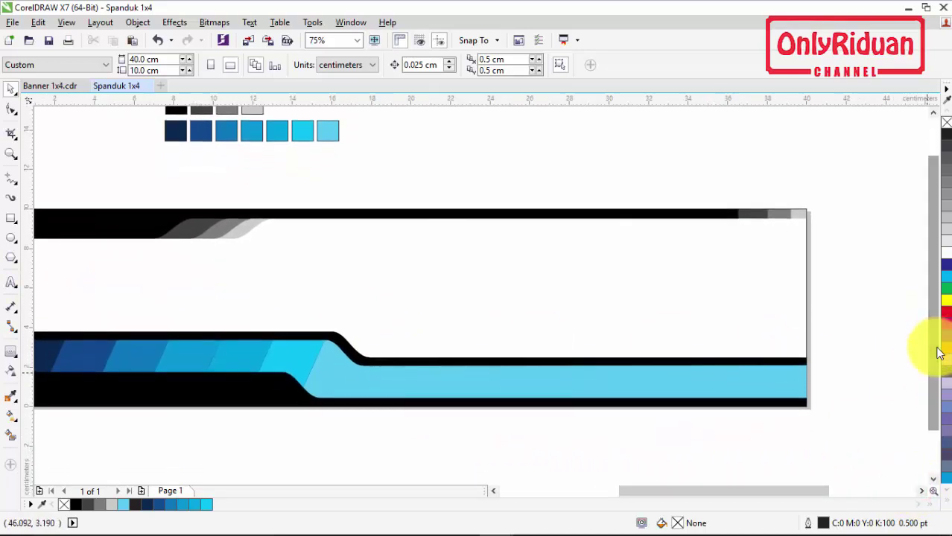
click(11, 219)
drag(578, 274, 665, 333)
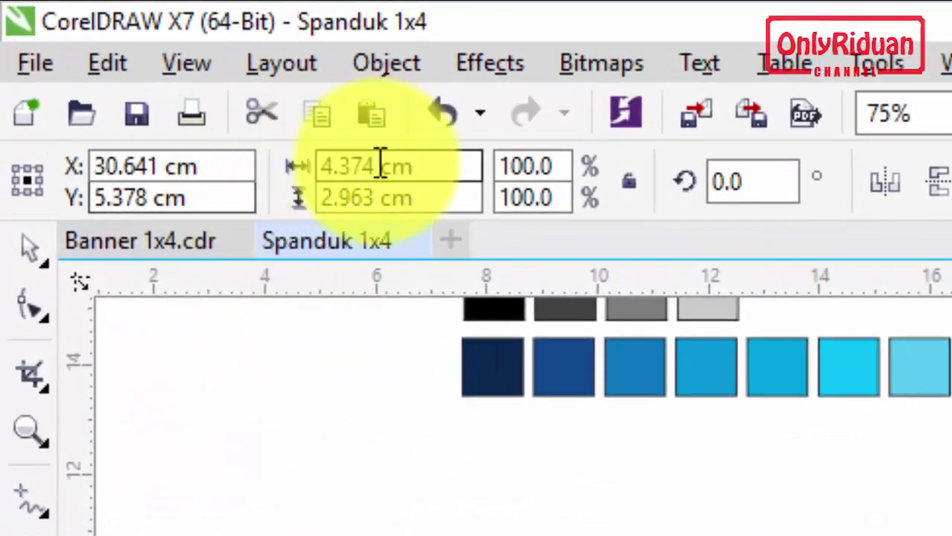
double_click(368, 166)
text(3)
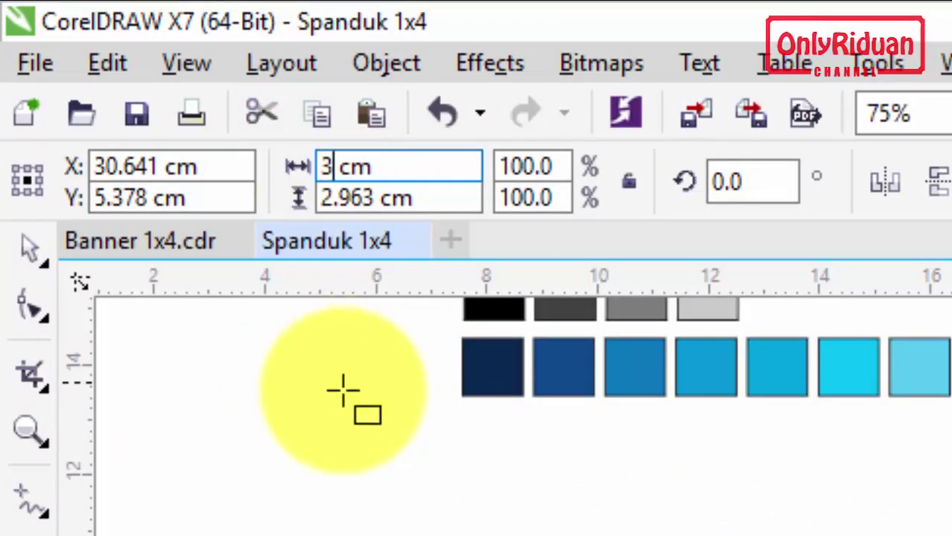
double_click(380, 197)
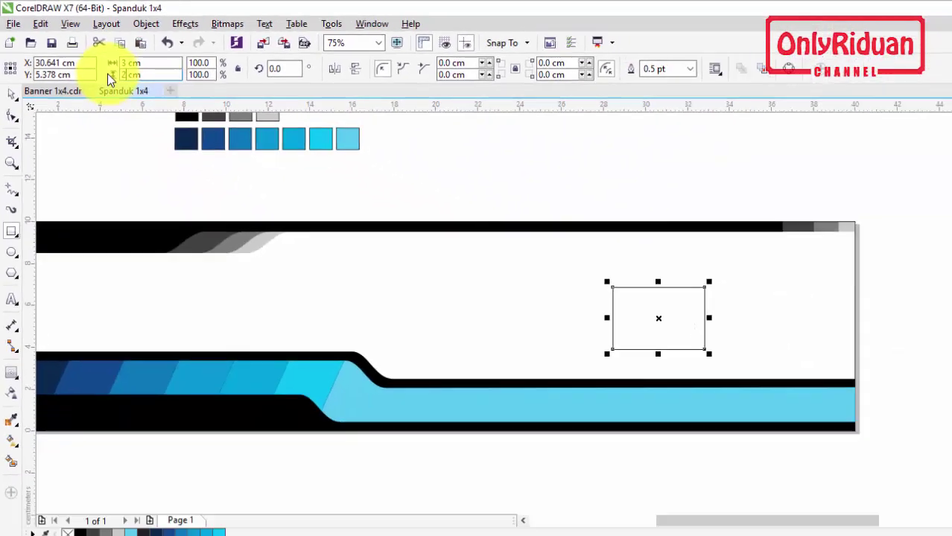
text(2)
key(Return)
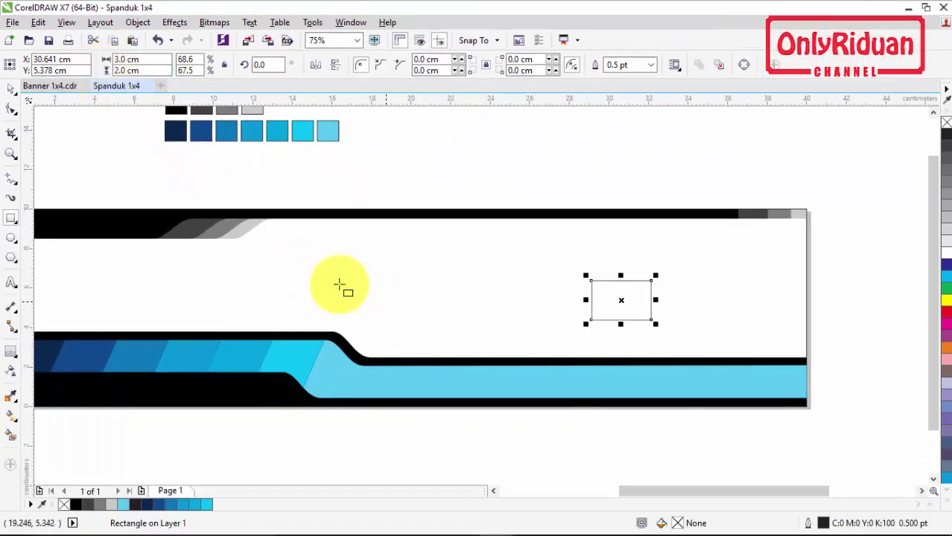
Step: Move the rectangle onto the right end of the light blue band and fill it with 10% black
click(11, 88)
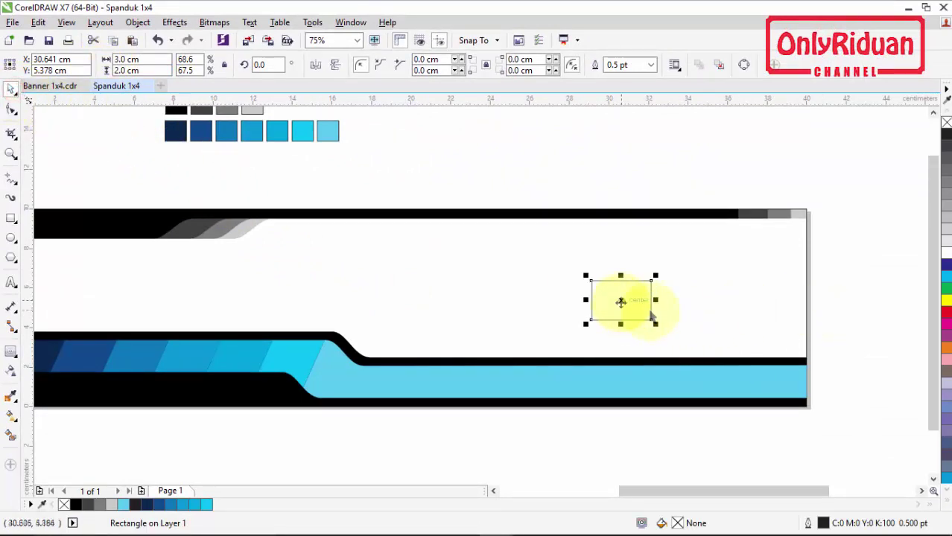
drag(621, 300, 769, 380)
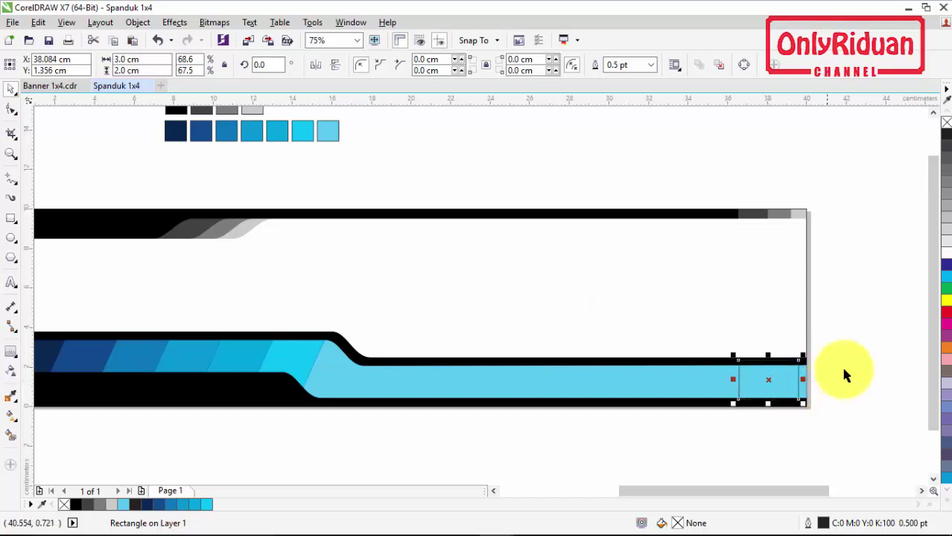
click(944, 241)
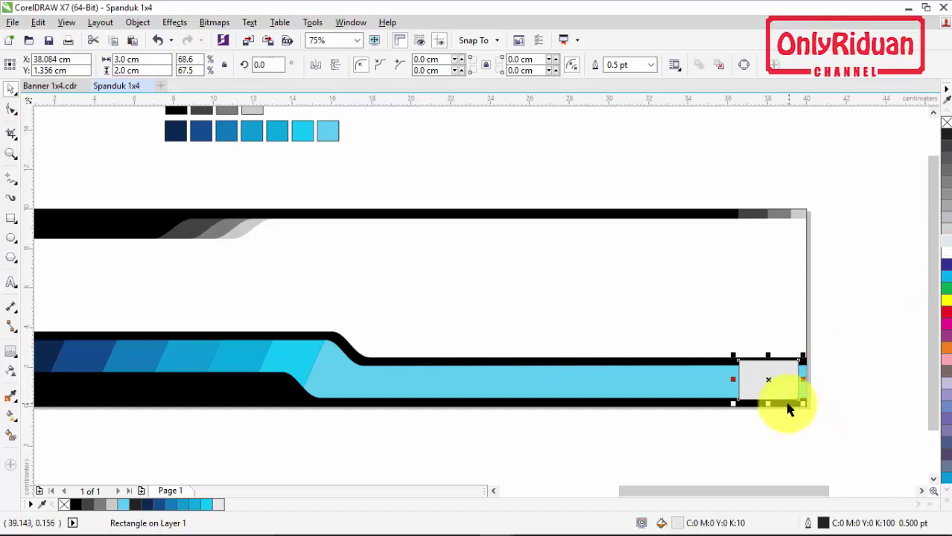
Step: Copy the light grey rectangle five times leftward along the band, leaving gaps of about 0.25 cm, to make a row of six
scroll(778, 384, up, 1)
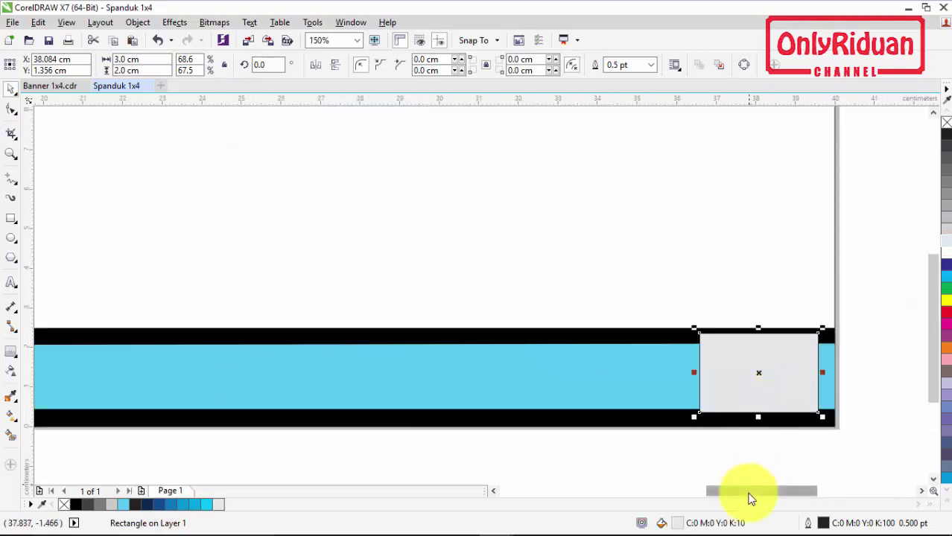
drag(751, 500, 743, 496)
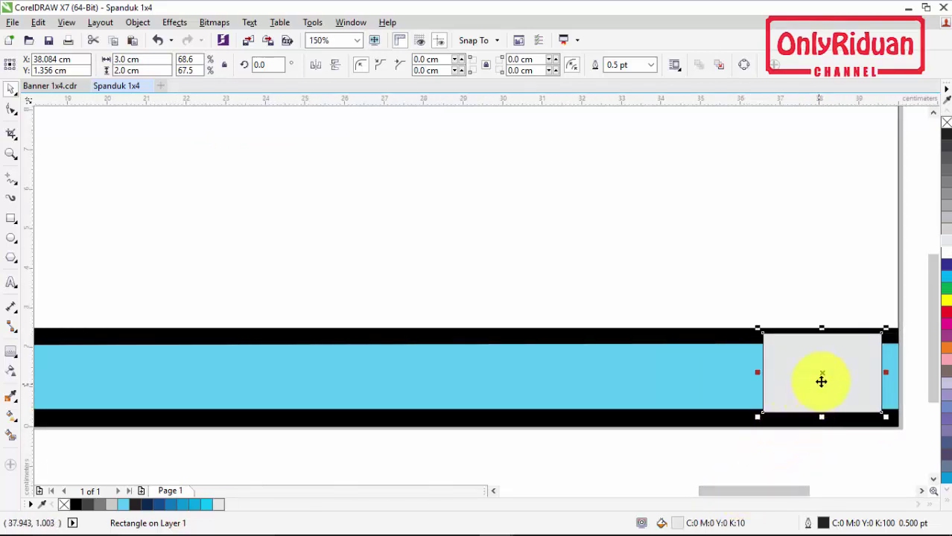
drag(821, 379, 696, 379)
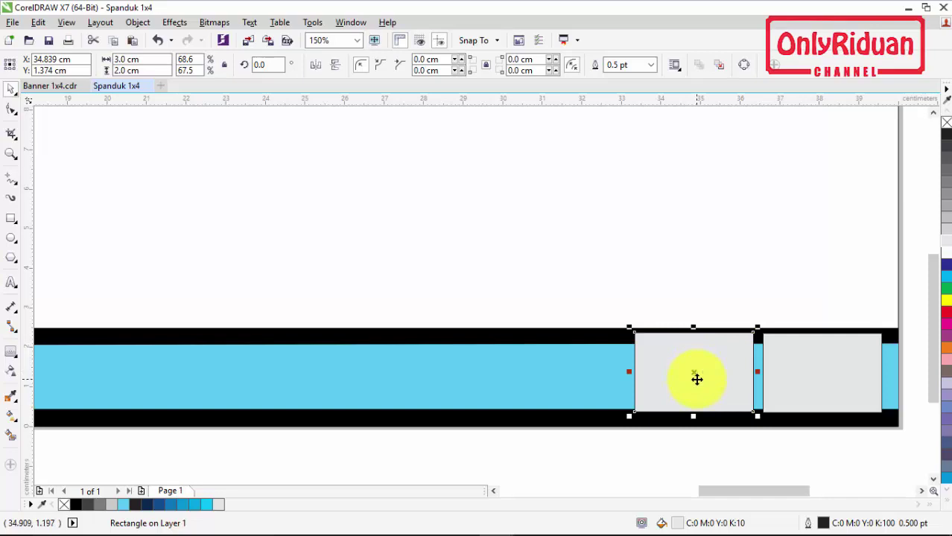
key(ctrl+d)
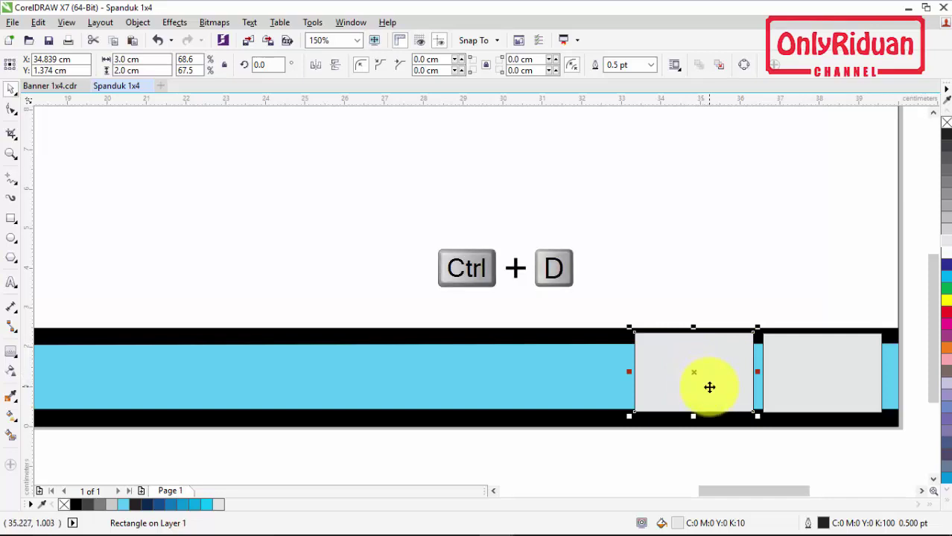
key(ctrl+d)
key(ctrl+d)
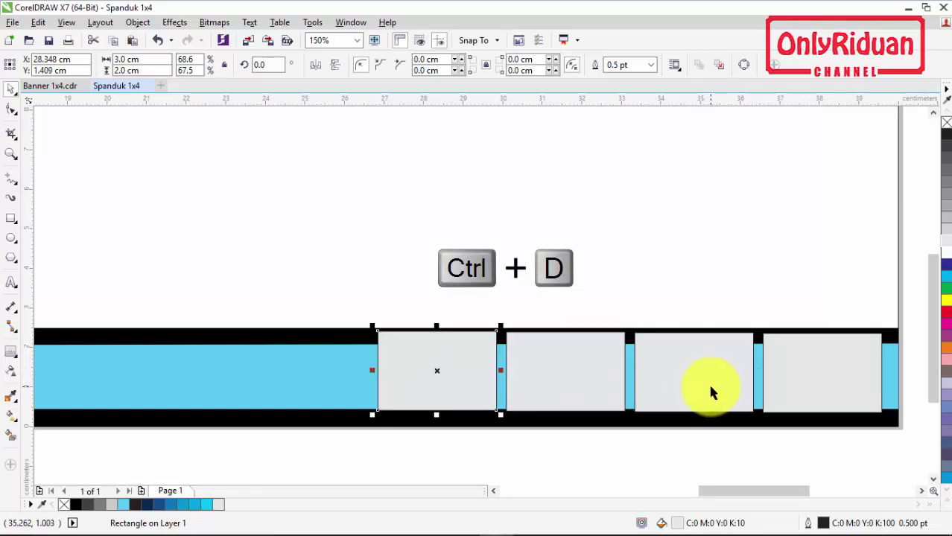
key(ctrl+d)
key(ctrl+d)
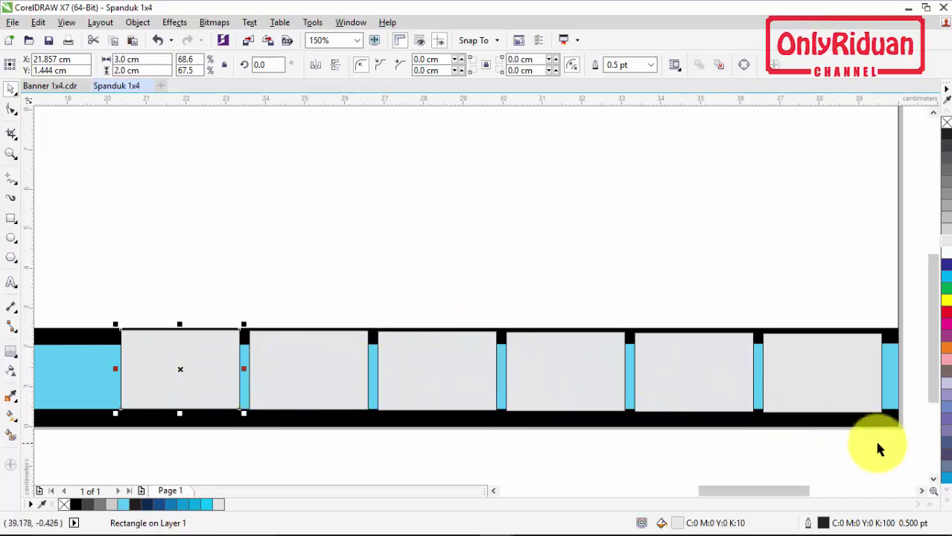
Step: Align the centres of the six grey rectangles in one horizontal row and nudge them up 0.025 cm
drag(879, 448, 112, 311)
key(e)
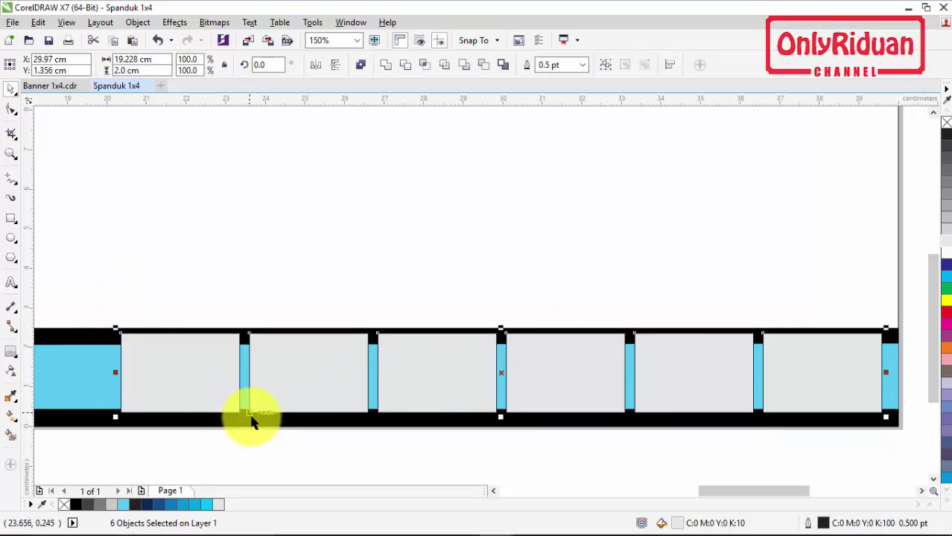
key(Up)
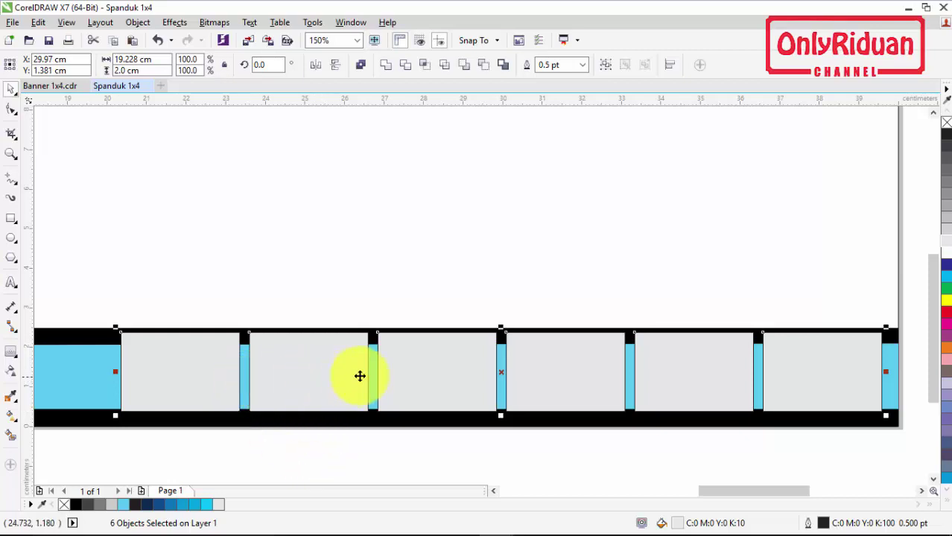
click(648, 463)
scroll(649, 454, down, 1)
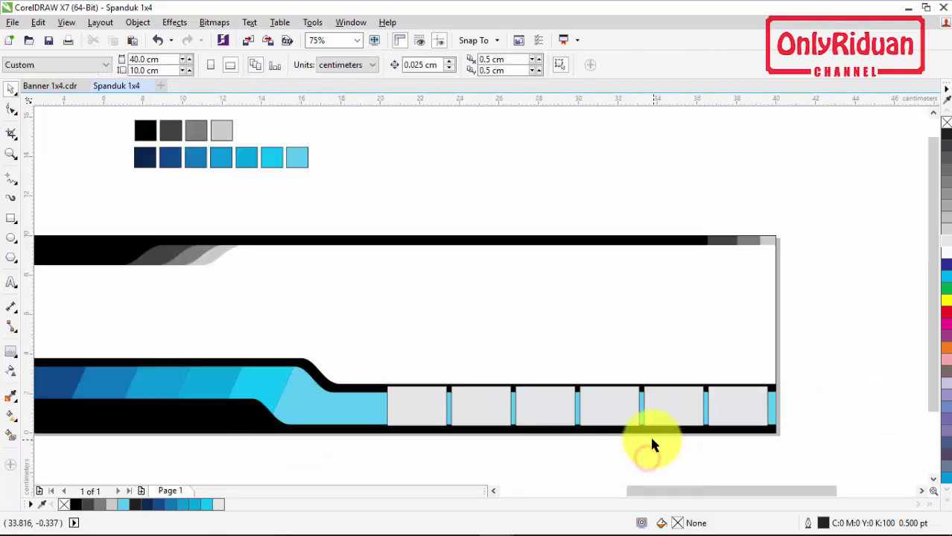
scroll(626, 447, down, 1)
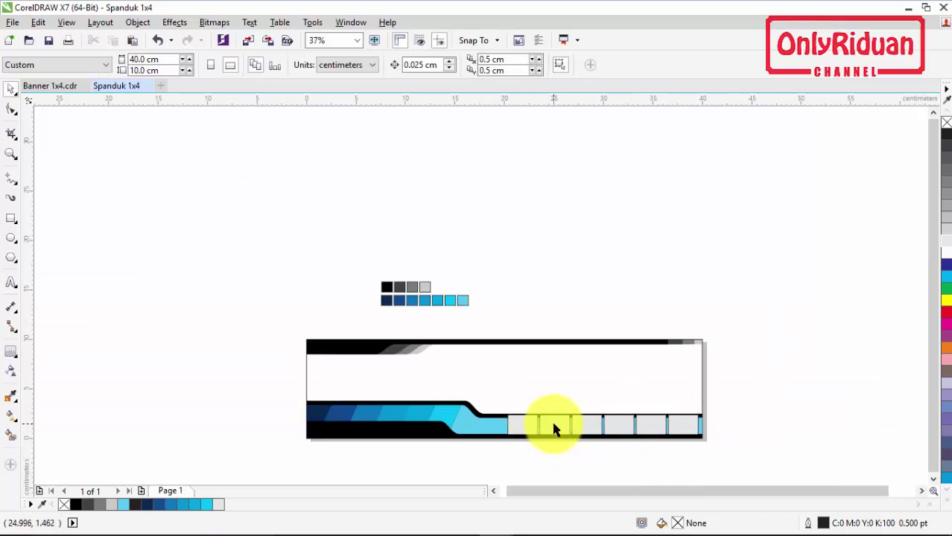
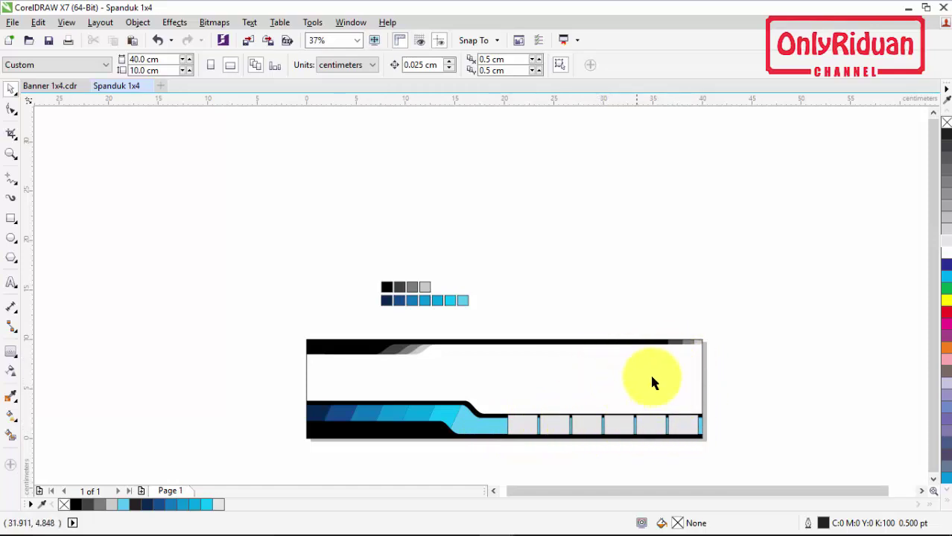
click(348, 371)
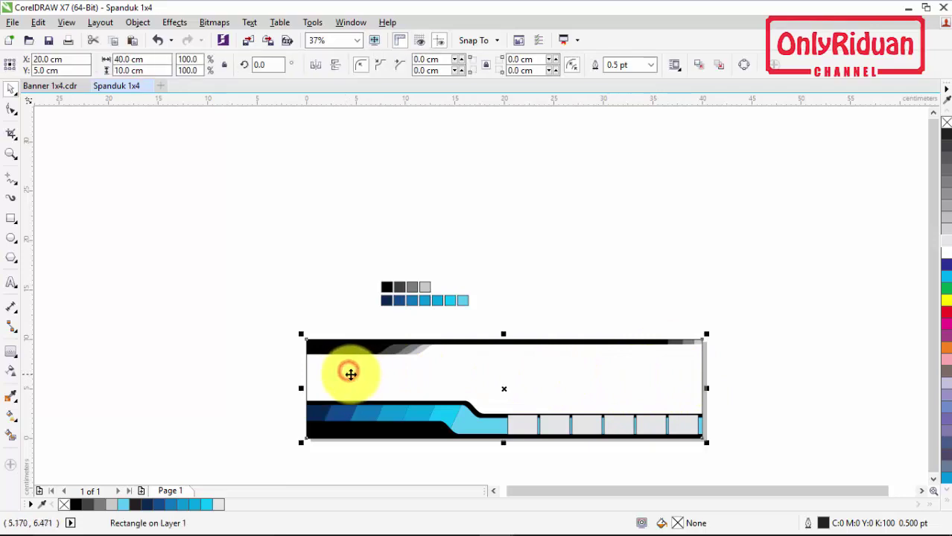
click(768, 361)
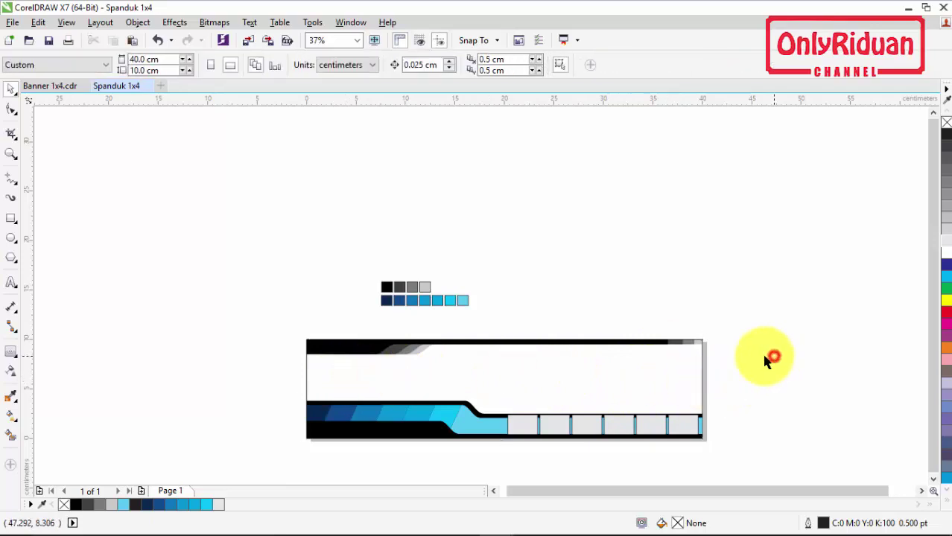
Step: Switch to Banner 1x4.cdr and move the group of colour swatches off the photo page to the empty area below it
click(59, 87)
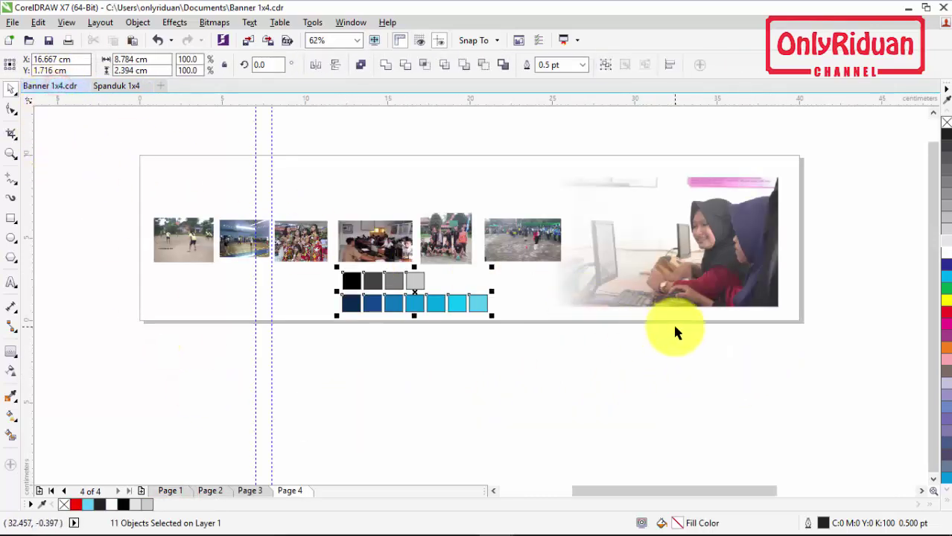
click(13, 23)
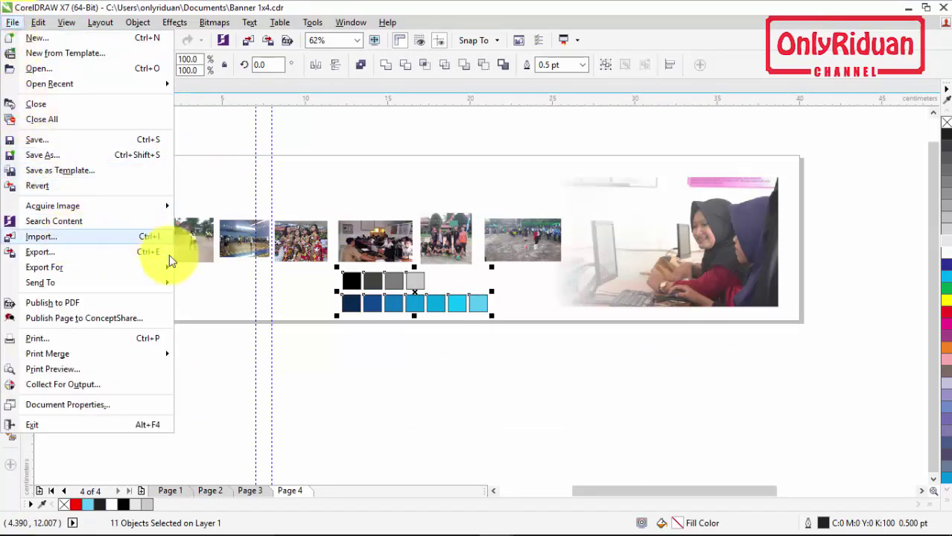
click(417, 375)
drag(518, 377, 332, 269)
drag(414, 291, 437, 396)
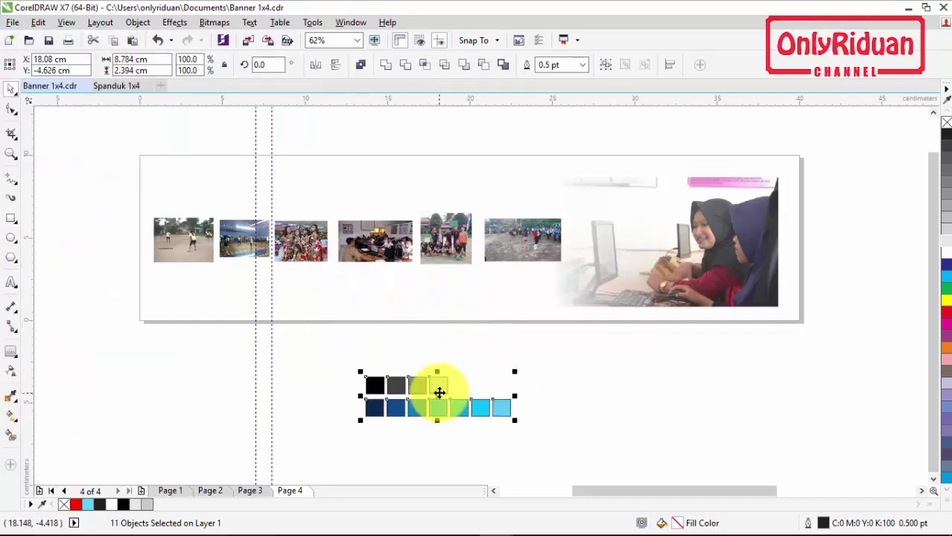
Step: Copy all seven photos from Banner 1x4.cdr and paste them onto a new second page in Spanduk 1x4
drag(826, 346, 126, 141)
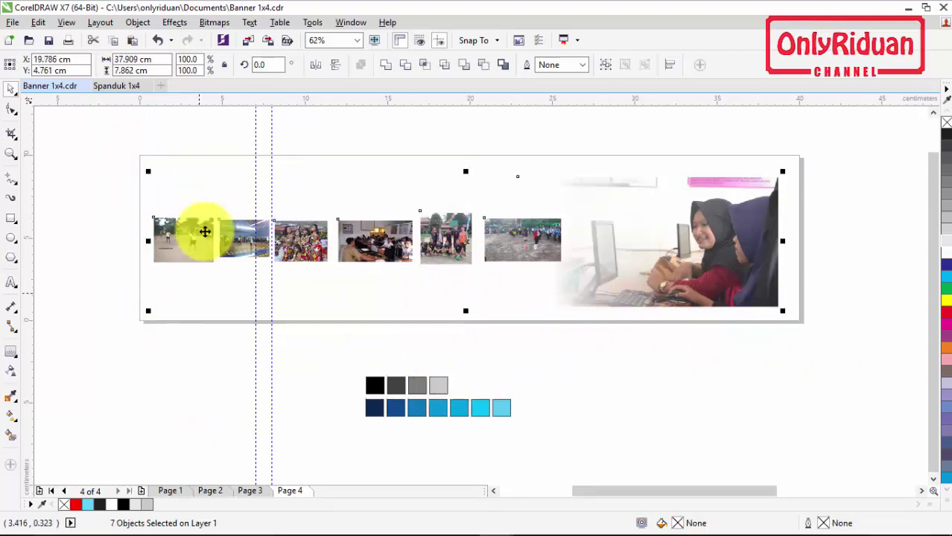
click(119, 85)
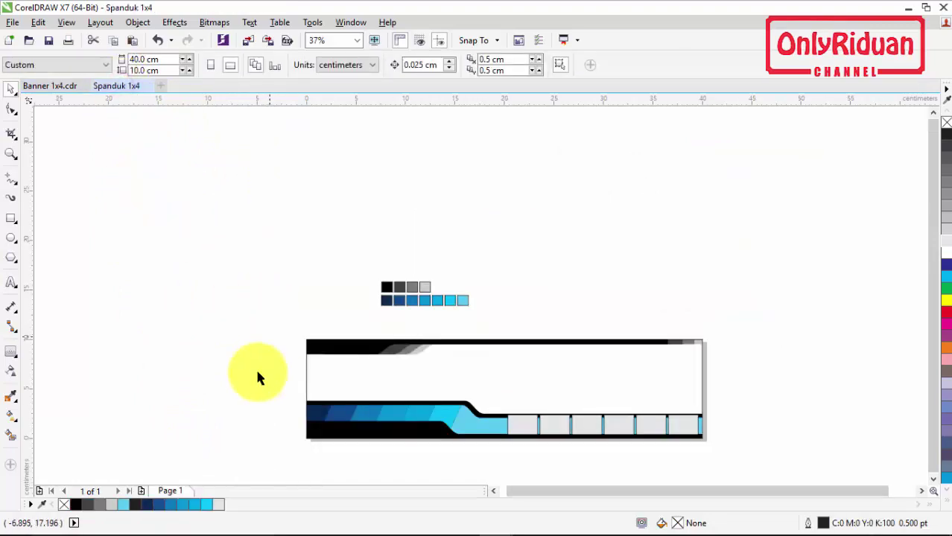
click(142, 491)
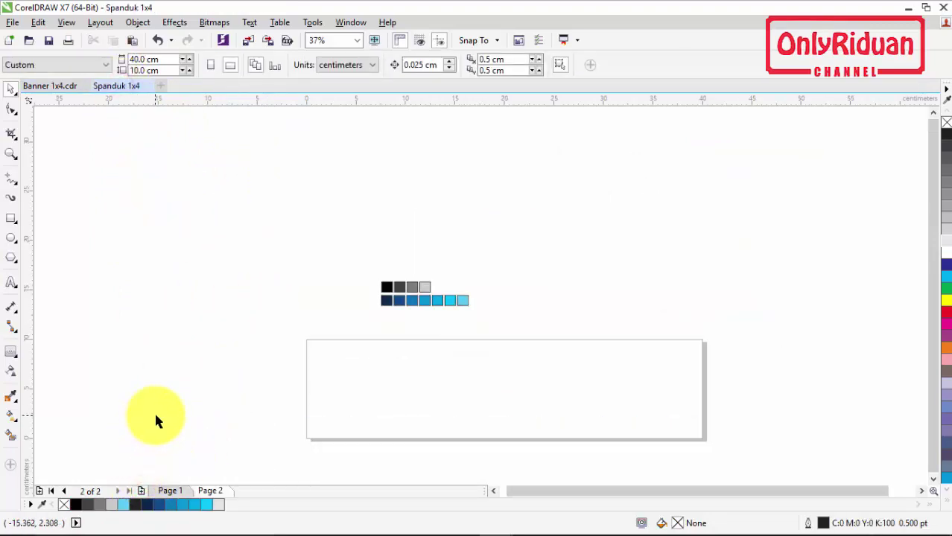
key(ctrl+v)
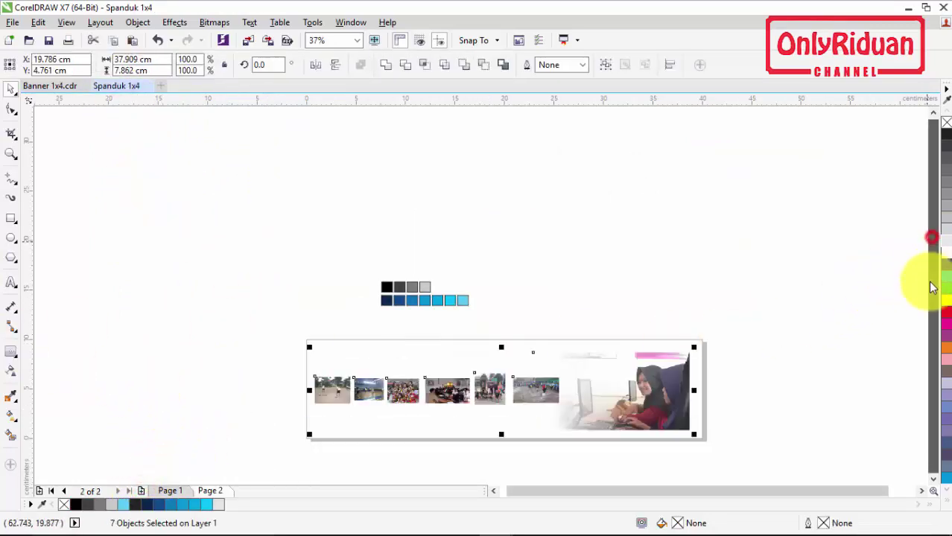
Step: Move the large computer-lab photo off the page to the pasteboard above it and return to Page 1
click(596, 398)
click(766, 395)
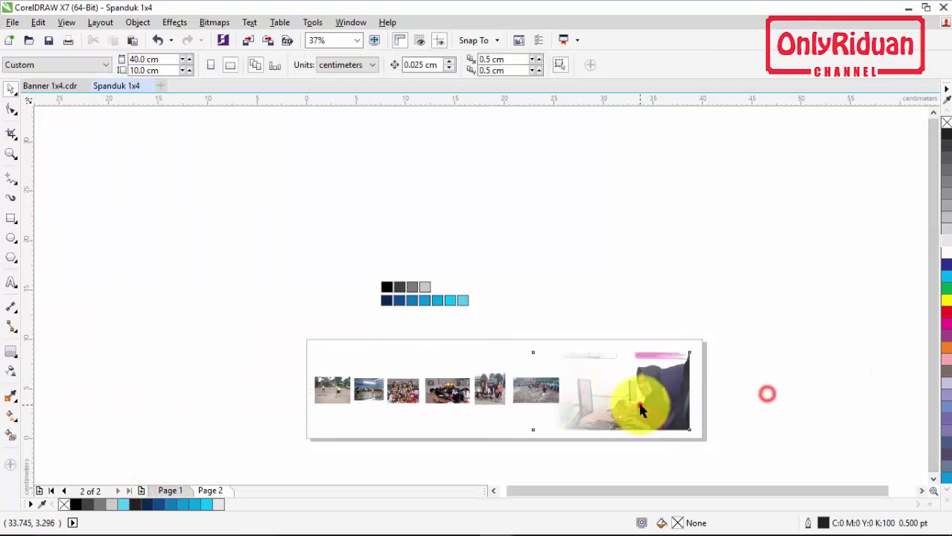
drag(641, 410, 681, 273)
click(182, 492)
scroll(778, 370, up, 1)
scroll(778, 368, down, 1)
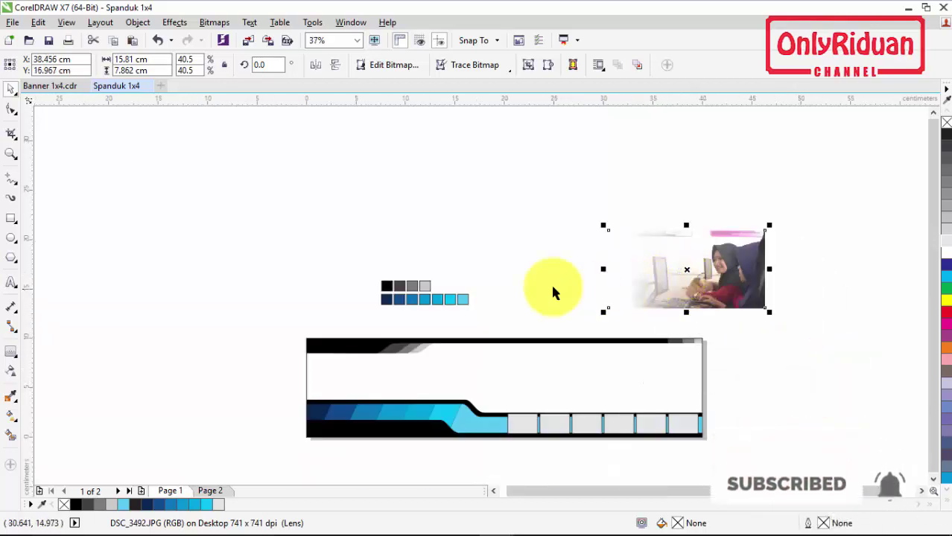
Step: Remove the existing transparency from the large computer-lab photo
click(10, 370)
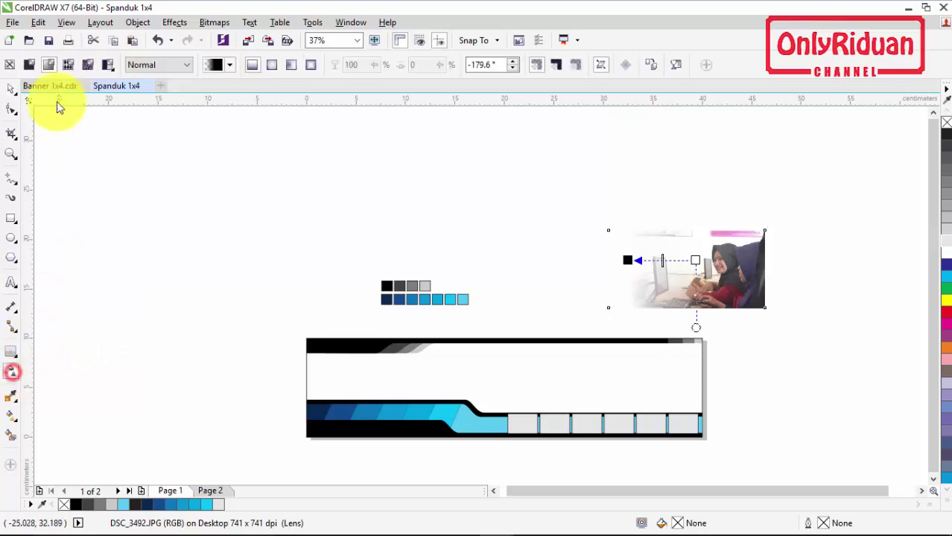
click(12, 65)
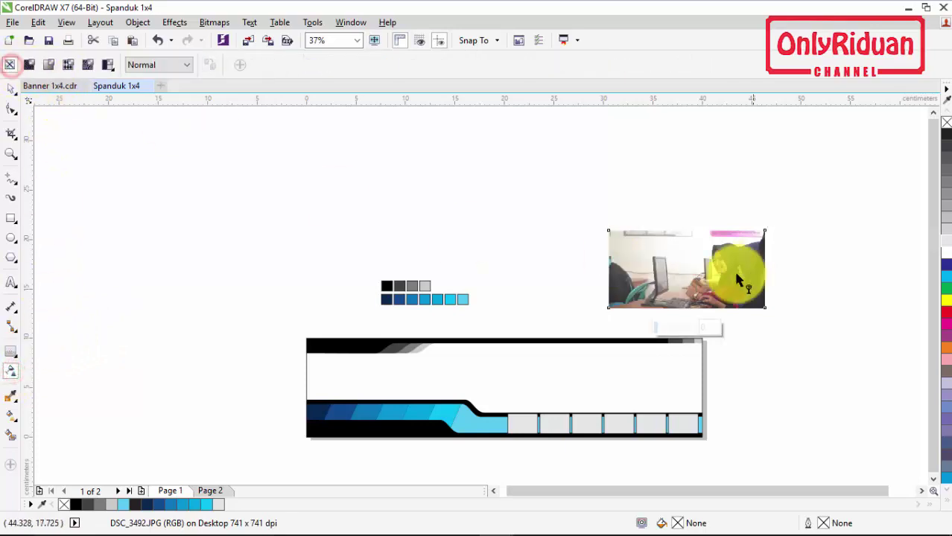
click(11, 87)
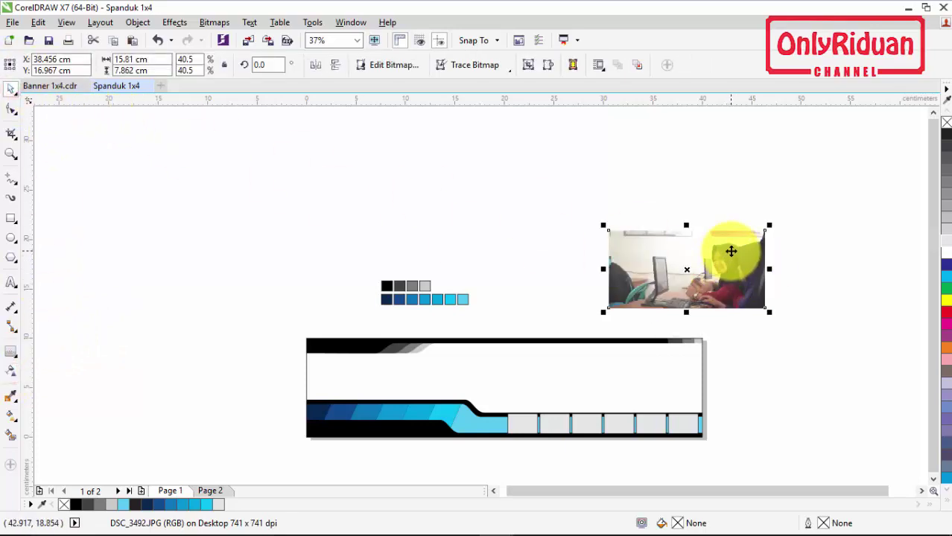
Step: Place the photo at the banner's right edge directly above the grey frames and scale it to about 15.4 × 7.7 cm
drag(765, 310, 706, 413)
scroll(707, 414, up, 2)
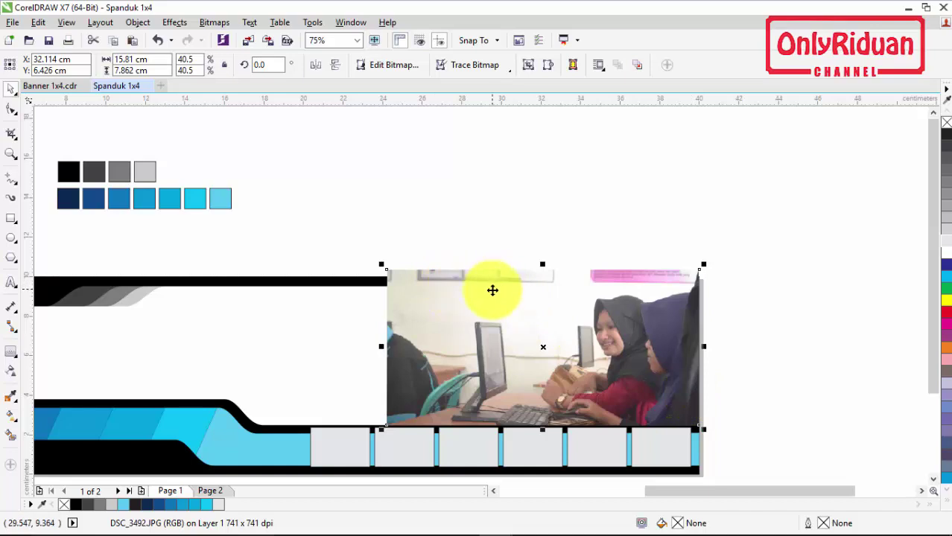
drag(382, 264, 389, 266)
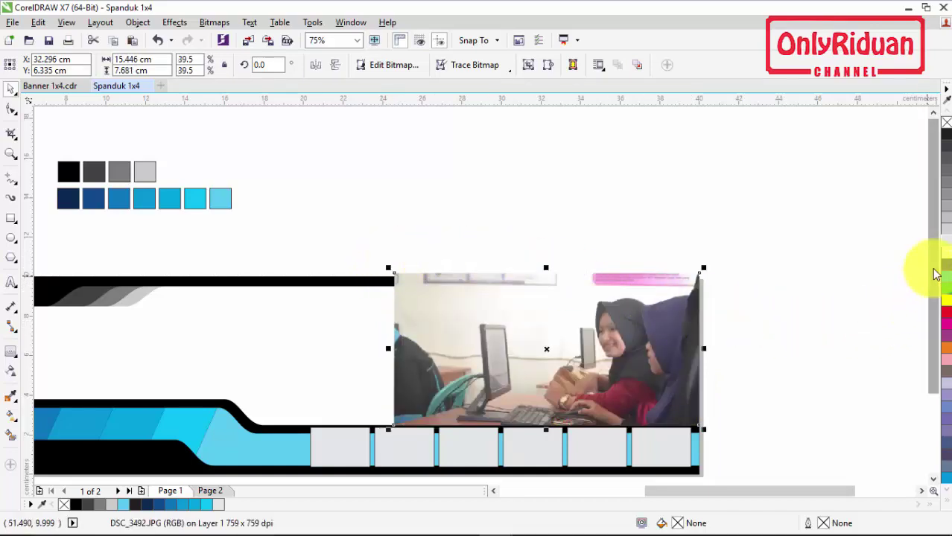
drag(935, 266, 934, 287)
click(703, 329)
click(594, 325)
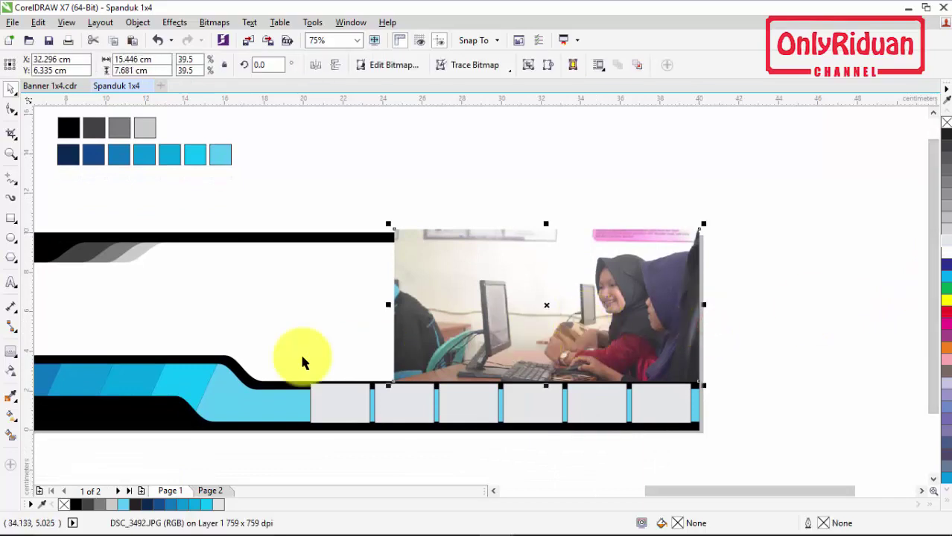
Step: Apply a linear transparency to the photo, fading it out horizontally from near its middle toward its left edge
click(58, 385)
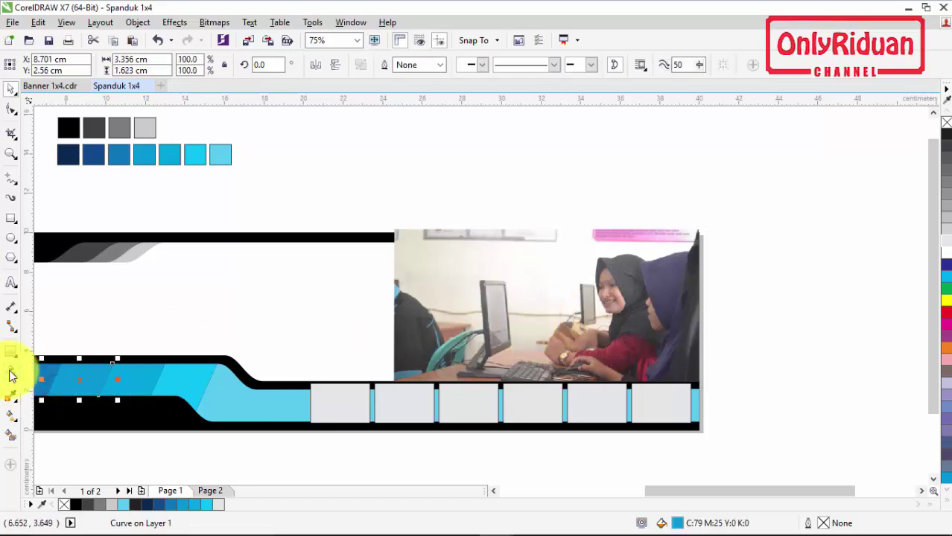
click(11, 371)
click(570, 317)
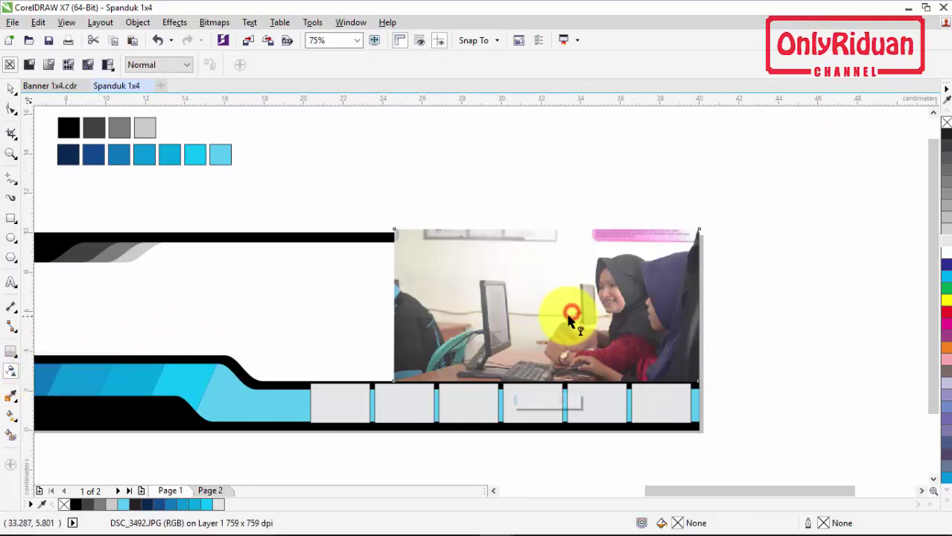
drag(558, 308, 428, 307)
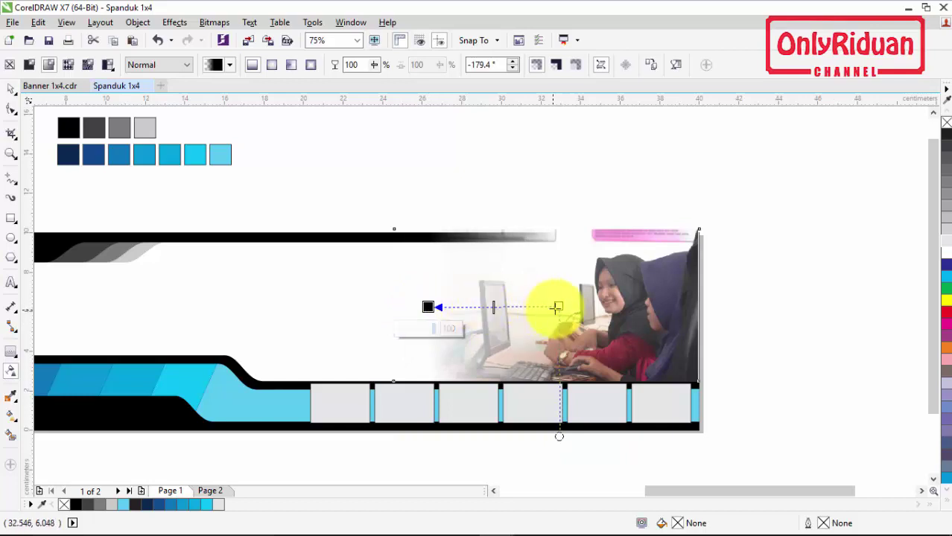
drag(557, 307, 568, 308)
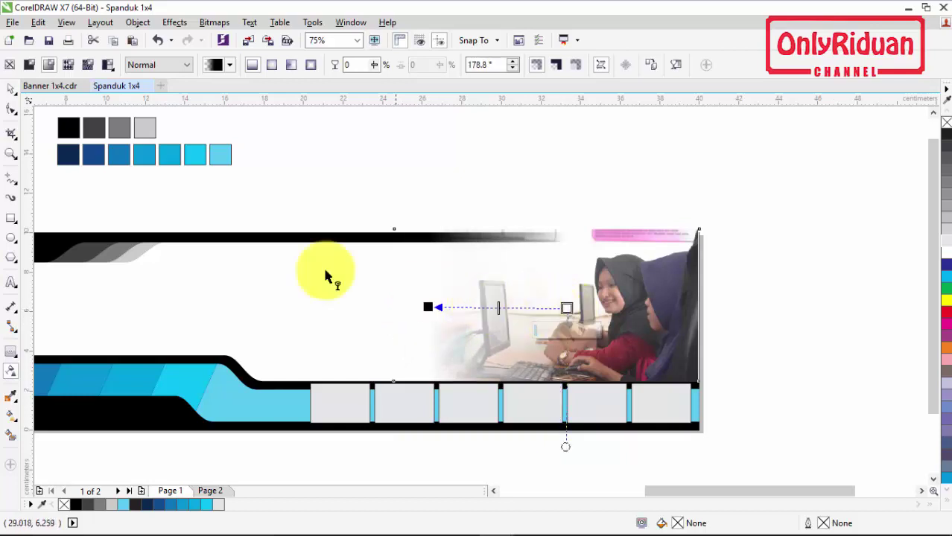
click(11, 89)
click(431, 140)
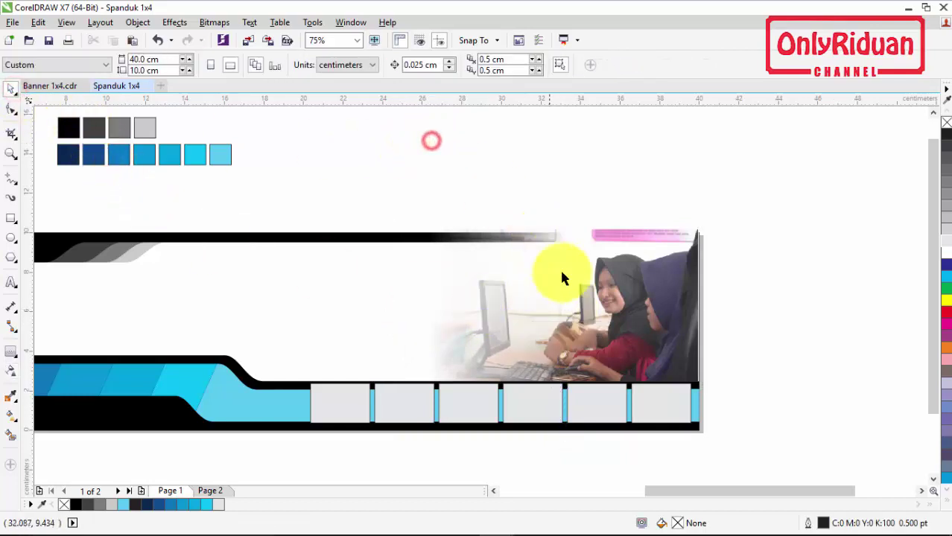
Step: Nudge the faded photo about 0.1 cm to the right and PowerClip it inside the banner's 40 × 10 cm background rectangle
click(616, 314)
key(Right)
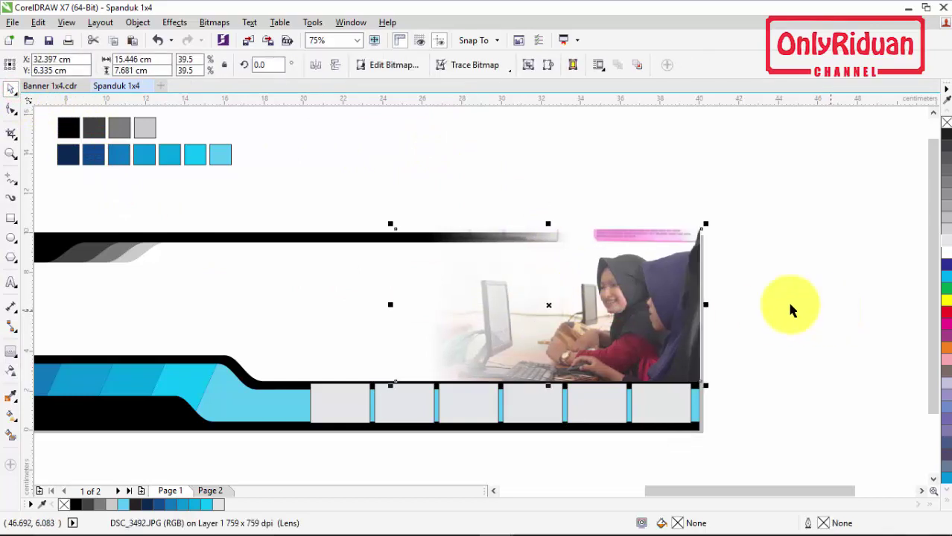
right_click(615, 300)
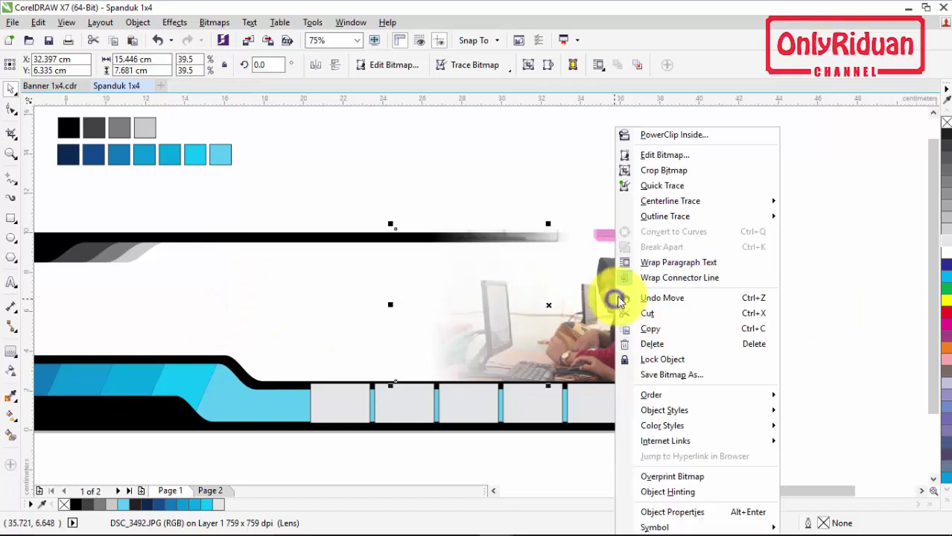
click(676, 136)
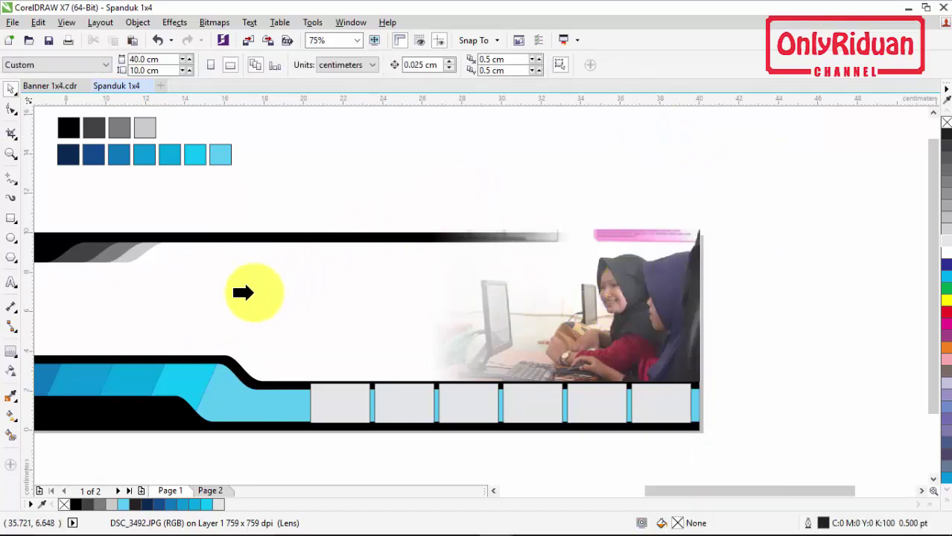
click(244, 295)
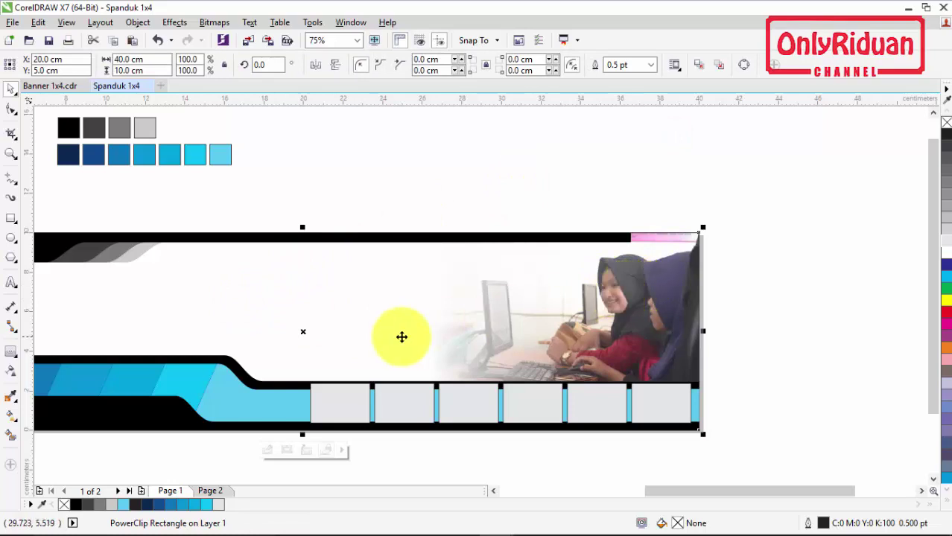
click(743, 291)
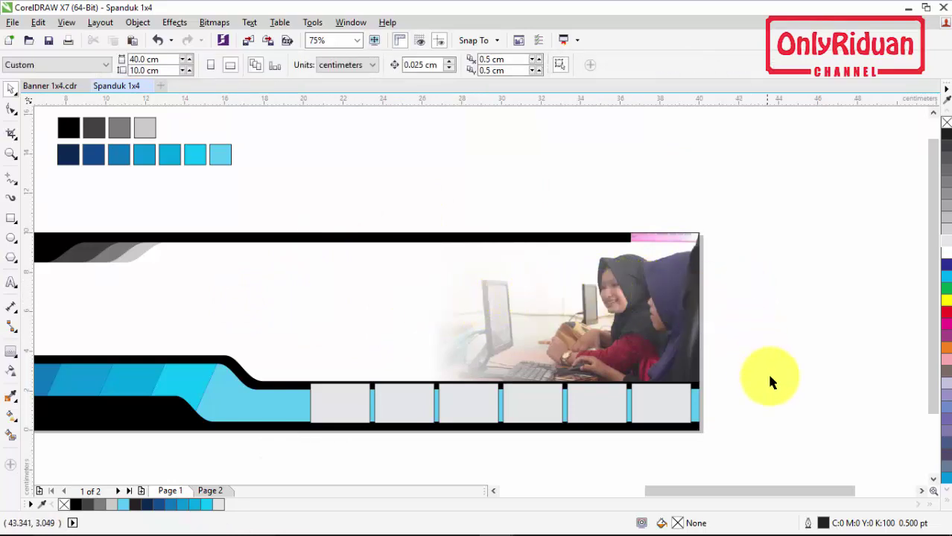
Step: Group the four black and grey shapes that form the banner's top strip
drag(842, 490, 815, 491)
scroll(782, 304, down, 2)
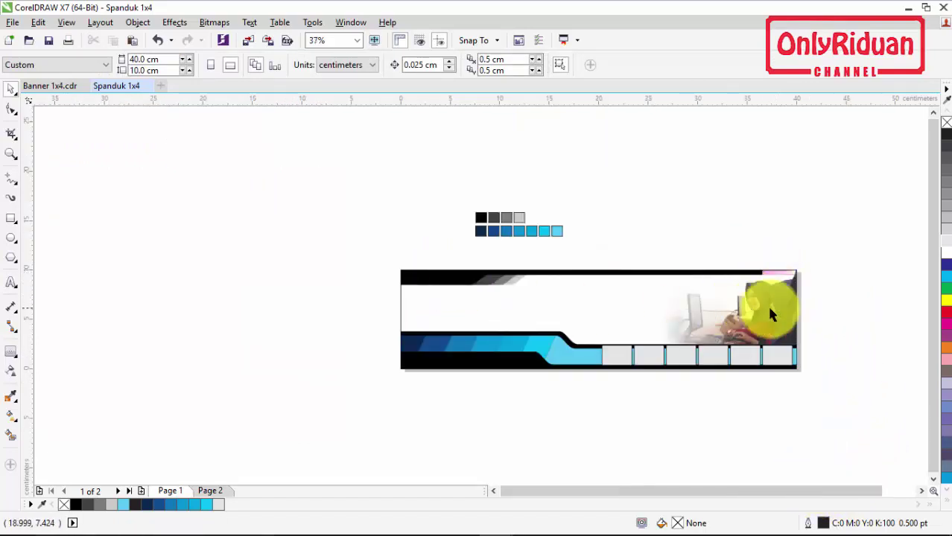
drag(835, 304, 384, 262)
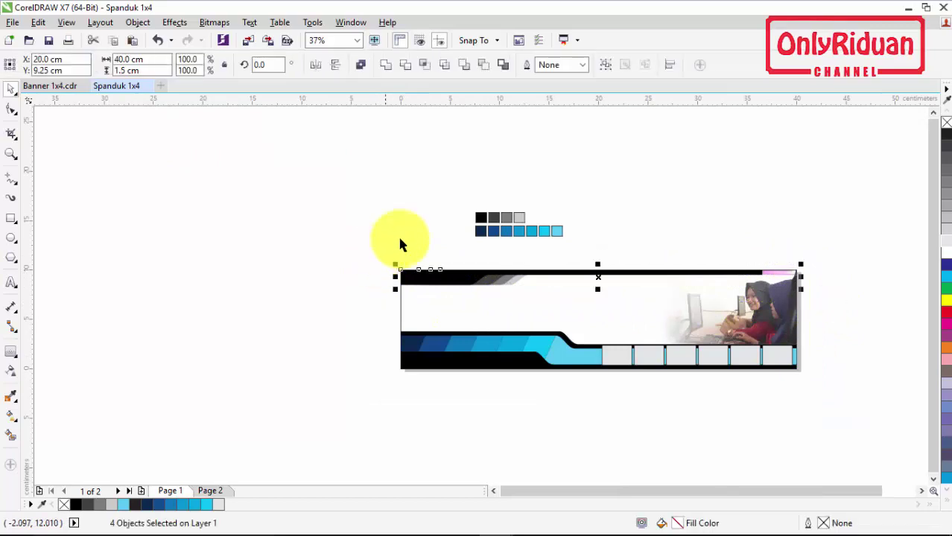
click(605, 65)
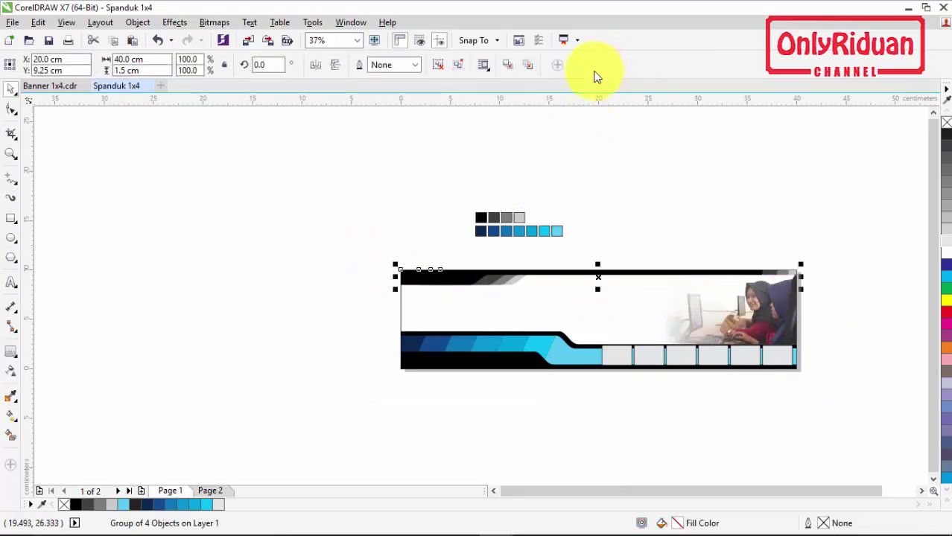
Step: Bring the grouped black and grey top strip to the front of the page, above the student photo
scroll(774, 278, up, 2)
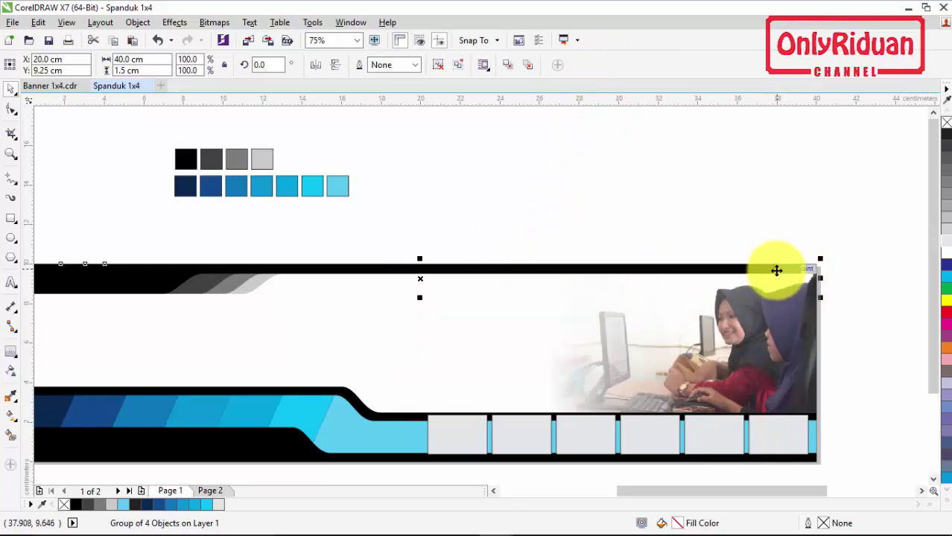
right_click(447, 267)
mouse_move(520, 396)
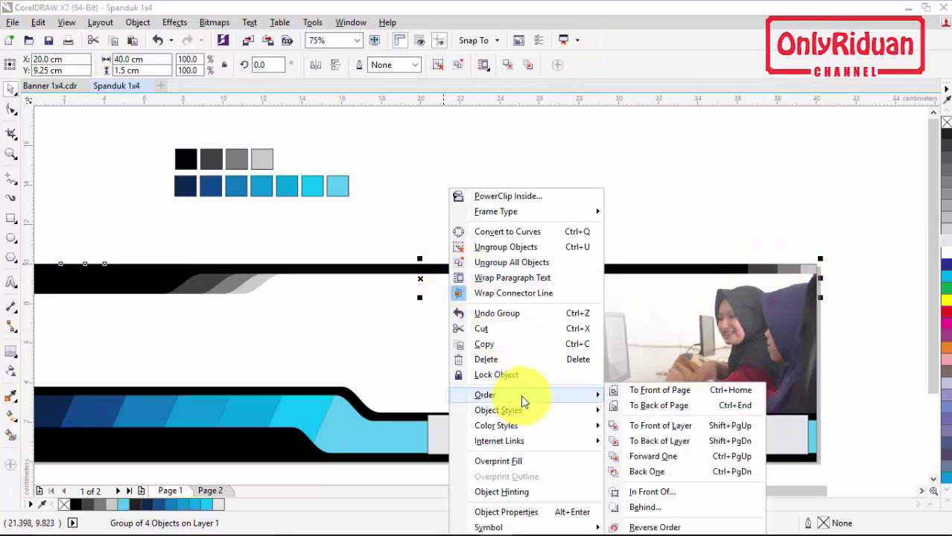
click(661, 393)
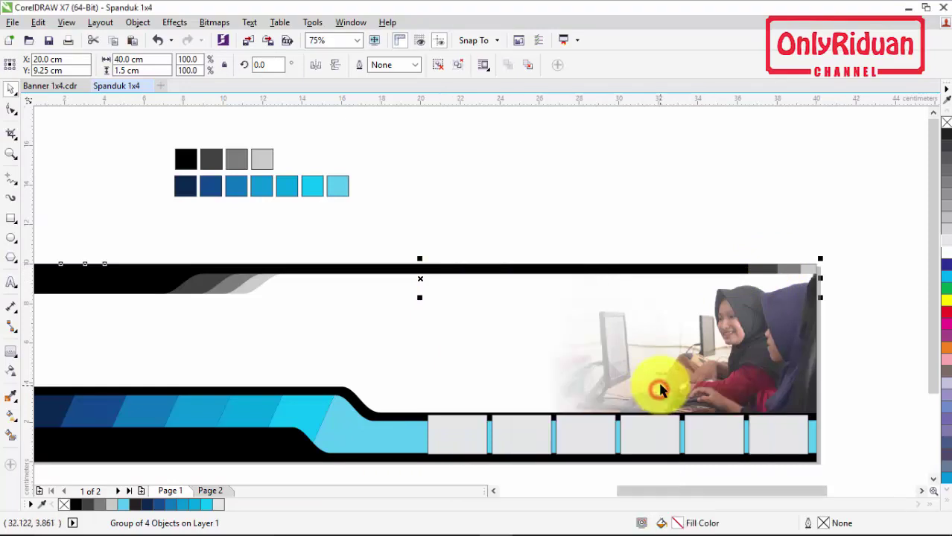
click(858, 282)
scroll(857, 281, down, 2)
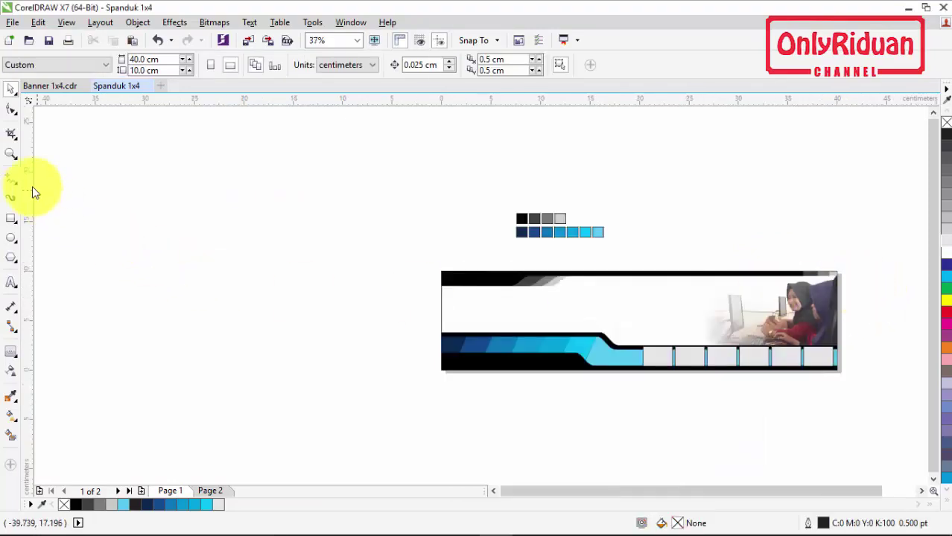
Step: Group the six slanted blue segments together with the long light-blue band in the banner's lower stripe
click(11, 154)
click(141, 69)
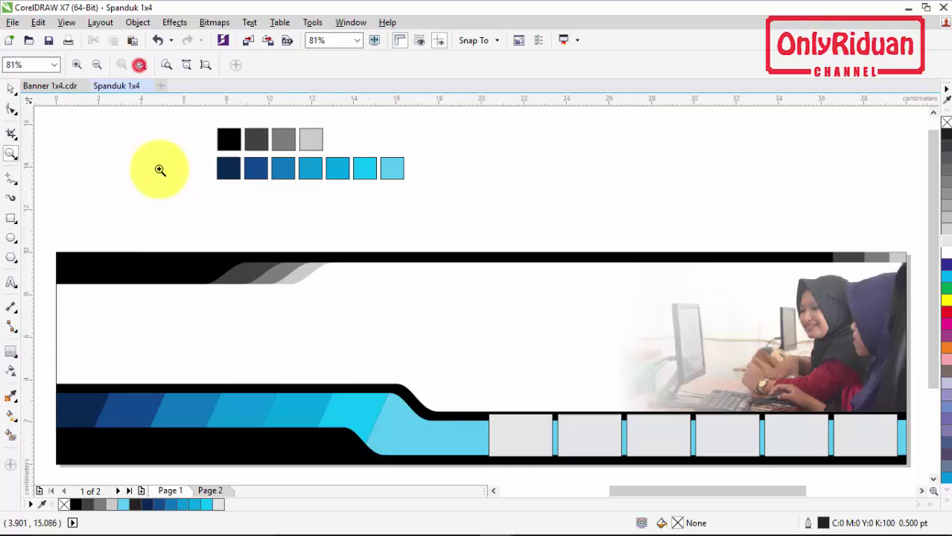
click(371, 405)
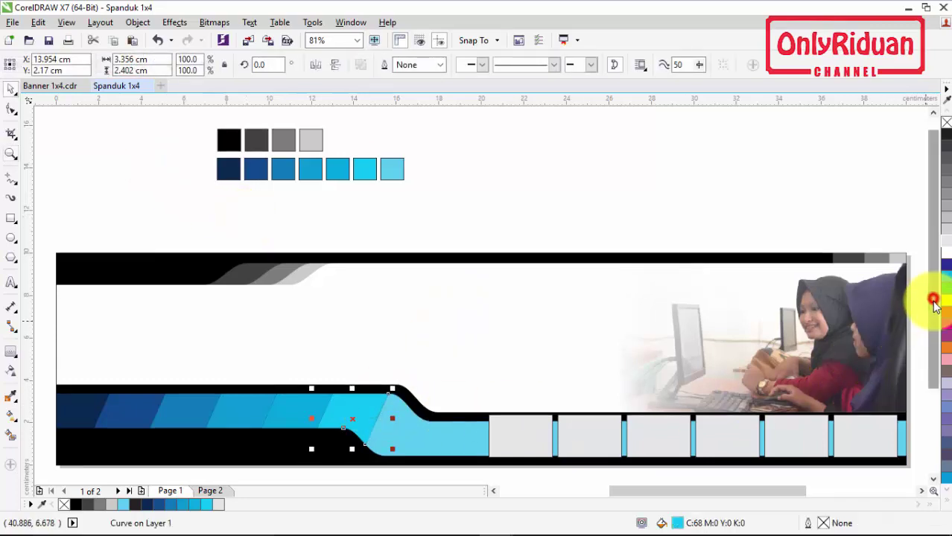
drag(934, 302, 934, 319)
drag(706, 492, 694, 493)
drag(57, 351, 436, 445)
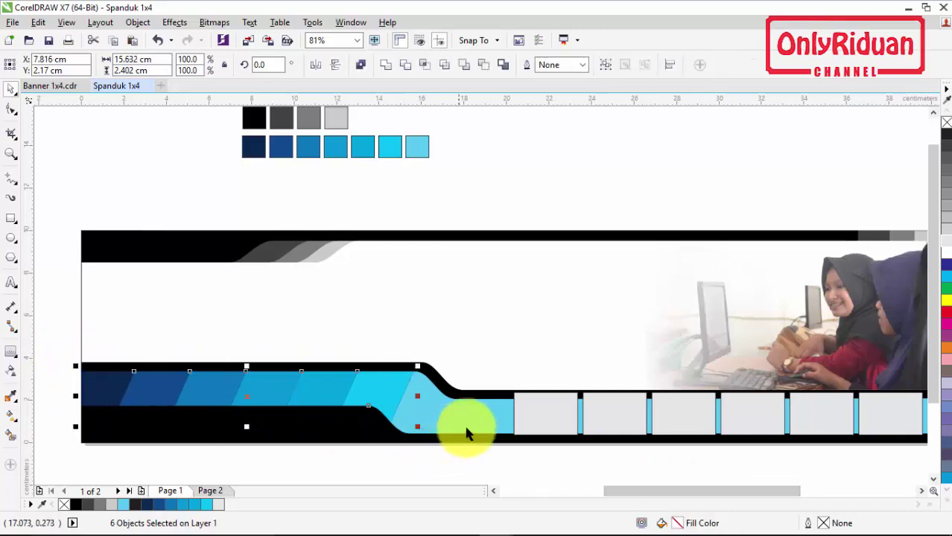
drag(53, 324, 421, 442)
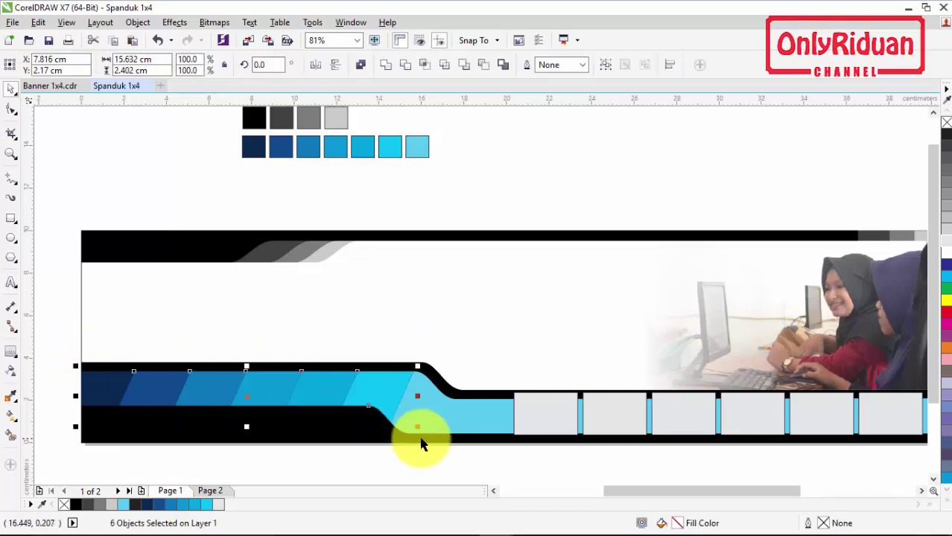
shift+click(474, 415)
click(606, 66)
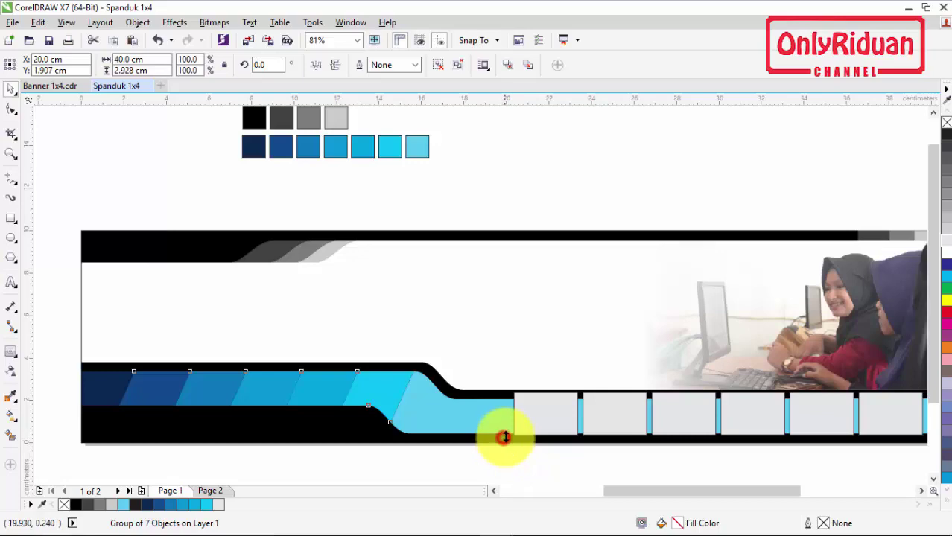
drag(505, 438, 511, 434)
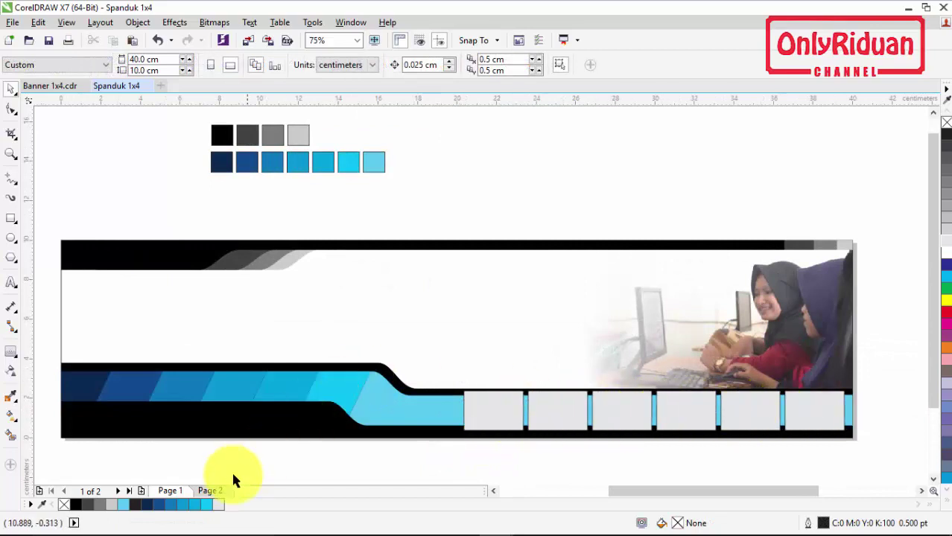
Step: Move the six photos on page 2 up onto the pasteboard above the page and return to page 1
click(211, 492)
drag(49, 300, 573, 389)
drag(432, 339, 432, 209)
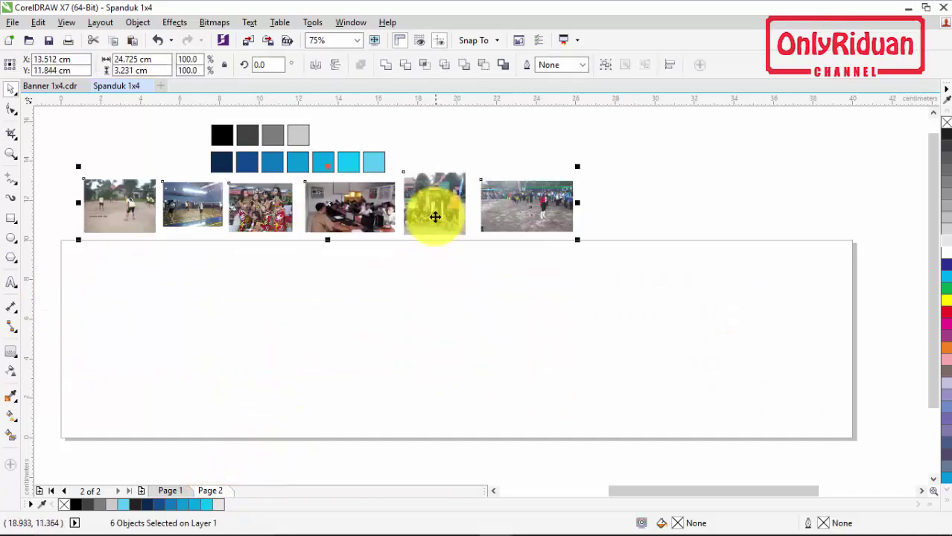
click(170, 491)
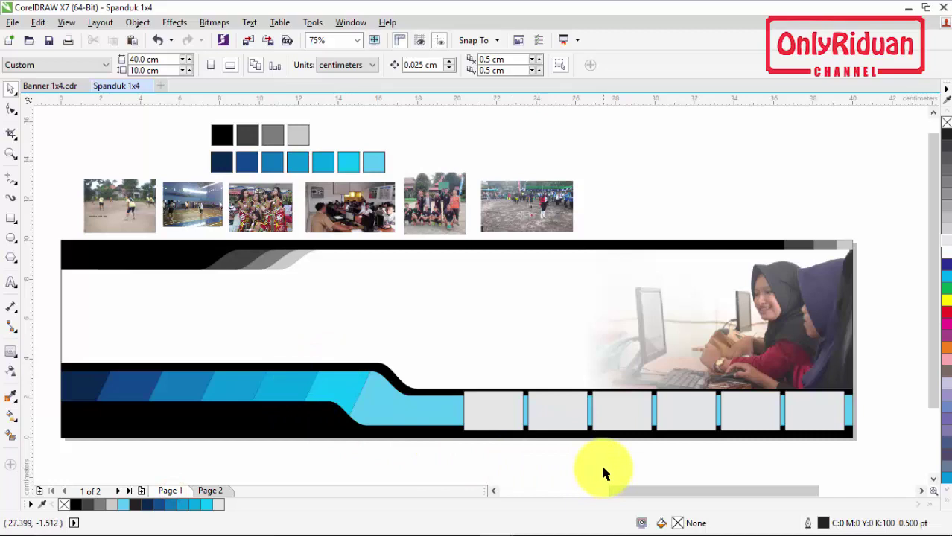
Step: PowerClip the crowded outdoor field photo inside the sixth grey frame and the team group photo inside the fifth
click(538, 214)
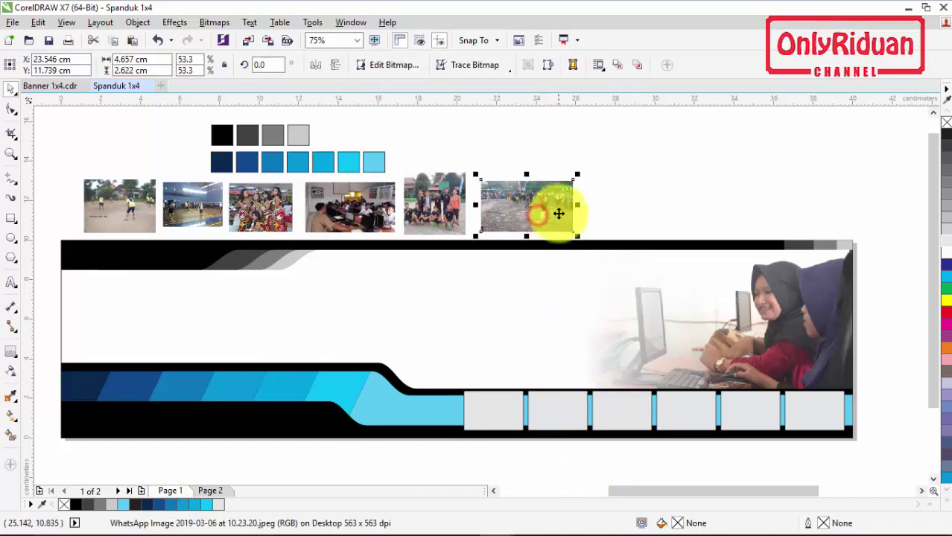
right_click(559, 214)
click(602, 148)
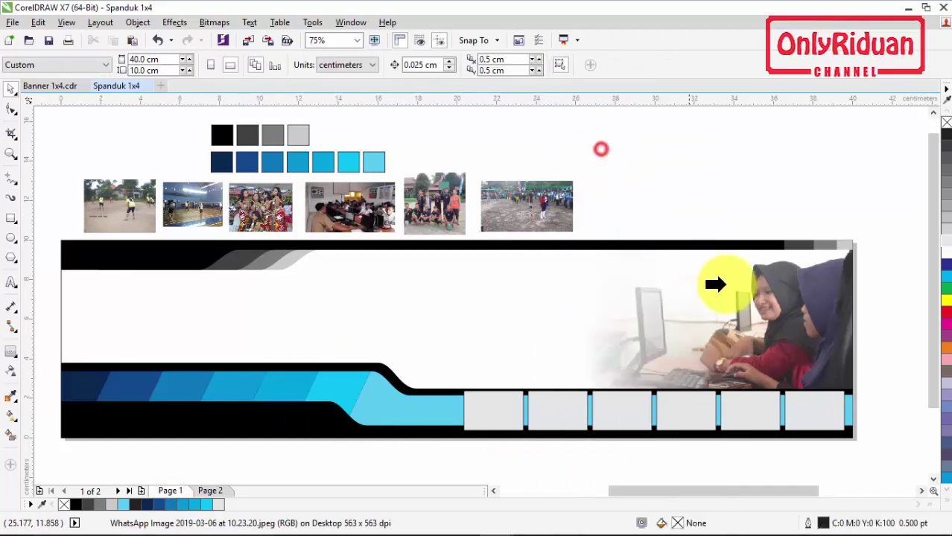
click(816, 419)
click(440, 201)
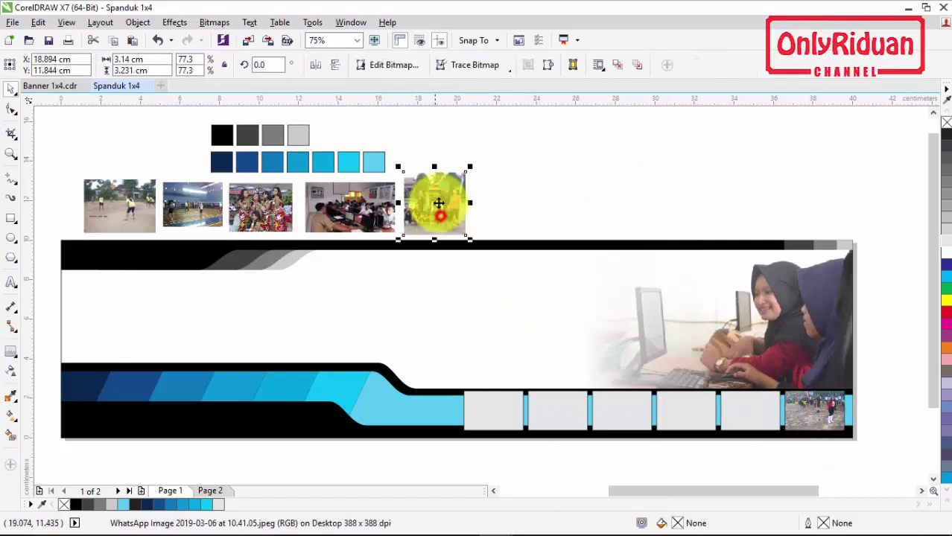
right_click(443, 186)
click(467, 150)
click(740, 405)
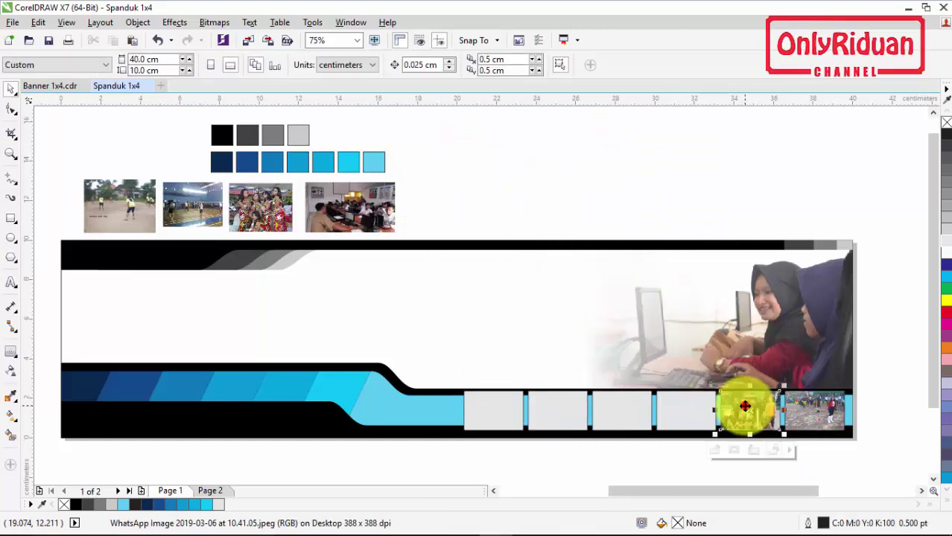
Step: PowerClip the computer classroom photo inside the fourth grey frame and the costumed dancers photo inside the third
click(372, 203)
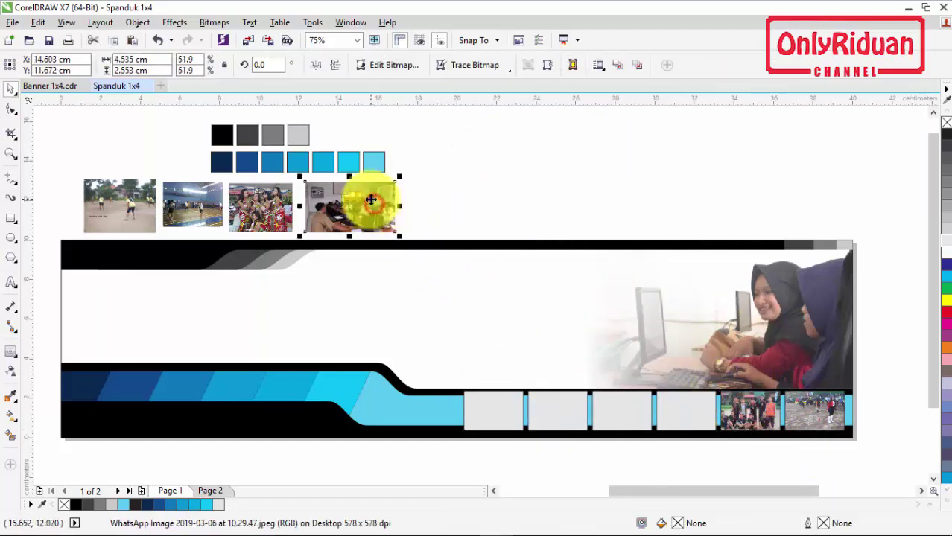
right_click(372, 202)
click(408, 147)
click(674, 408)
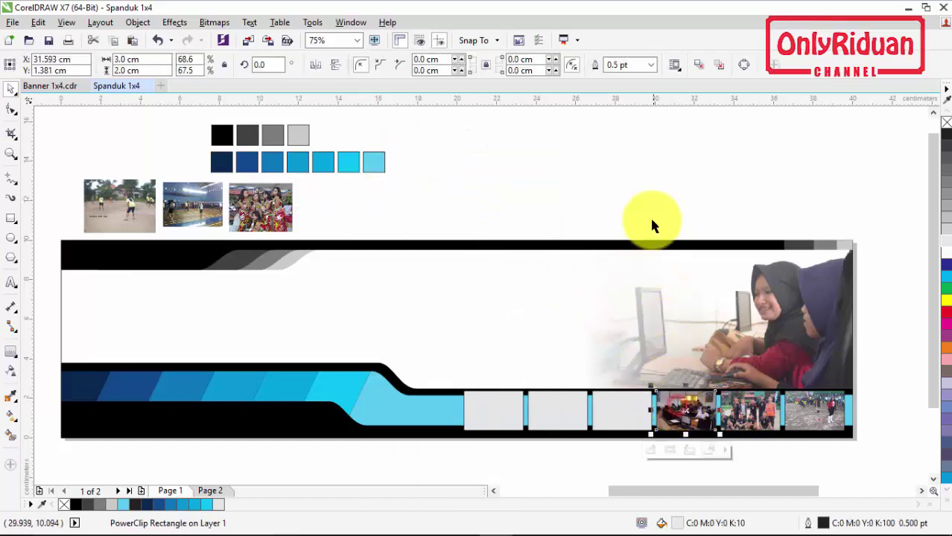
click(275, 213)
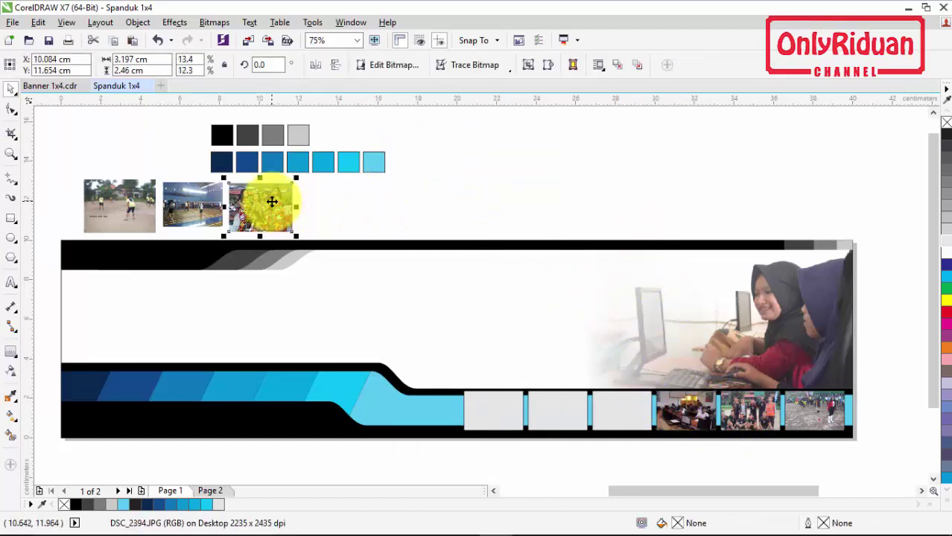
right_click(271, 200)
click(321, 135)
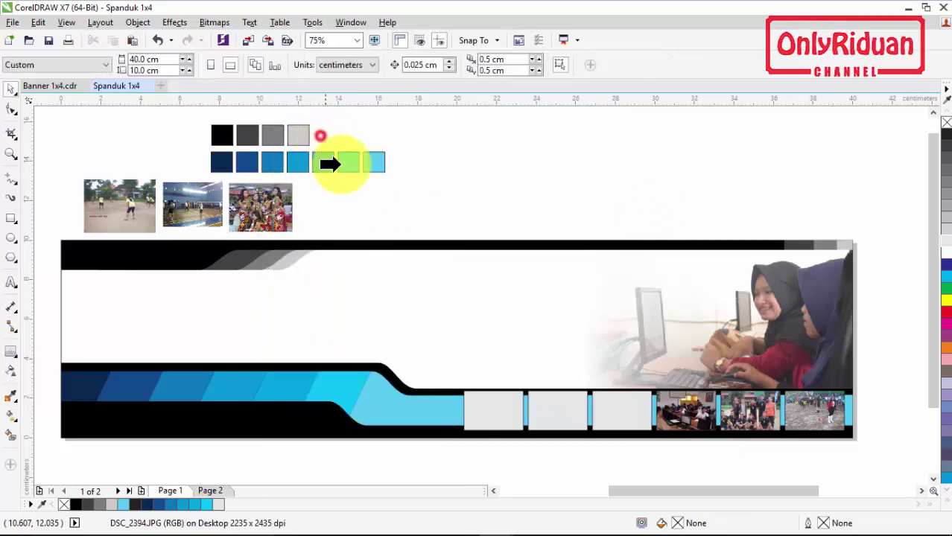
click(616, 405)
Step: PowerClip the indoor court photo inside the second grey frame and the outdoor yard photo inside the first
click(187, 212)
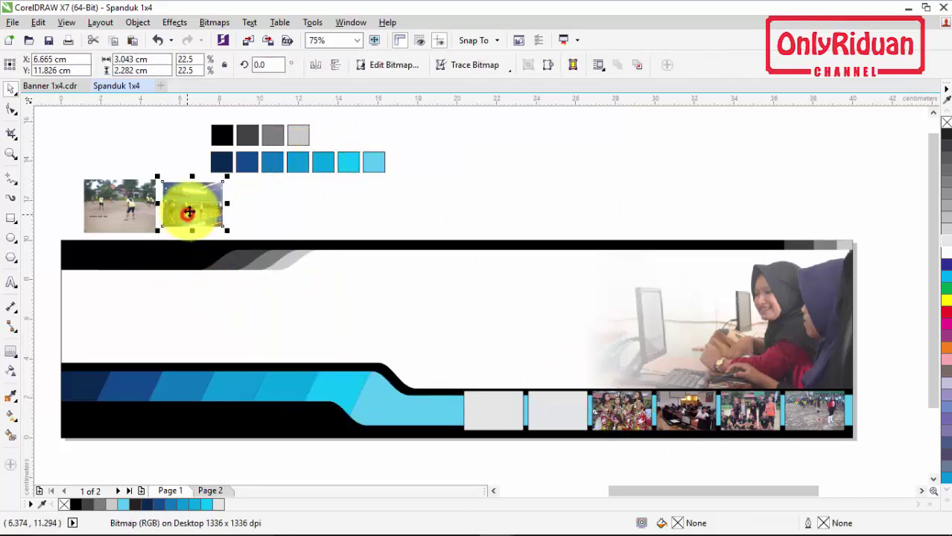
right_click(191, 199)
click(252, 151)
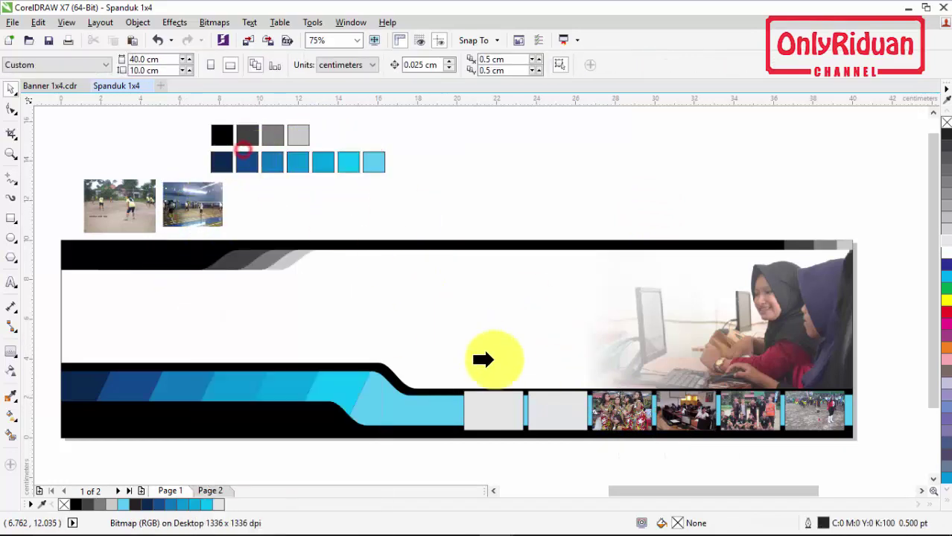
click(555, 408)
click(115, 213)
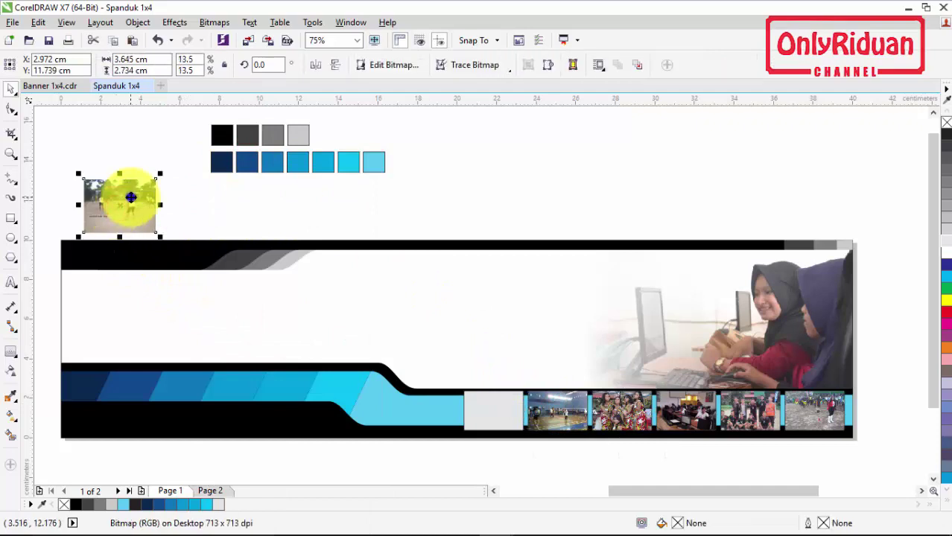
right_click(128, 197)
click(182, 149)
click(485, 410)
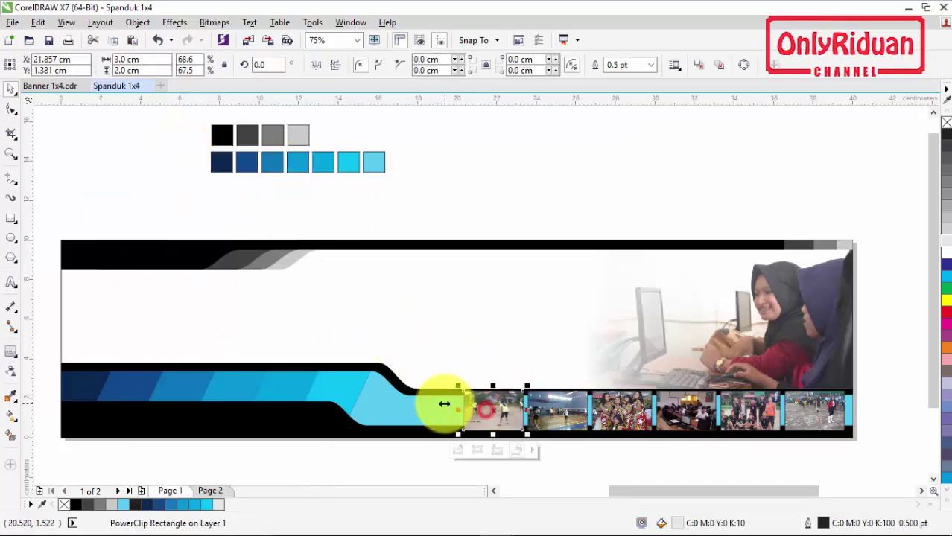
Step: Edit the PowerClip contents of the rightmost frame, scaling its photo down to about 3.8 × 2.2 cm around its centre
click(812, 411)
right_click(814, 409)
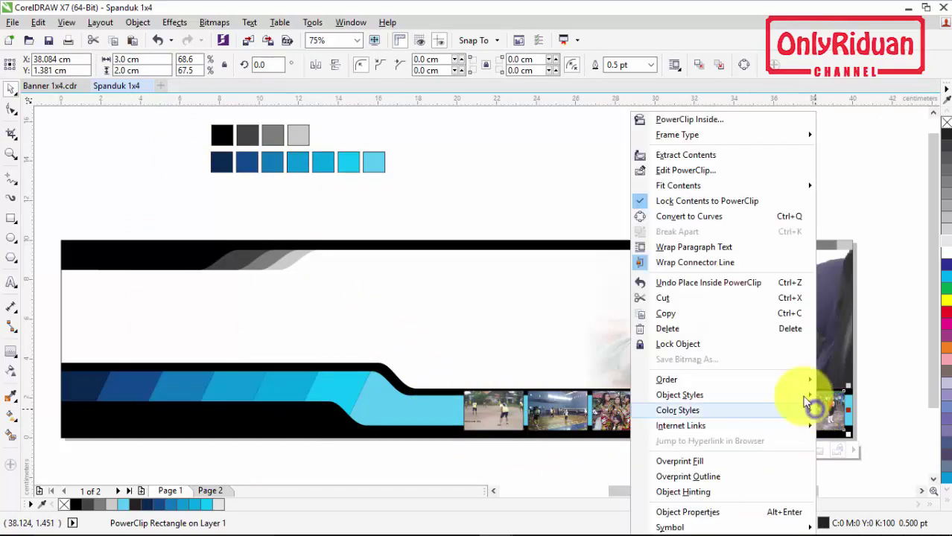
click(697, 170)
click(854, 443)
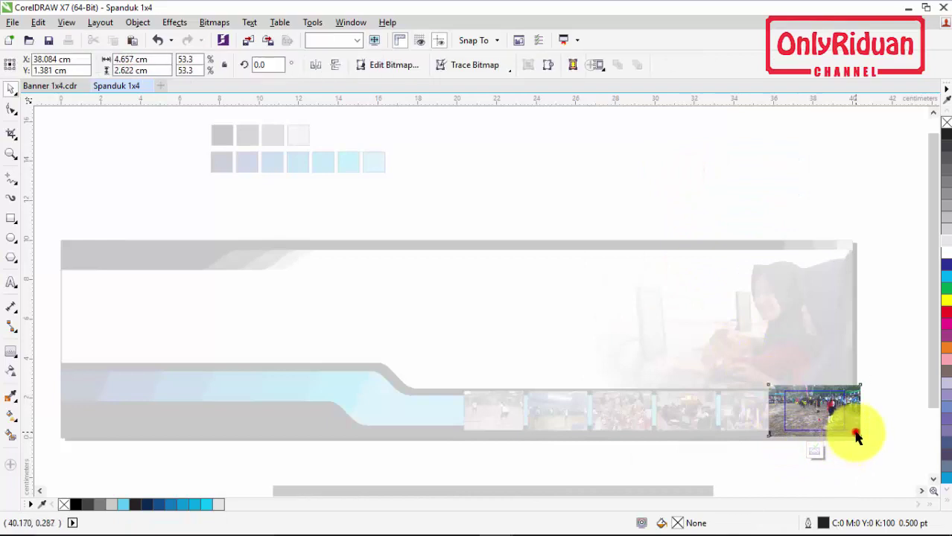
drag(864, 441, 859, 444)
right_click(825, 420)
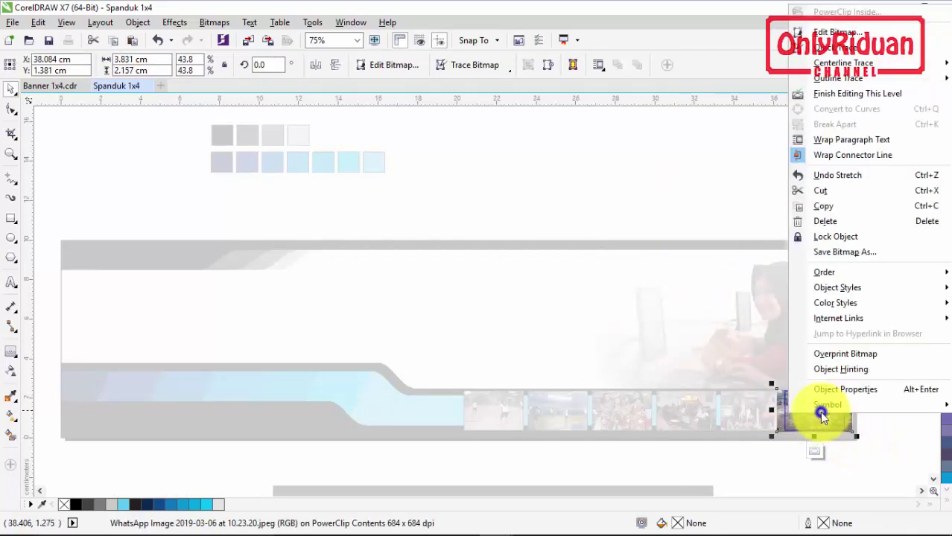
click(827, 96)
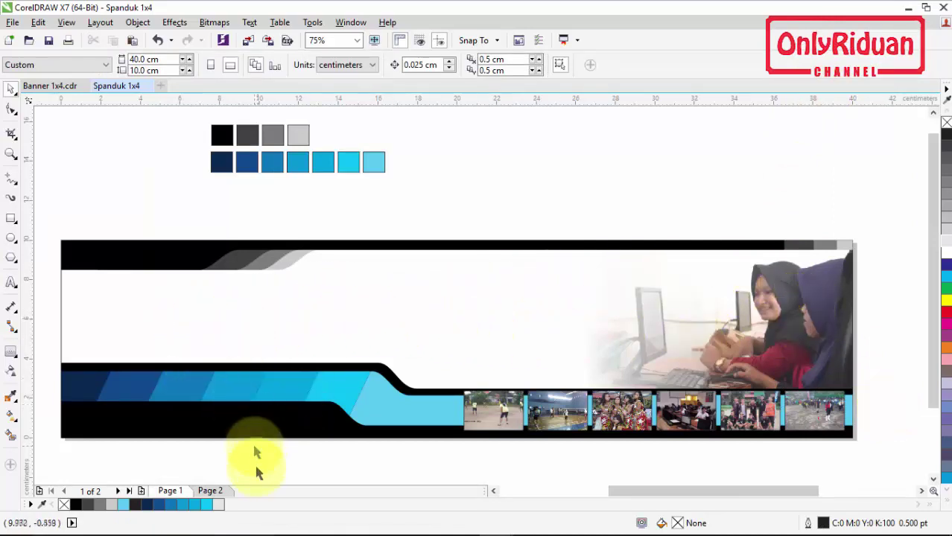
Step: Using the location pin in Banner 1x4.cdr as reference, draw an ellipse about 1.5 × 2.6 cm in Spanduk 1x4 and convert it to curves
click(46, 87)
click(170, 491)
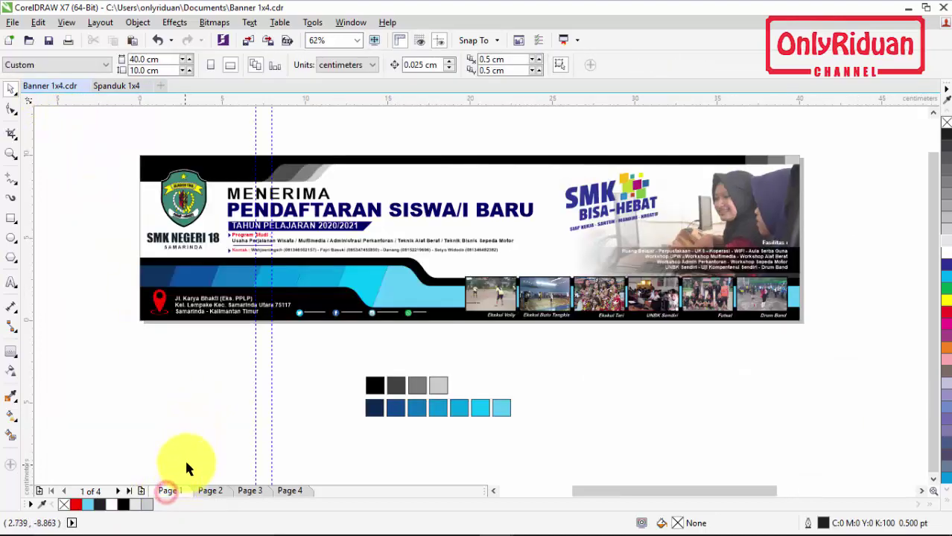
scroll(158, 306, up, 4)
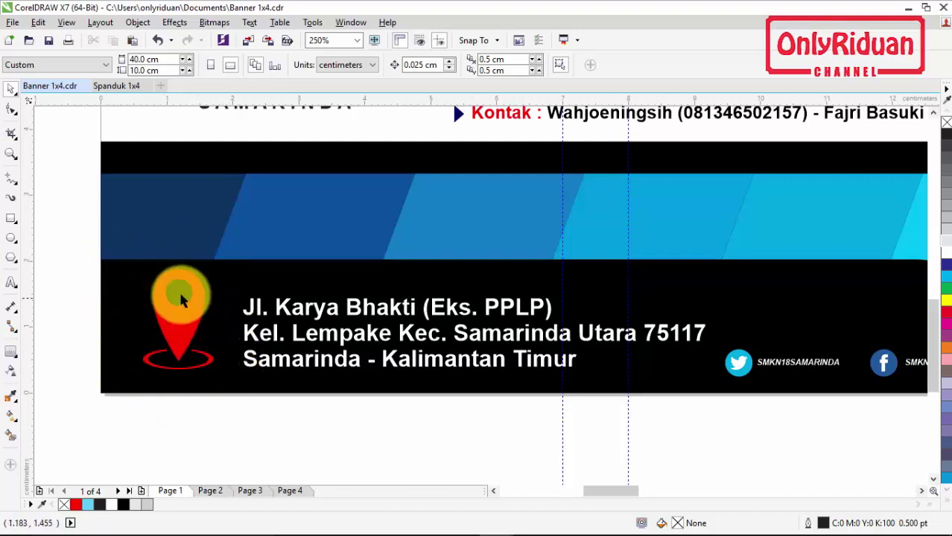
click(116, 86)
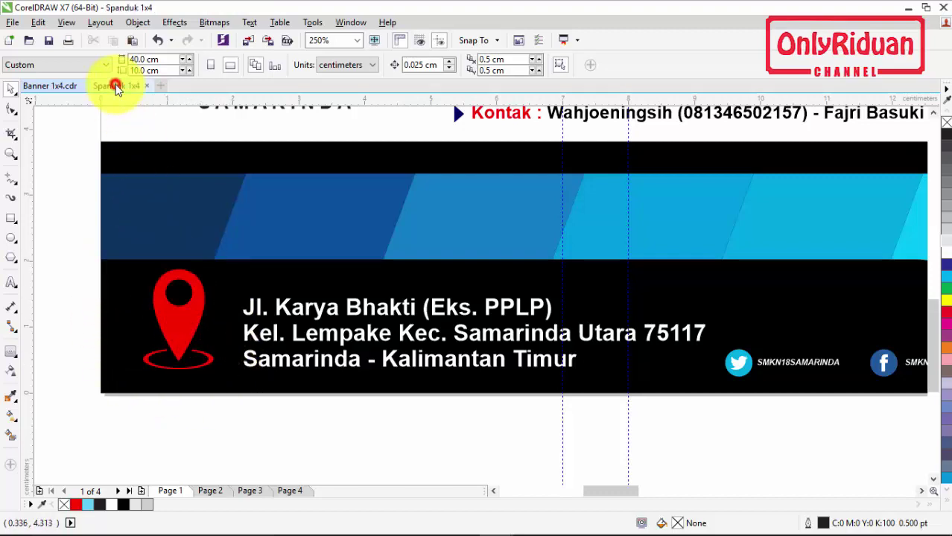
click(12, 239)
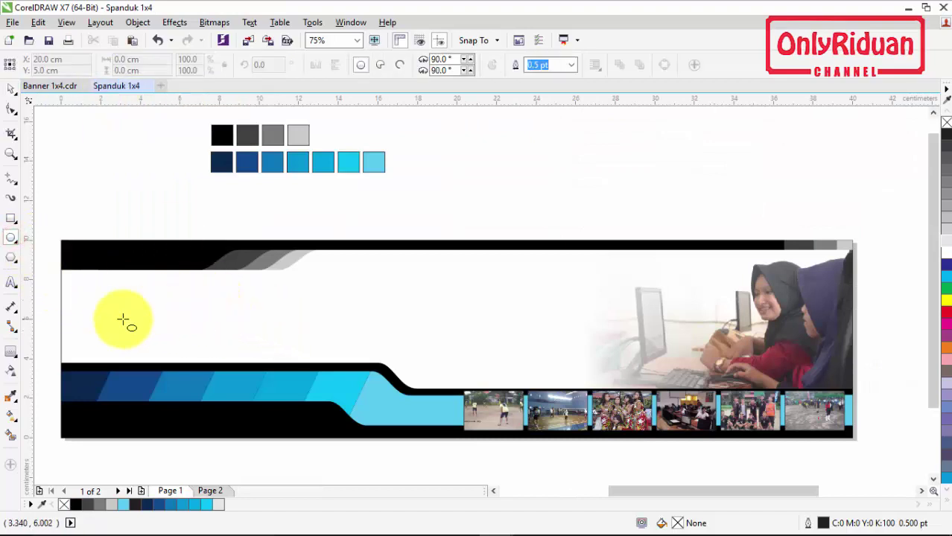
scroll(107, 320, up, 1)
drag(180, 253, 242, 360)
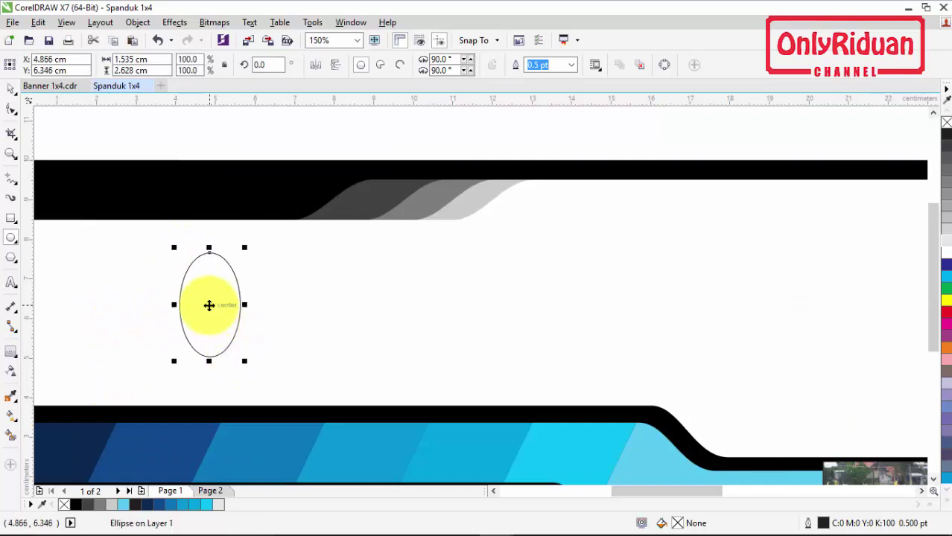
right_click(210, 305)
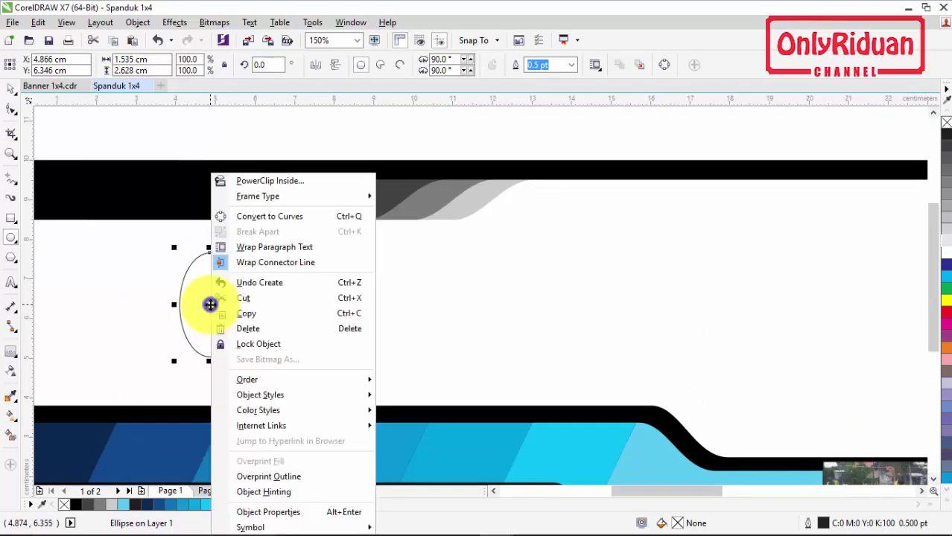
click(253, 216)
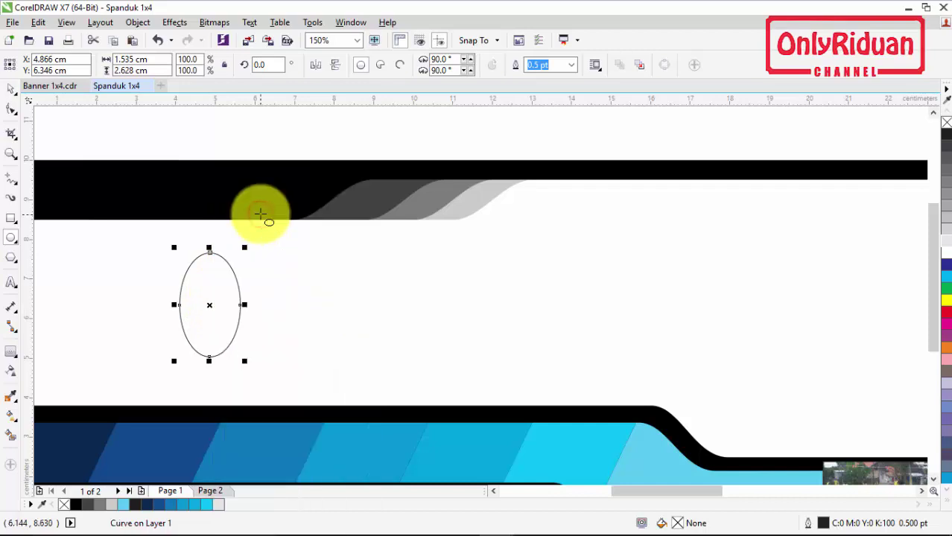
Step: Taper the bottom of the ellipse into a near-point by shortening its bottom node's handles by about 0.19 cm
click(11, 109)
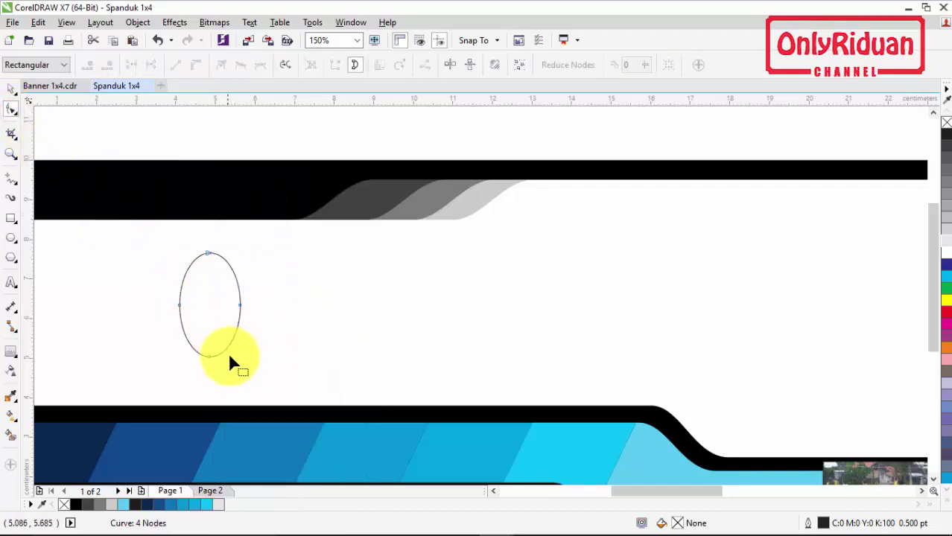
click(210, 356)
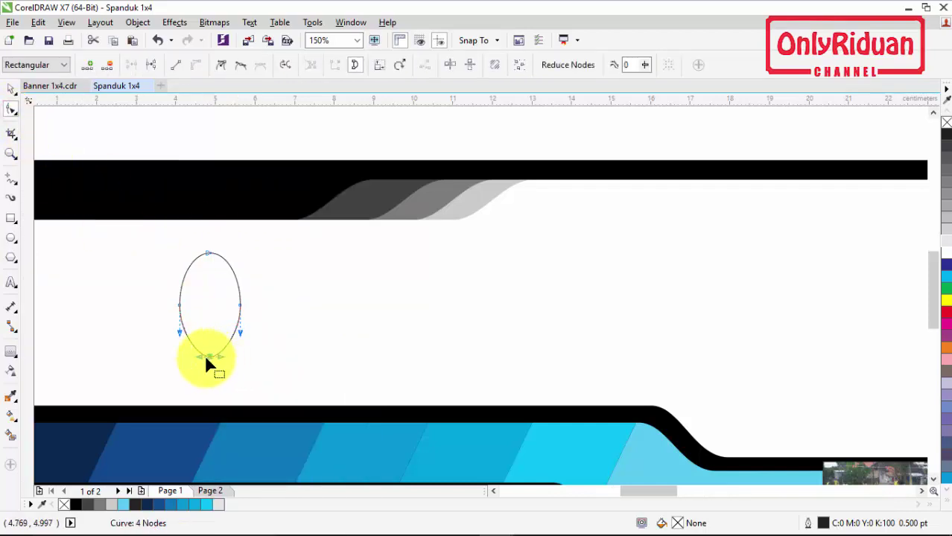
scroll(207, 358, up, 3)
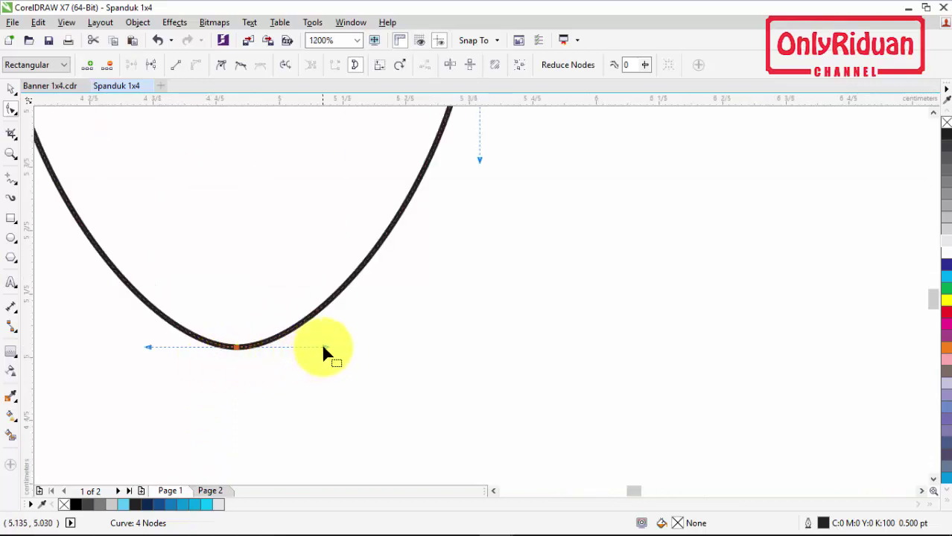
drag(324, 347, 261, 347)
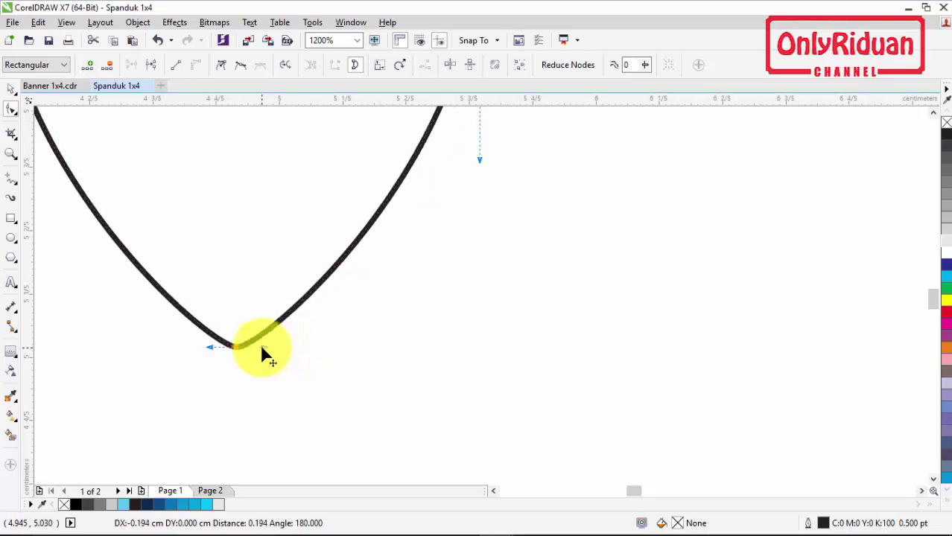
scroll(261, 328, down, 4)
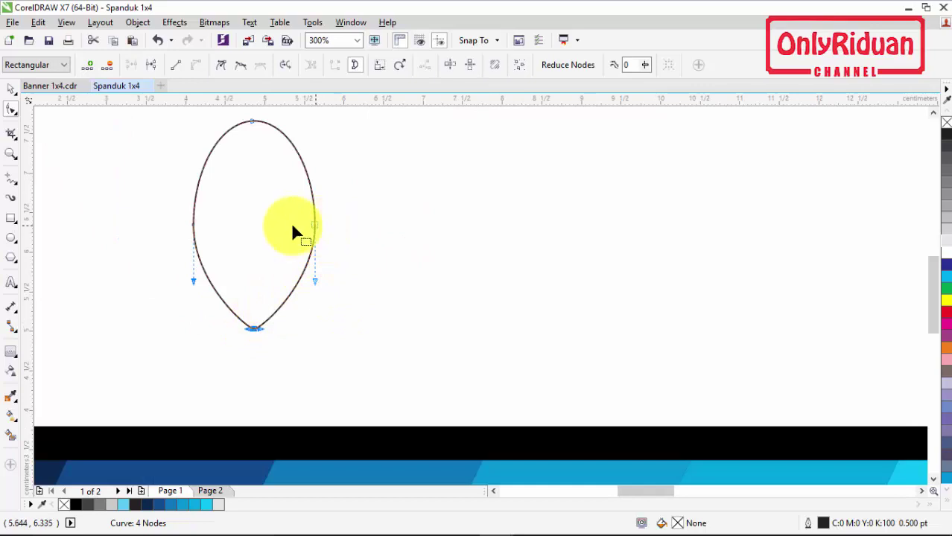
Step: Raise the two side nodes of the ellipse together to form a teardrop pin shape with a wider upper part
drag(342, 245, 149, 185)
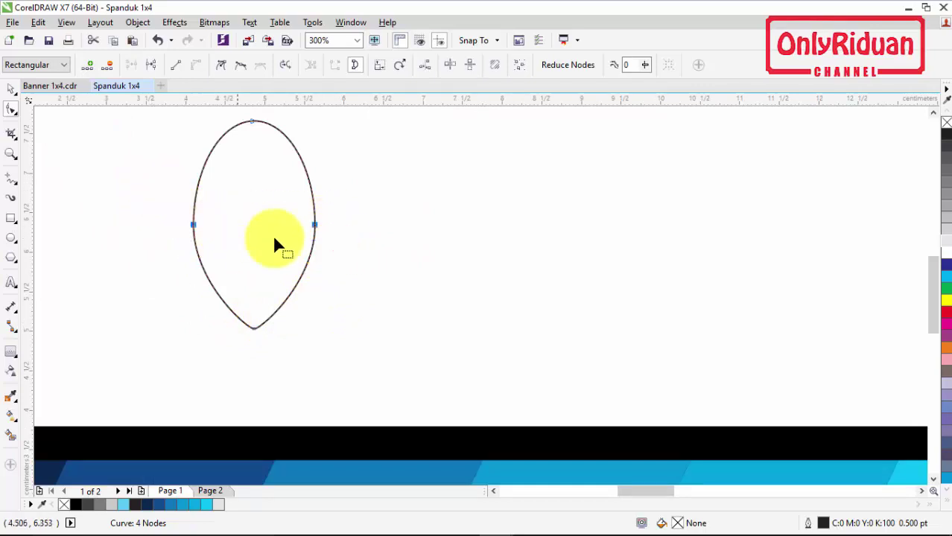
drag(315, 227, 319, 200)
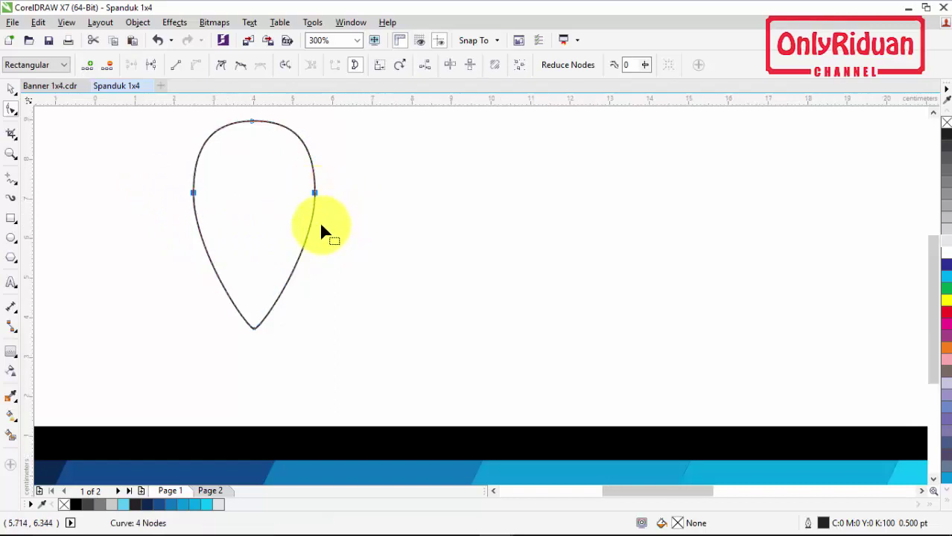
scroll(319, 221, down, 2)
scroll(311, 214, up, 1)
scroll(311, 213, down, 1)
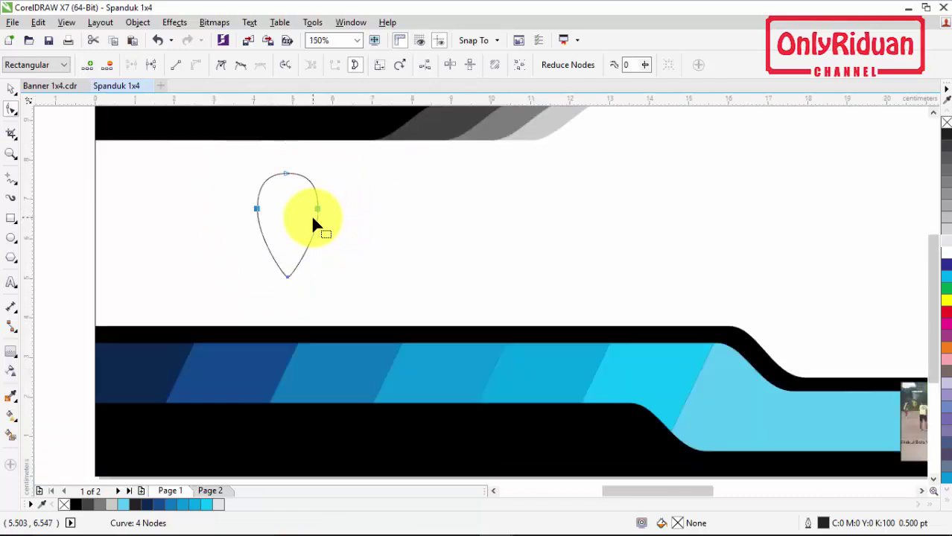
Step: Draw a circle about 0.83 cm in diameter and place it in the teardrop's upper part, aligned to its vertical centre line
click(11, 238)
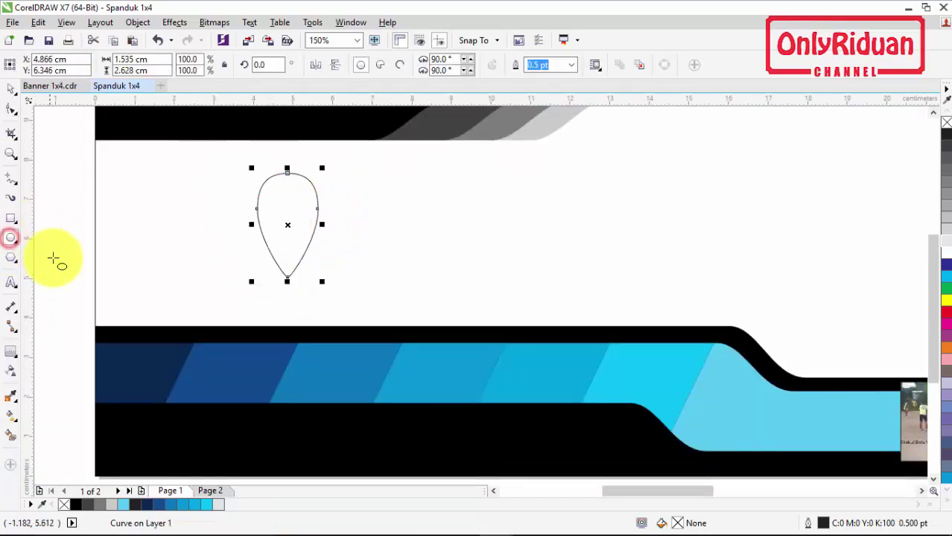
drag(144, 187, 295, 207)
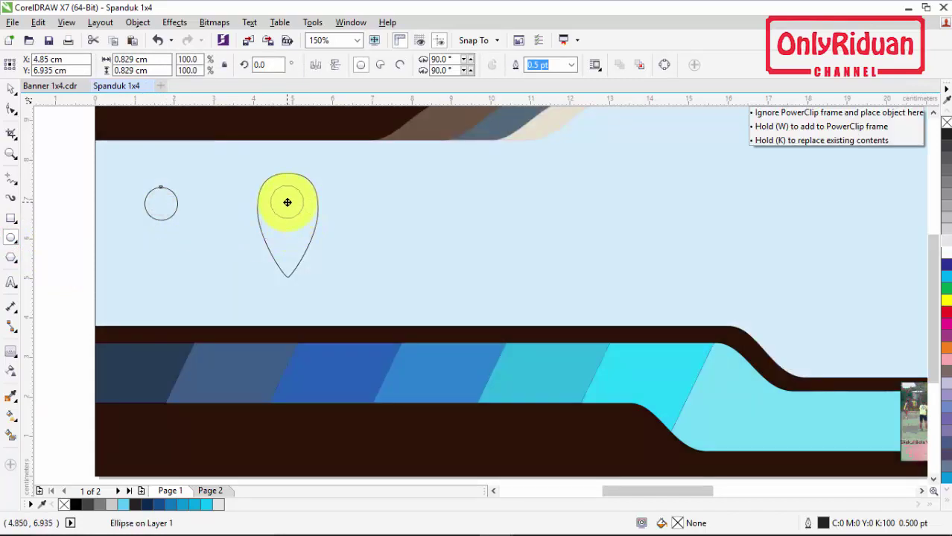
drag(288, 203, 287, 203)
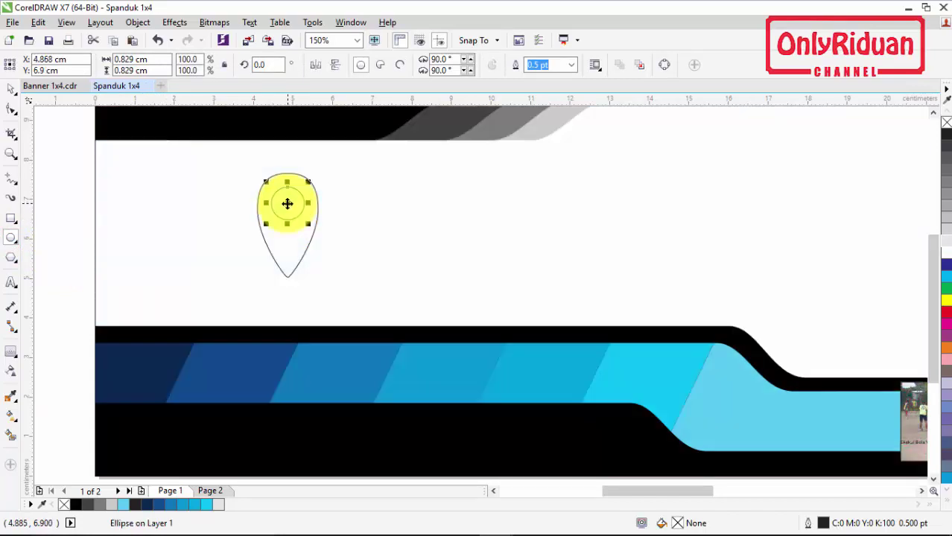
click(78, 202)
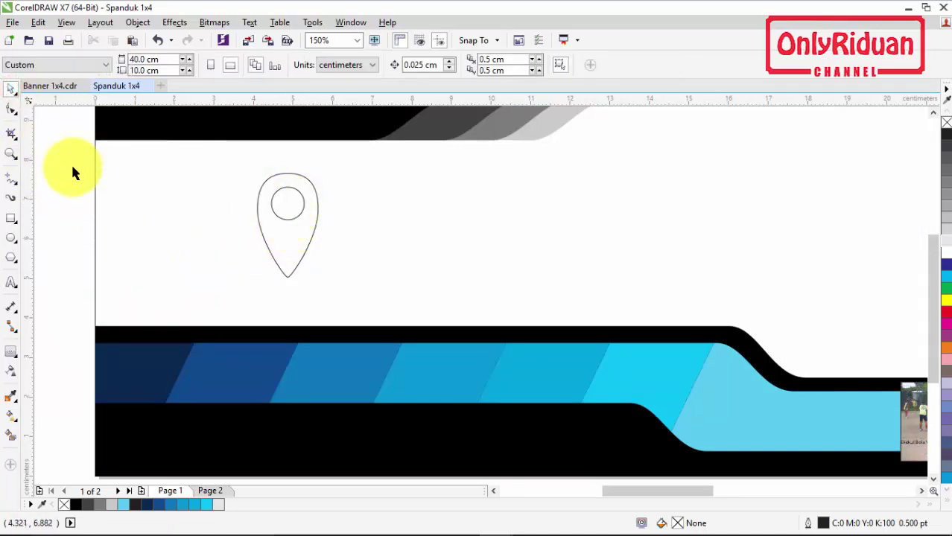
drag(243, 281, 329, 285)
key(c)
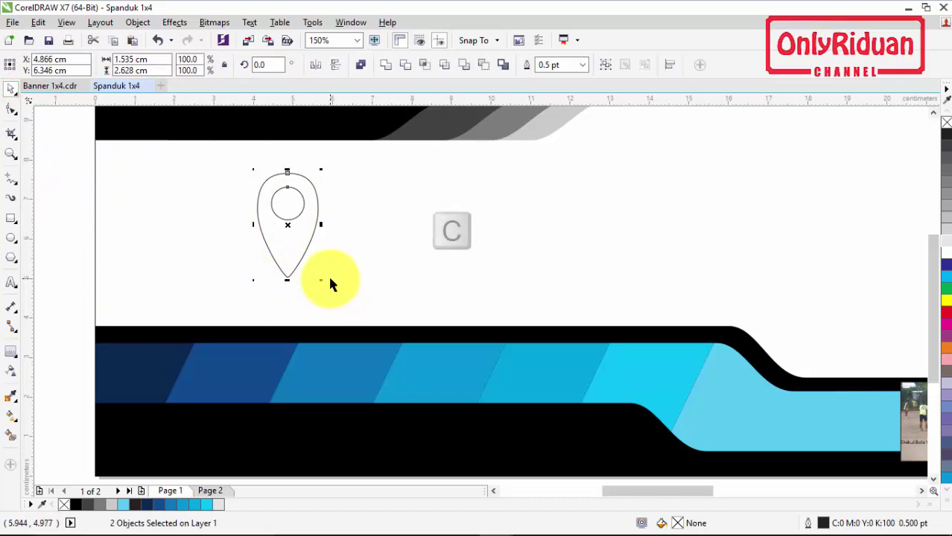
click(64, 190)
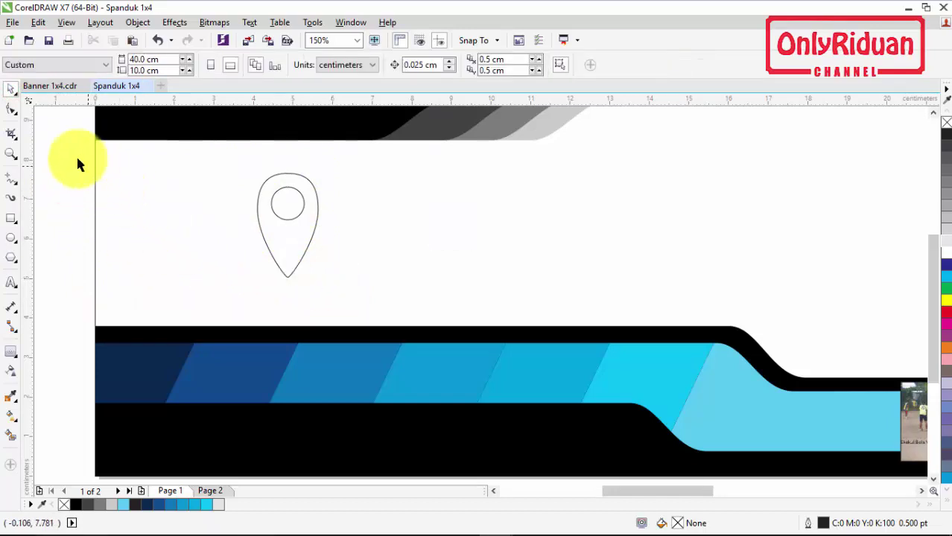
Step: Trim the circle out of the teardrop, setting the loose circle aside off the page, and fill the pin red (C0 M100 Y100 K0)
drag(259, 259, 339, 289)
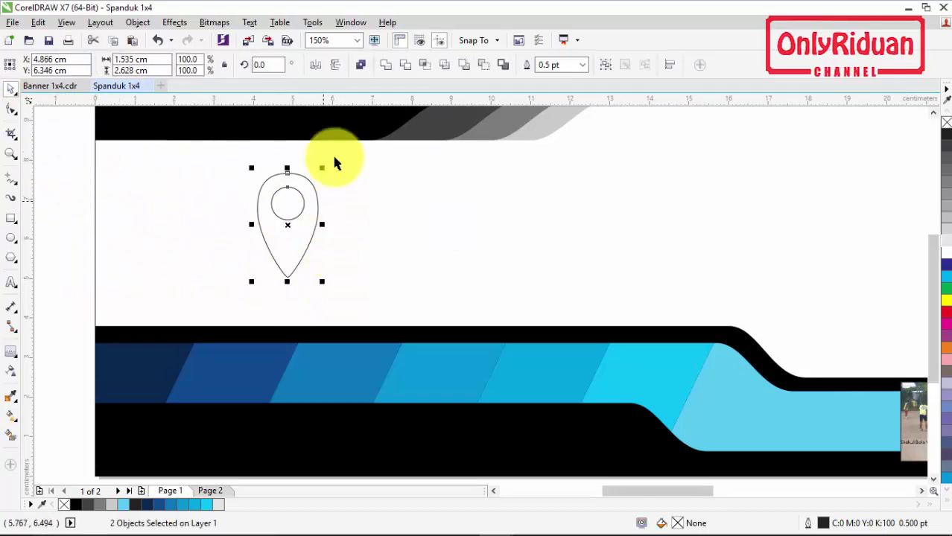
click(407, 67)
click(58, 166)
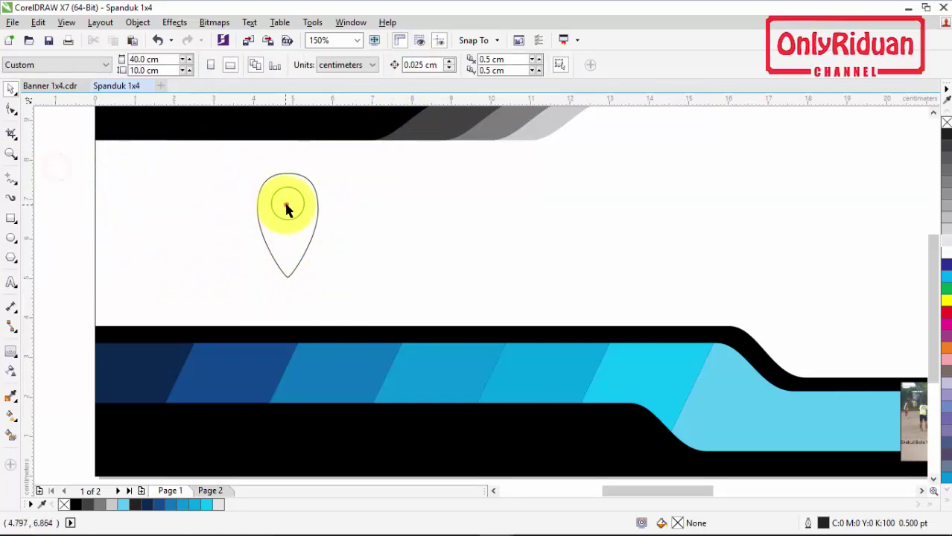
drag(287, 205, 64, 168)
click(287, 238)
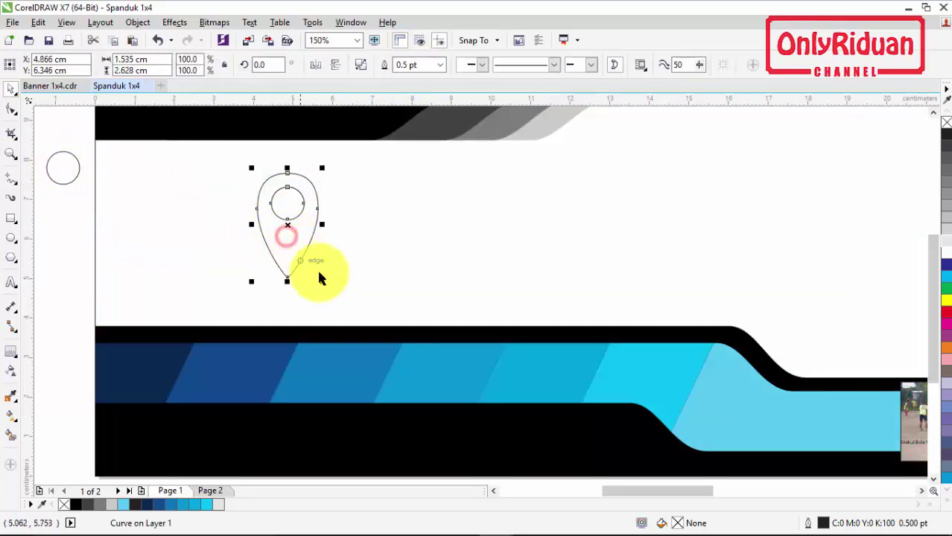
click(947, 312)
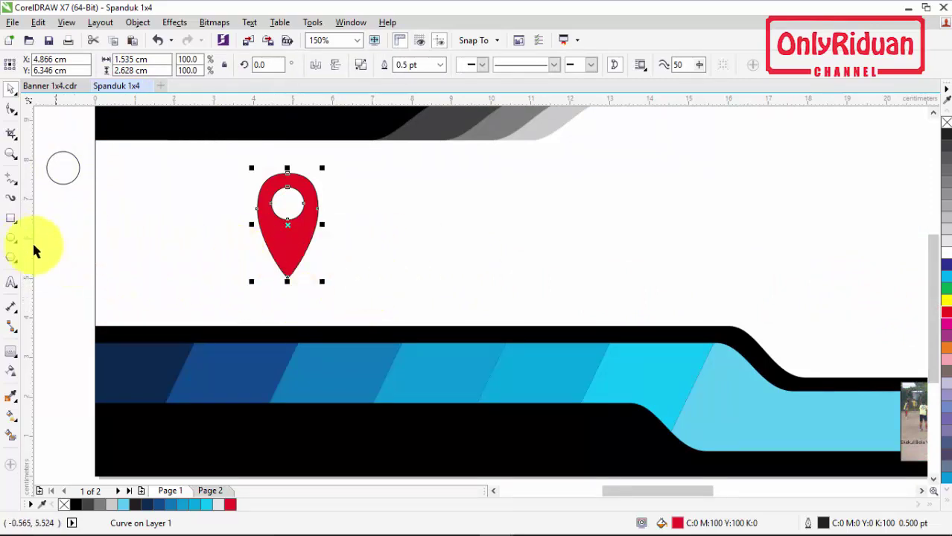
Step: Draw a flat ellipse about 2.6 × 1.0 cm beside the pin, add a one-step inside contour of about 0.14 cm and break it apart
click(12, 238)
drag(374, 248, 480, 291)
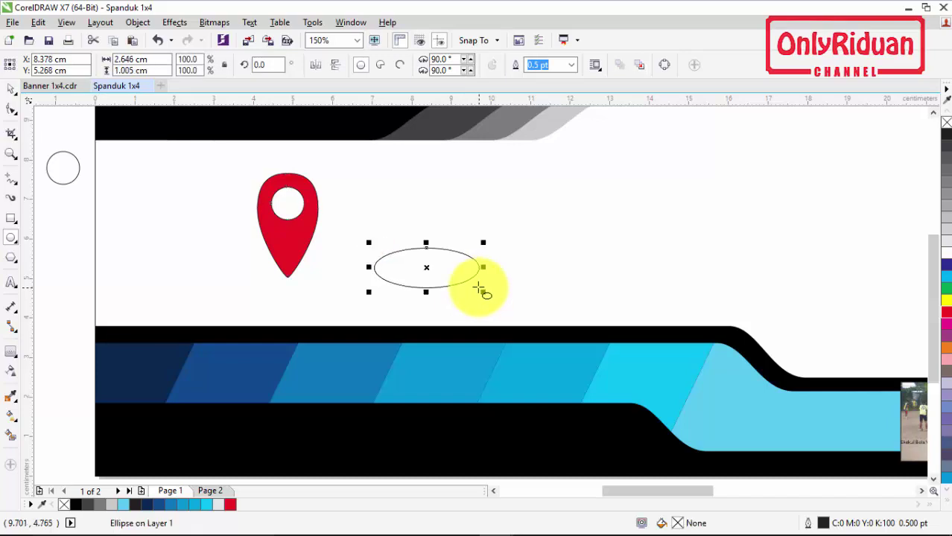
click(11, 350)
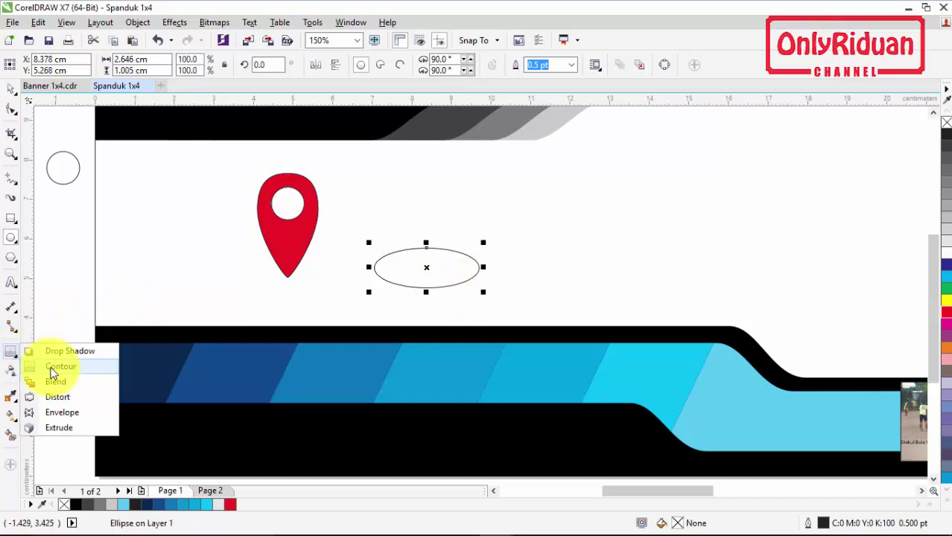
click(54, 368)
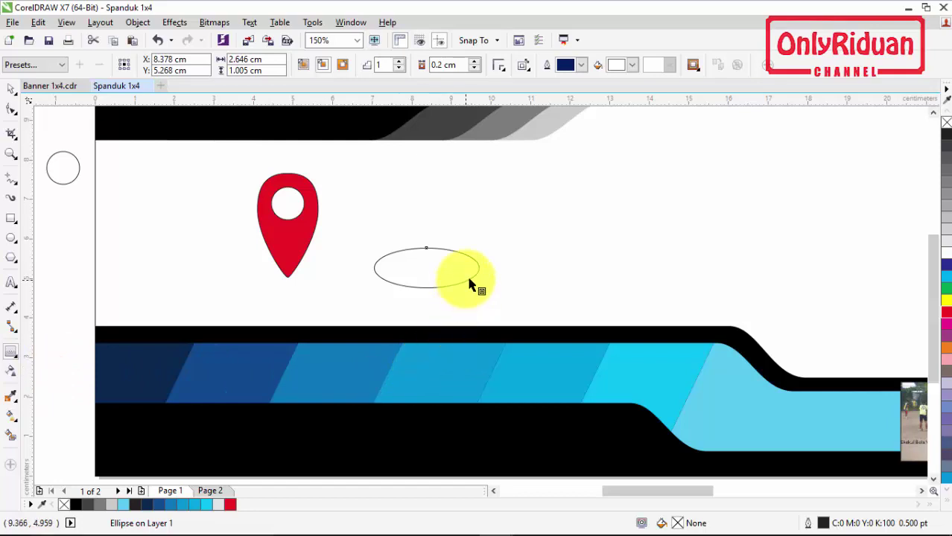
mouse_move(469, 284)
mouse_down()
mouse_move(456, 270)
mouse_move(462, 286)
mouse_up()
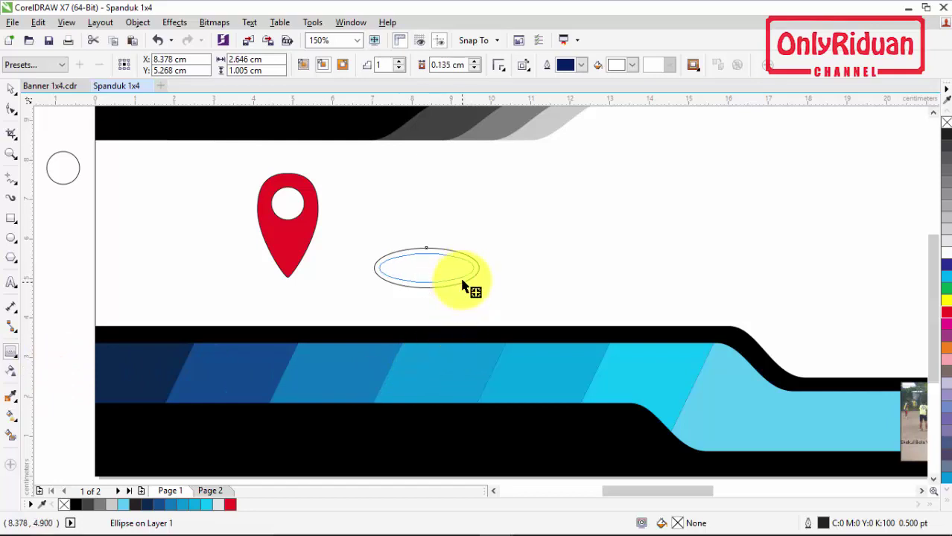
key(ctrl+k)
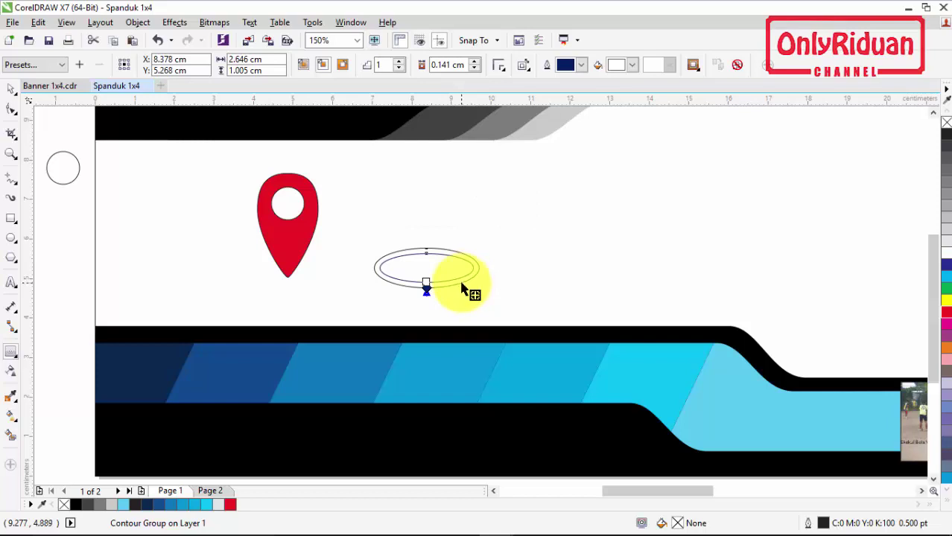
Step: Trim the inner ellipse out of the outer one to make a red (C0 M100 Y100 K0) ring, and delete the leftover inner ellipse
click(11, 89)
drag(70, 228, 505, 298)
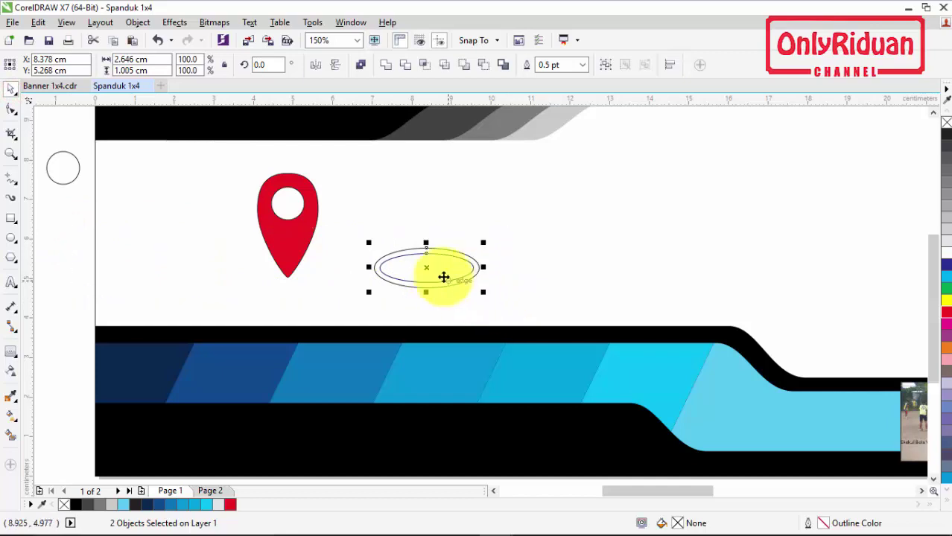
click(406, 65)
click(374, 195)
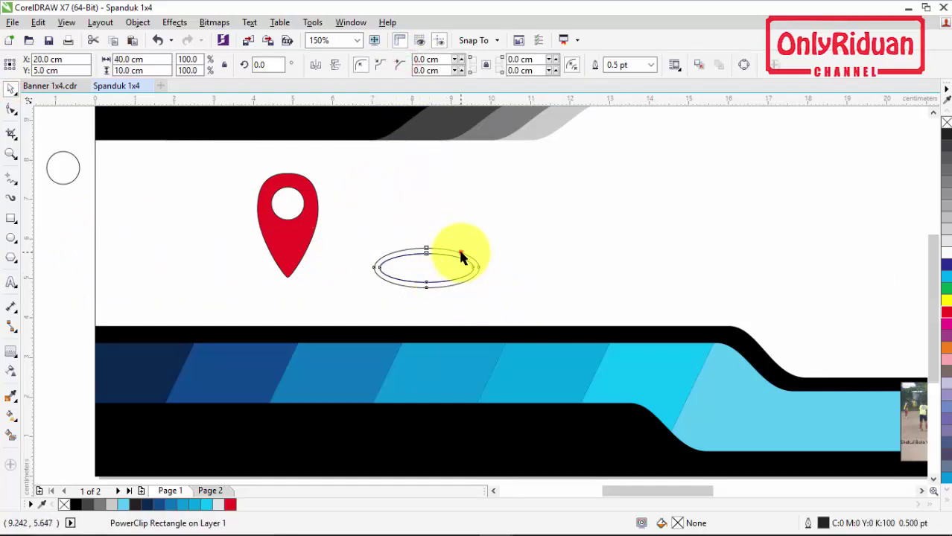
drag(460, 253, 269, 255)
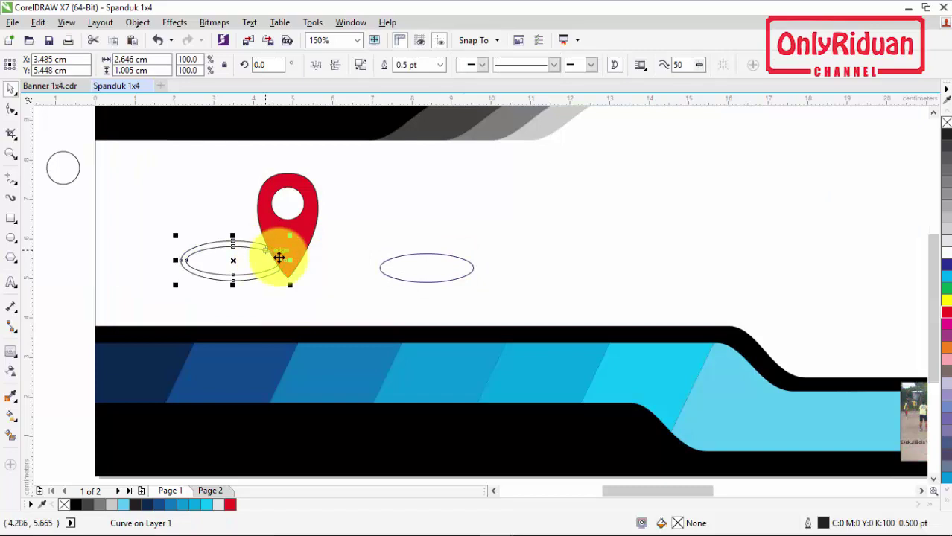
click(947, 315)
click(442, 280)
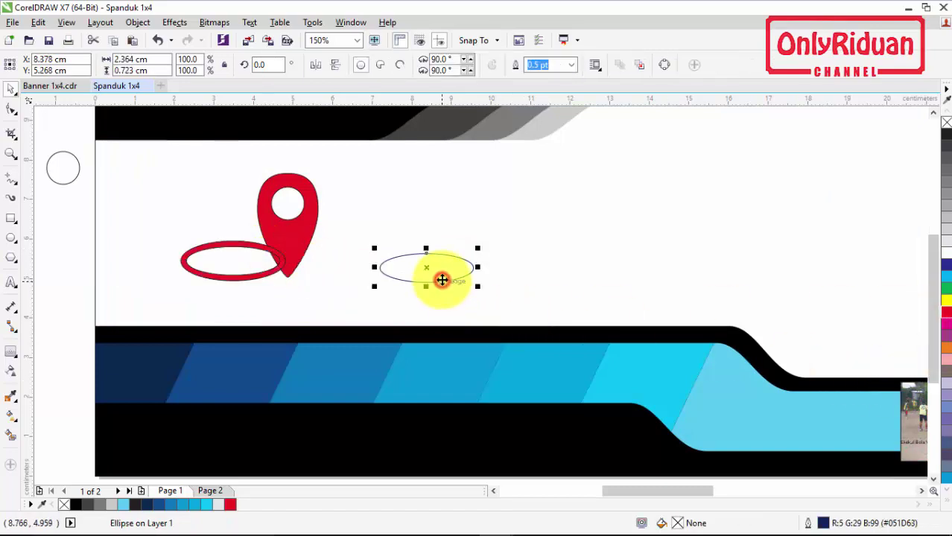
key(Delete)
Step: Move the red ring around the pin's lower tip and centre it horizontally on the pin
drag(258, 277, 316, 283)
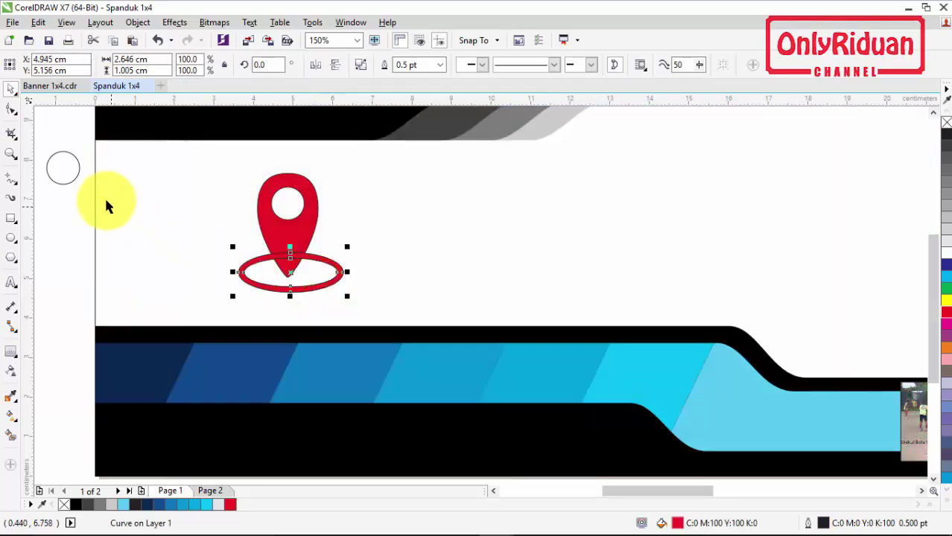
drag(82, 144, 367, 302)
key(c)
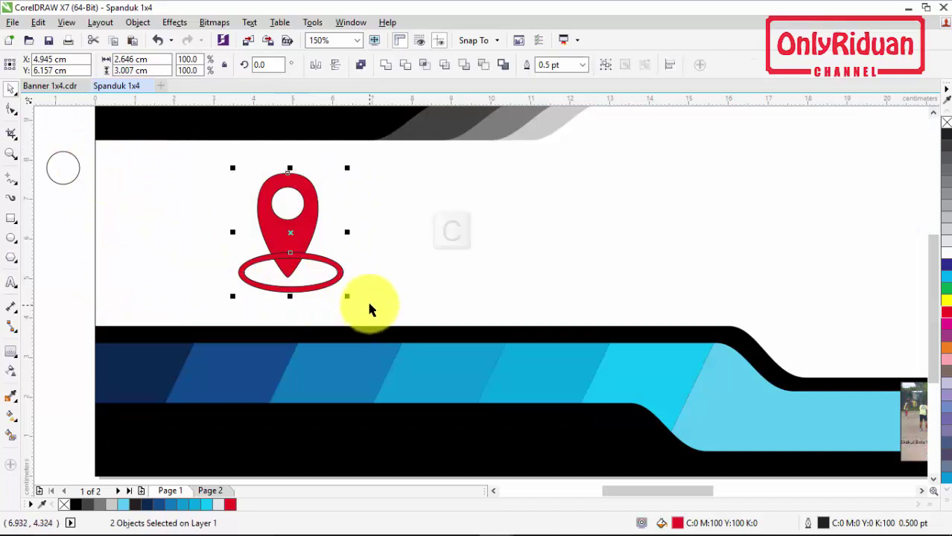
click(75, 260)
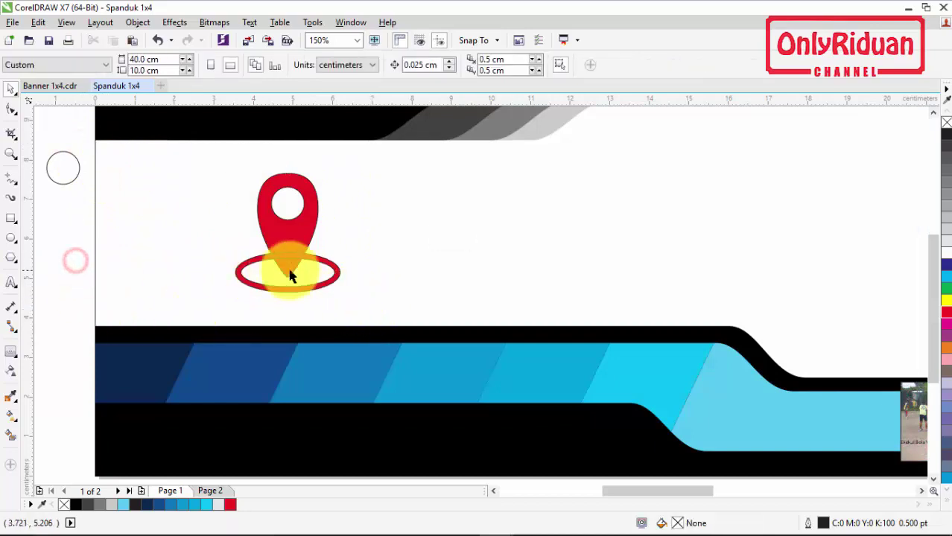
Step: Select the red pin together with the ring around its tip
click(306, 232)
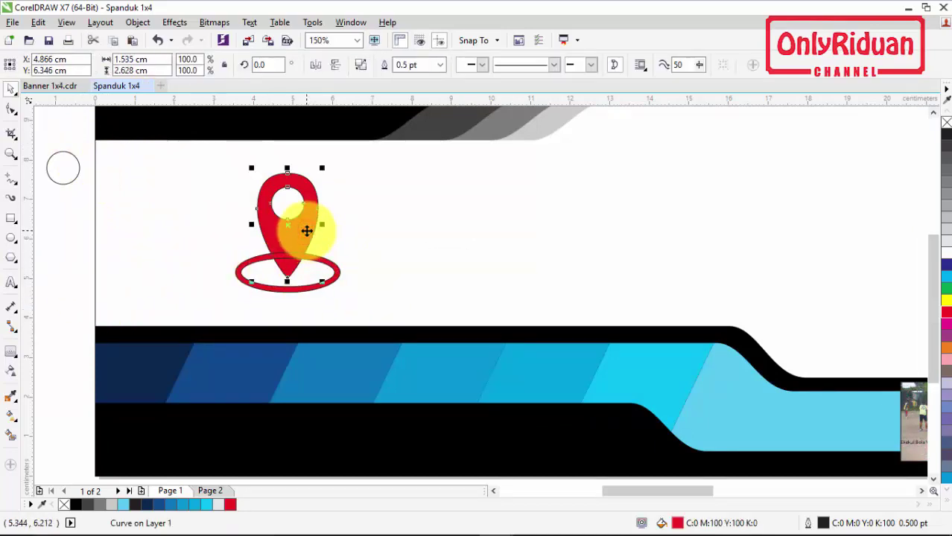
key(shift)
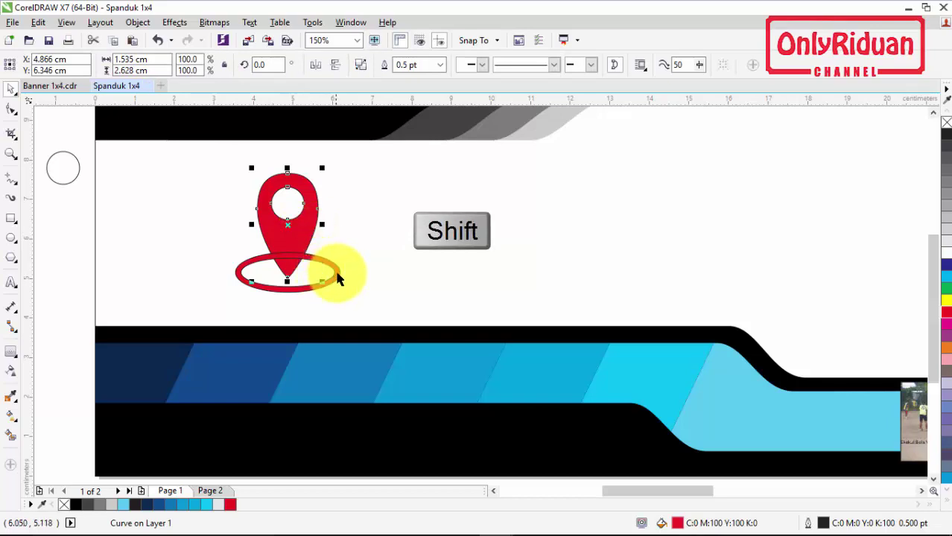